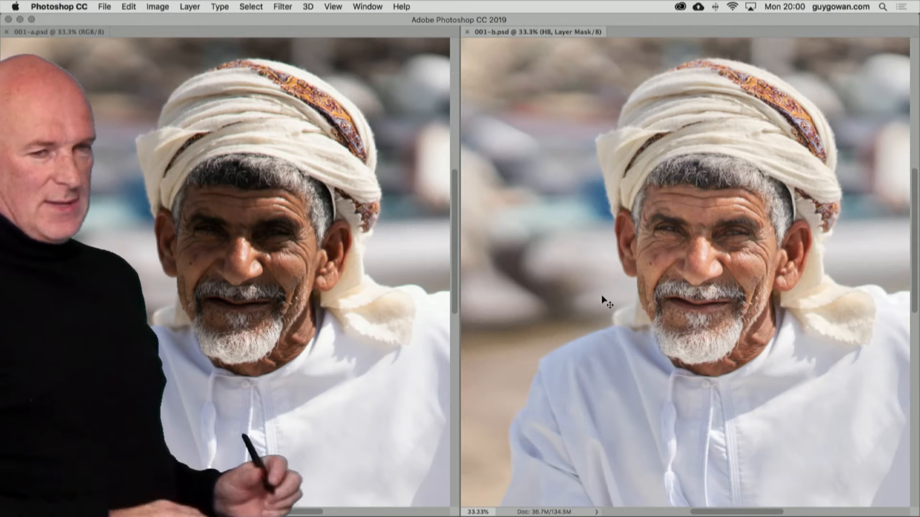
Compare the man's face and eye shadows up close in 001-a.psd and 001-b.psd.
{"action": "left_click", "coordinate": [667, 250], "text": "shift+super"}
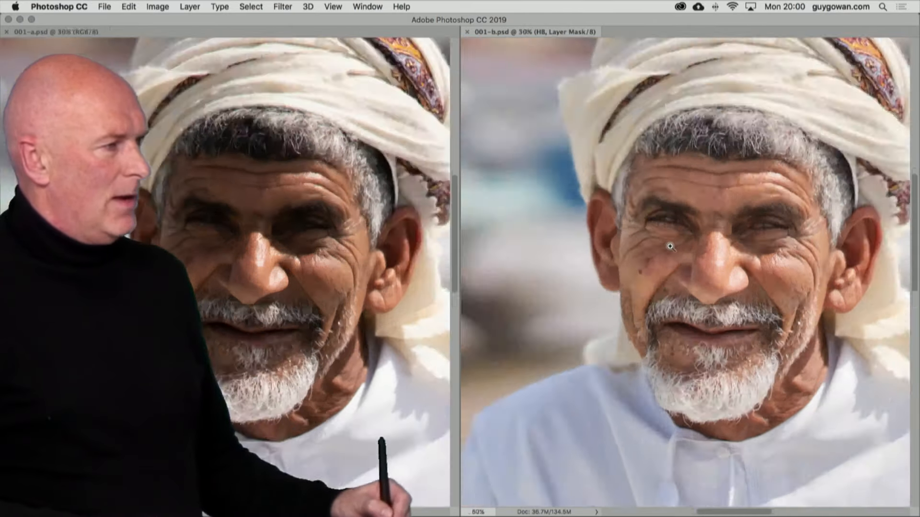
{"action": "left_click", "coordinate": [667, 251], "text": "shift+super"}
{"action": "left_click", "coordinate": [667, 251], "text": "shift+super"}
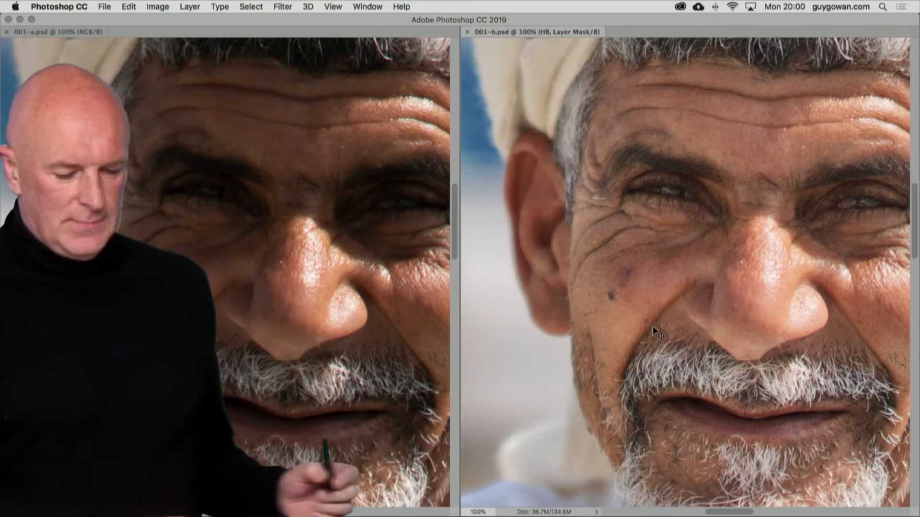
{"action": "left_click", "coordinate": [641, 210], "text": "alt"}
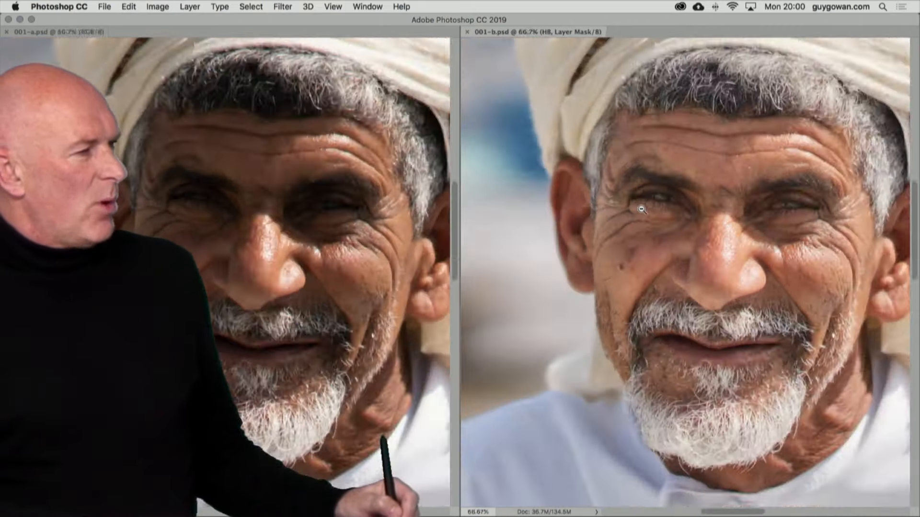
{"action": "left_click", "coordinate": [642, 209], "text": "alt"}
{"action": "left_click", "coordinate": [642, 209], "text": "alt"}
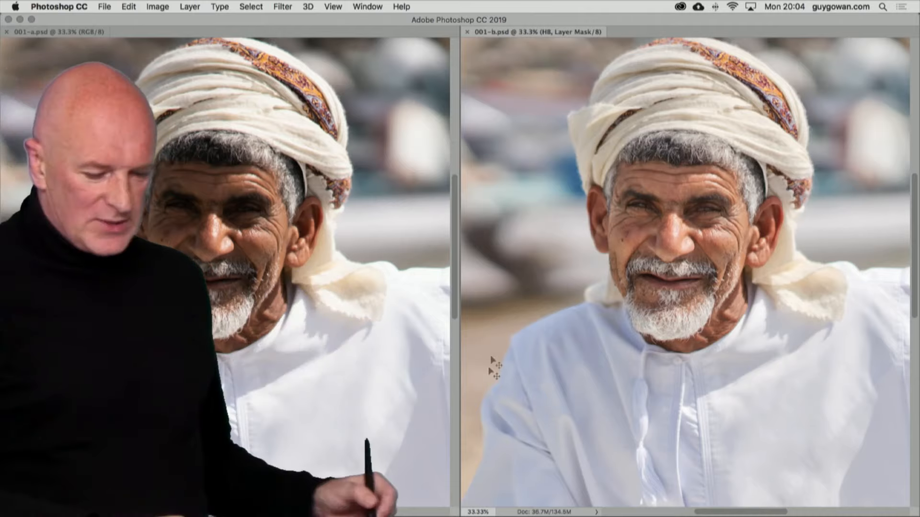
Examine the highlight detail on the white shoulder and scarf at high magnification in both portrait versions.
{"action": "left_click", "coordinate": [392, 298]}
{"action": "left_click", "coordinate": [391, 297], "text": "shift+super"}
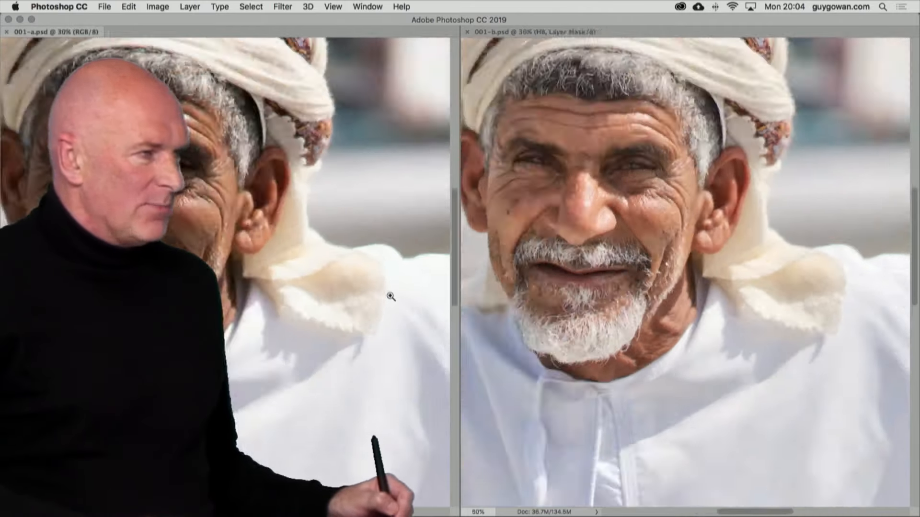
{"action": "left_click", "coordinate": [391, 298], "text": "shift+super"}
{"action": "left_click", "coordinate": [389, 299], "text": "shift+super"}
{"action": "left_click", "coordinate": [388, 300], "text": "shift+super"}
{"action": "left_click", "coordinate": [385, 301], "text": "shift+super"}
{"action": "left_click_drag", "start_coordinate": [383, 243], "coordinate": [261, 337]}
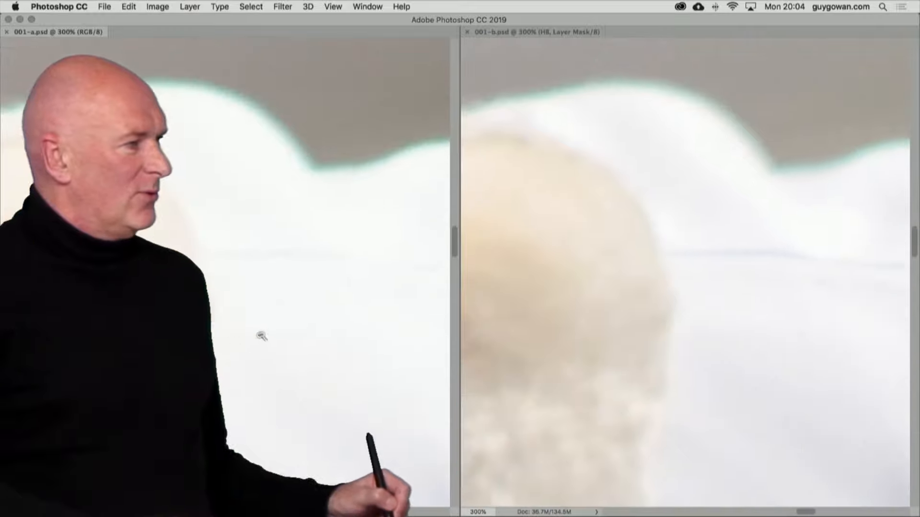
{"action": "left_click", "coordinate": [262, 336], "text": "alt+shift"}
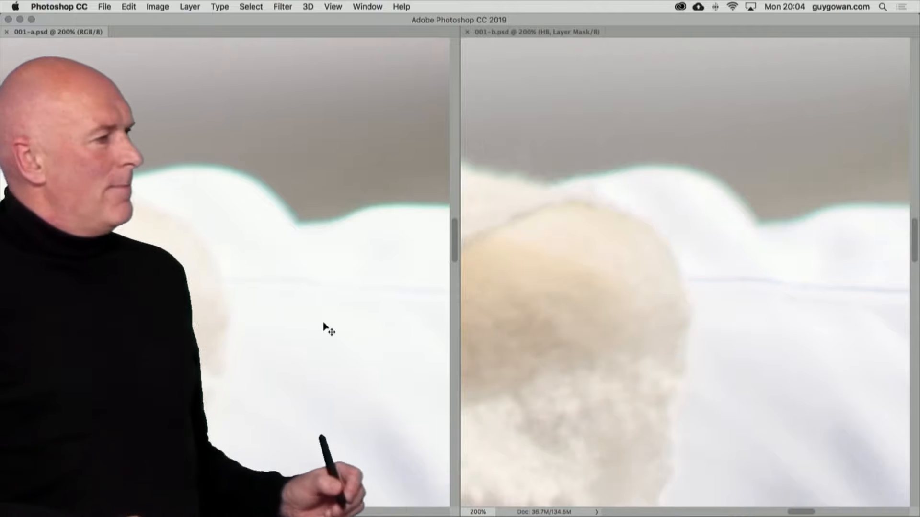
{"action": "left_click", "coordinate": [572, 353], "text": "alt"}
{"action": "left_click", "coordinate": [572, 354], "text": "alt"}
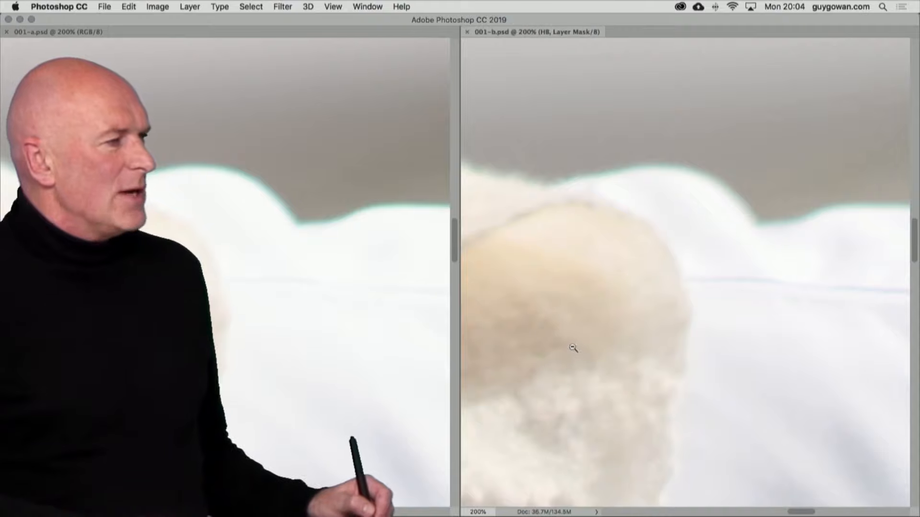
{"action": "left_click_drag", "start_coordinate": [570, 355], "coordinate": [672, 366]}
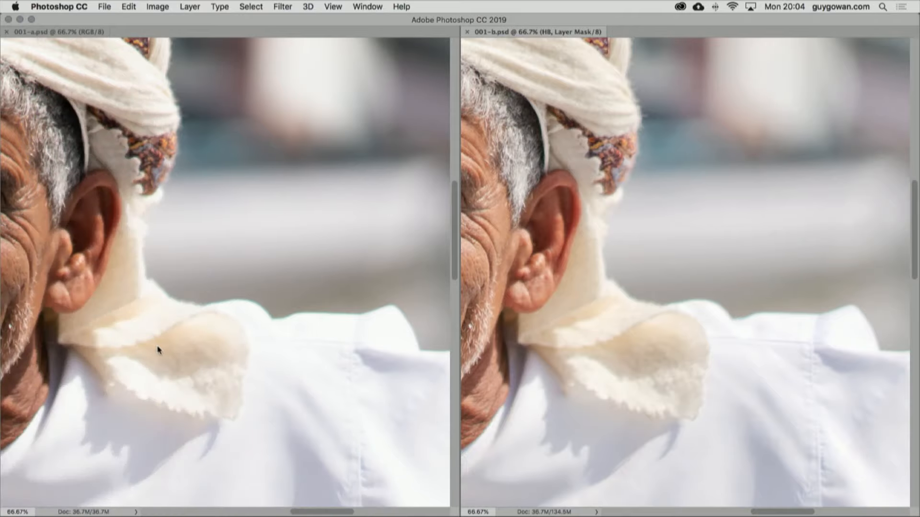
Compare the shadow detail around the man's eyes and nose at 200% in both portrait versions.
{"action": "left_click", "coordinate": [173, 346]}
{"action": "left_click_drag", "start_coordinate": [157, 339], "coordinate": [397, 355]}
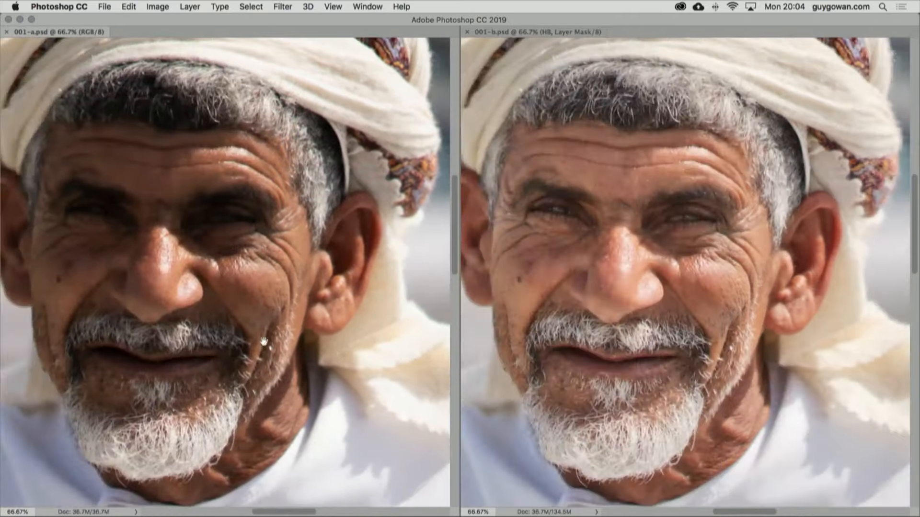
{"action": "left_click_drag", "start_coordinate": [264, 344], "coordinate": [346, 361]}
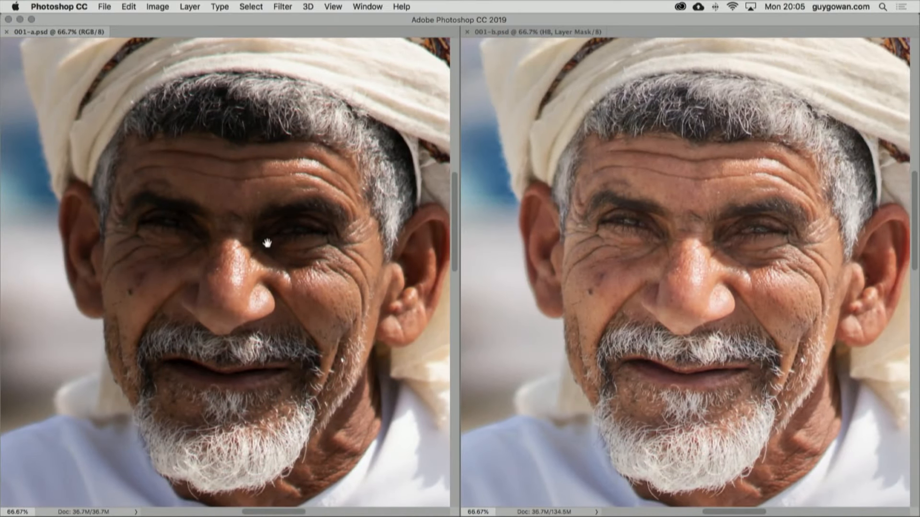
{"action": "double_click", "coordinate": [271, 241]}
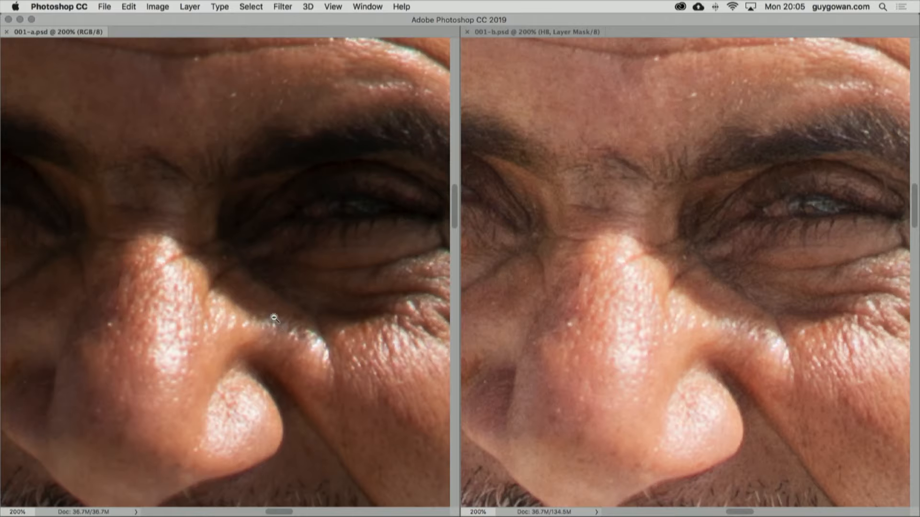
{"action": "left_click", "coordinate": [290, 215], "text": "alt"}
{"action": "left_click", "coordinate": [289, 215], "text": "alt"}
{"action": "left_click", "coordinate": [290, 214], "text": "alt"}
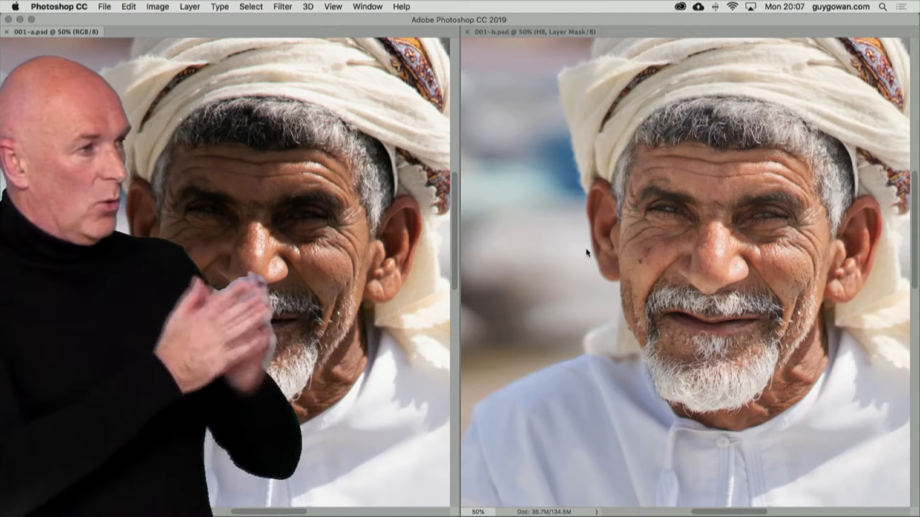
Compare the full portraits side by side, then the man's head and upper body at 25%.
{"action": "left_click", "coordinate": [640, 263]}
{"action": "left_click", "coordinate": [640, 263], "text": "alt+shift"}
{"action": "left_click", "coordinate": [640, 263], "text": "alt+shift"}
{"action": "left_click", "coordinate": [640, 263], "text": "alt+shift"}
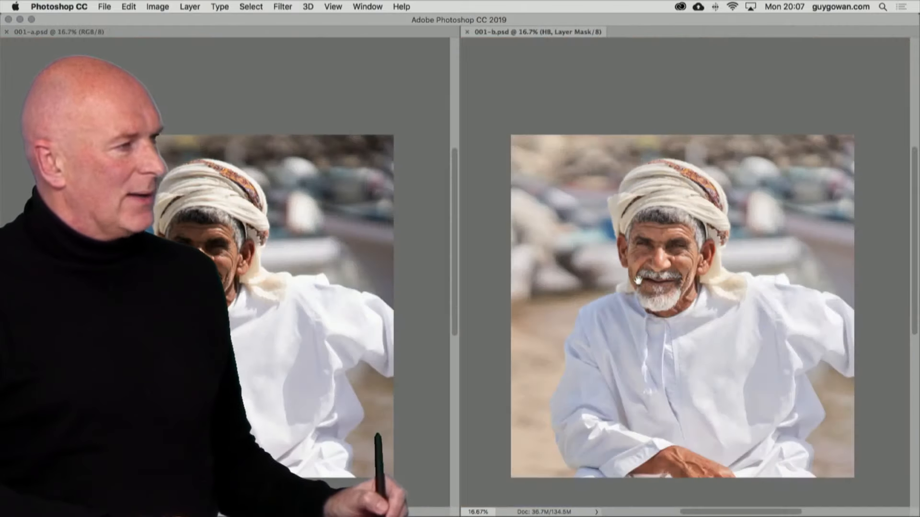
{"action": "left_click_drag", "start_coordinate": [649, 263], "coordinate": [673, 205]}
{"action": "left_click", "coordinate": [667, 236], "text": "shift+super"}
{"action": "left_click_drag", "start_coordinate": [667, 243], "coordinate": [642, 251]}
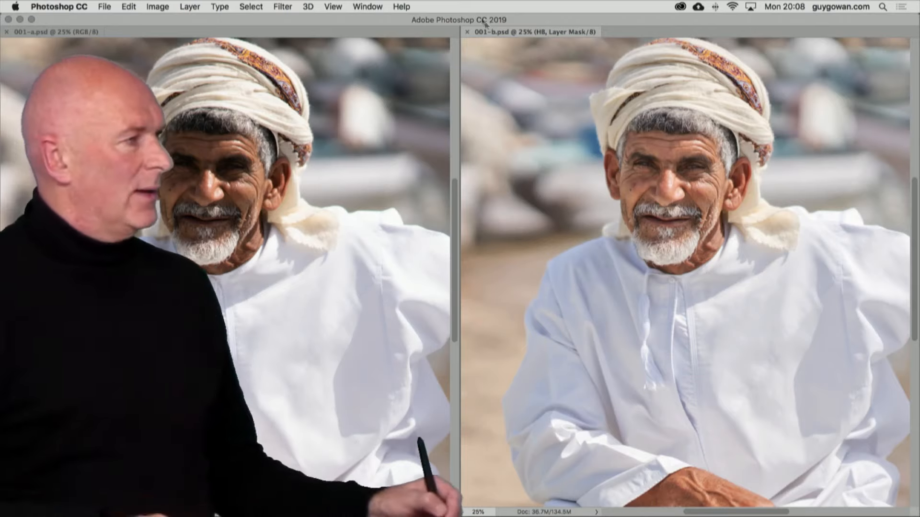
Close 001-b.psd and 001-a.psd, and switch to Adobe Bridge.
{"action": "left_click", "coordinate": [467, 32]}
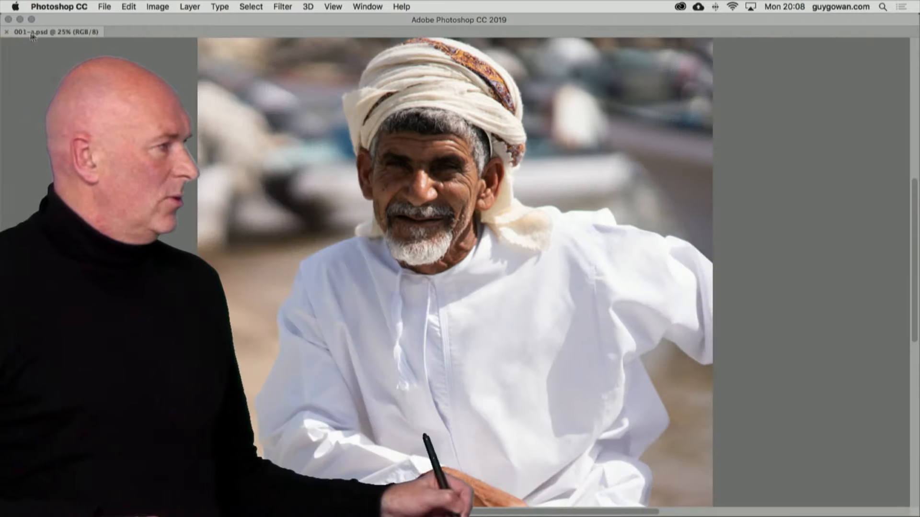
{"action": "left_click", "coordinate": [7, 32]}
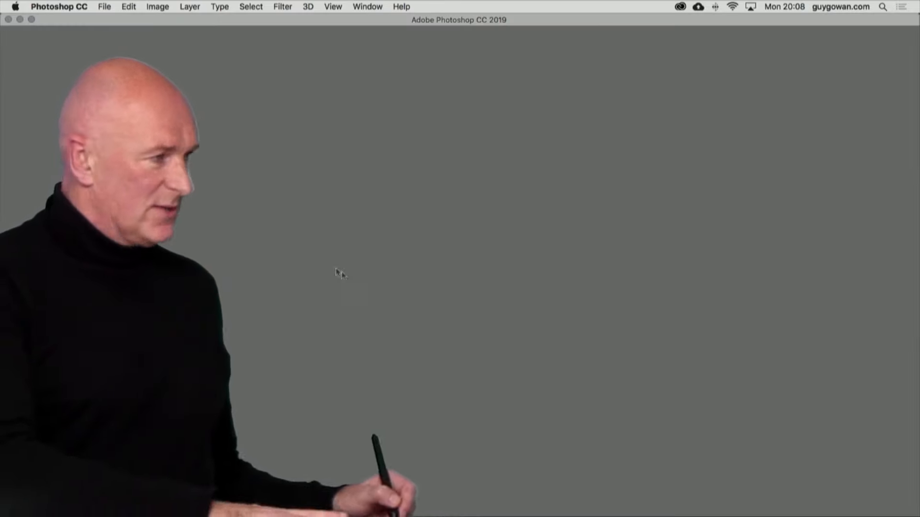
{"action": "key", "text": "super+Tab"}
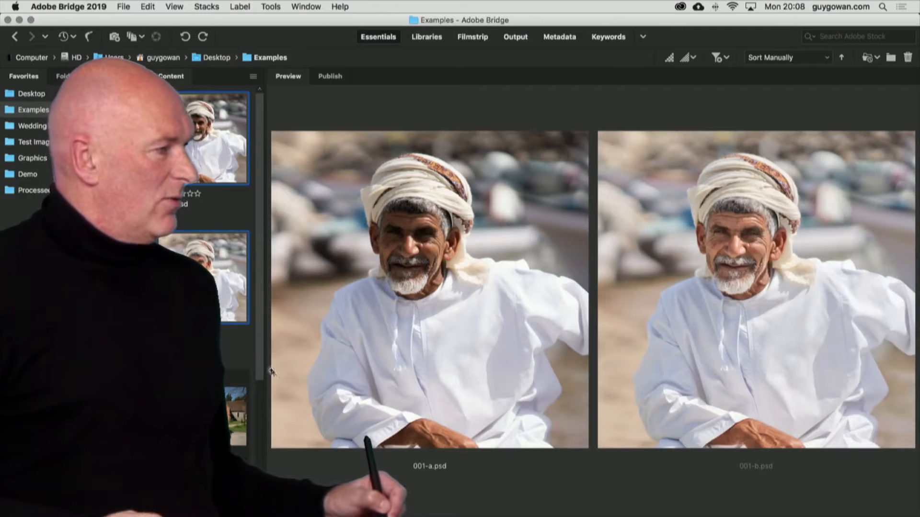
Select 002-a.psd and 002-b.psd in the Examples folder and open both in Photoshop.
{"action": "left_click_drag", "start_coordinate": [261, 368], "coordinate": [261, 473]}
{"action": "left_click", "coordinate": [204, 268]}
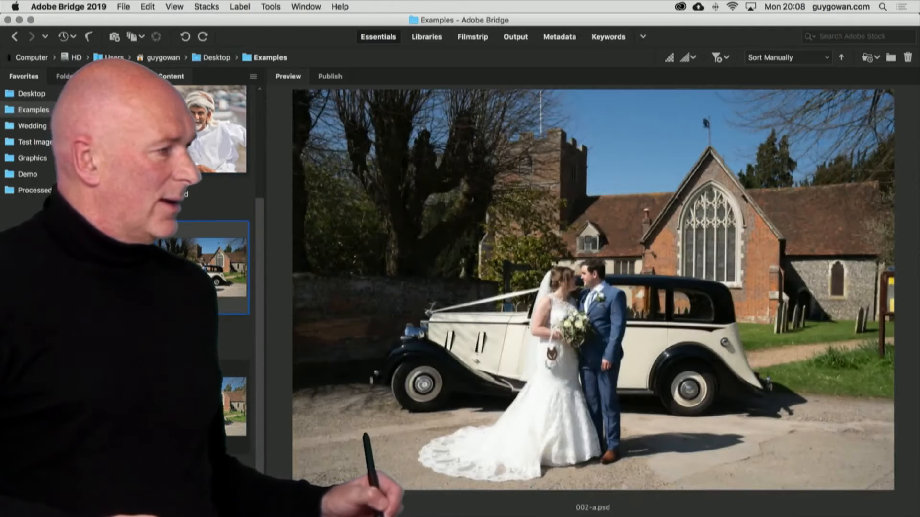
{"action": "left_click", "coordinate": [203, 407], "text": "shift"}
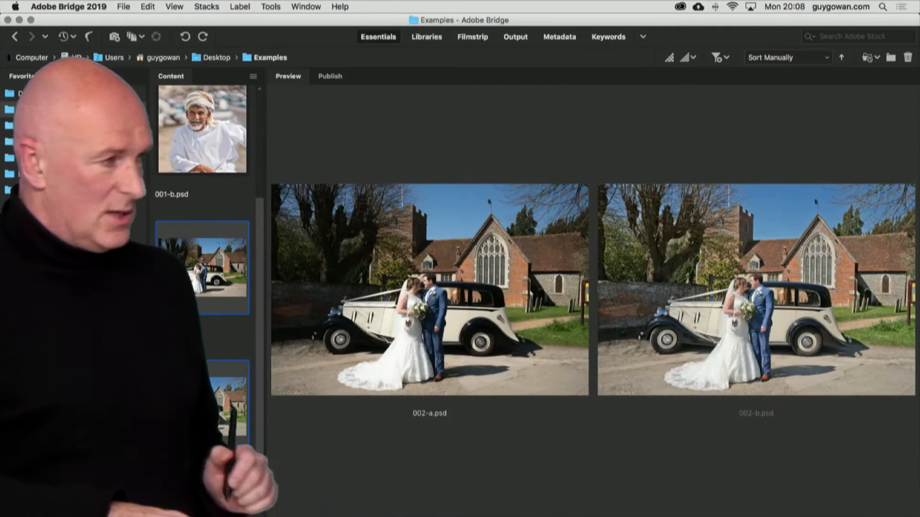
{"action": "key", "text": "super+o"}
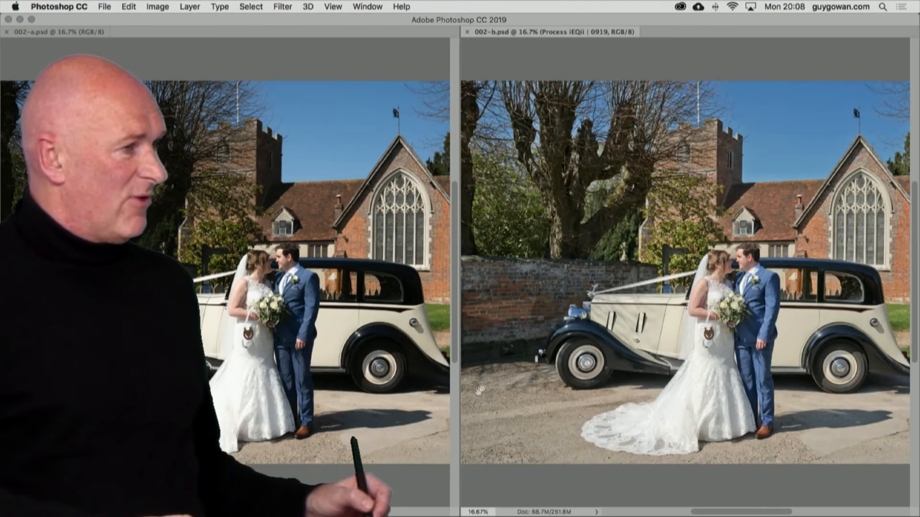
Examine the car's front wheel, the brick wall shadows and the dress train at 50% in both wedding versions.
{"action": "left_click", "coordinate": [559, 437], "text": "shift+super"}
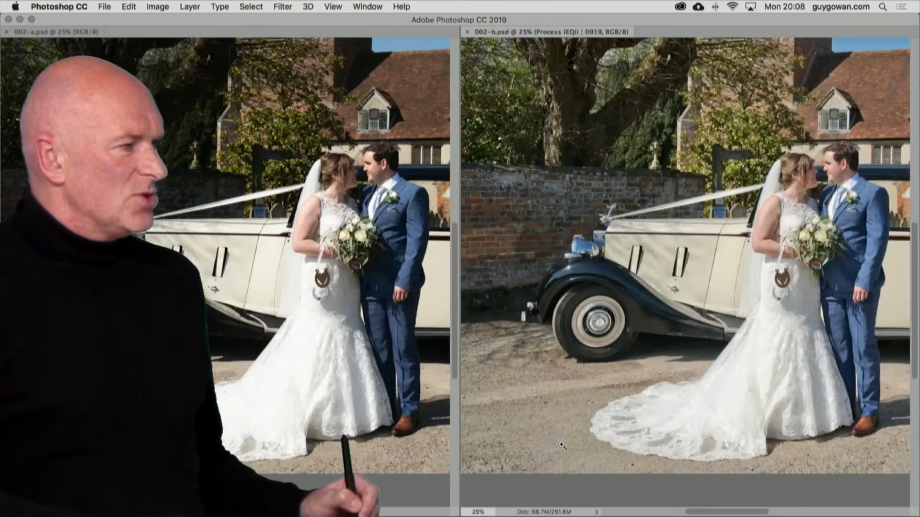
{"action": "left_click", "coordinate": [559, 438], "text": "shift+super"}
{"action": "left_click", "coordinate": [558, 438], "text": "shift+super"}
{"action": "left_click_drag", "start_coordinate": [549, 434], "coordinate": [656, 426]}
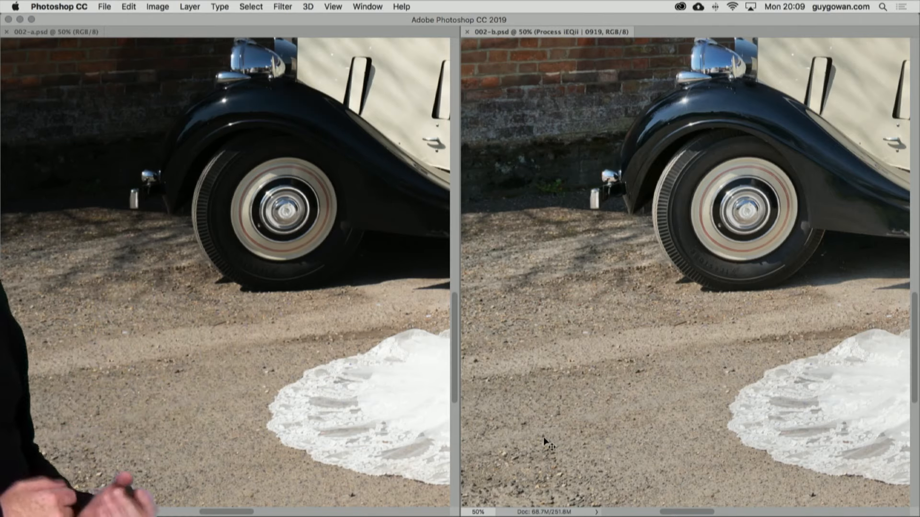
{"action": "left_click_drag", "start_coordinate": [691, 396], "coordinate": [653, 397]}
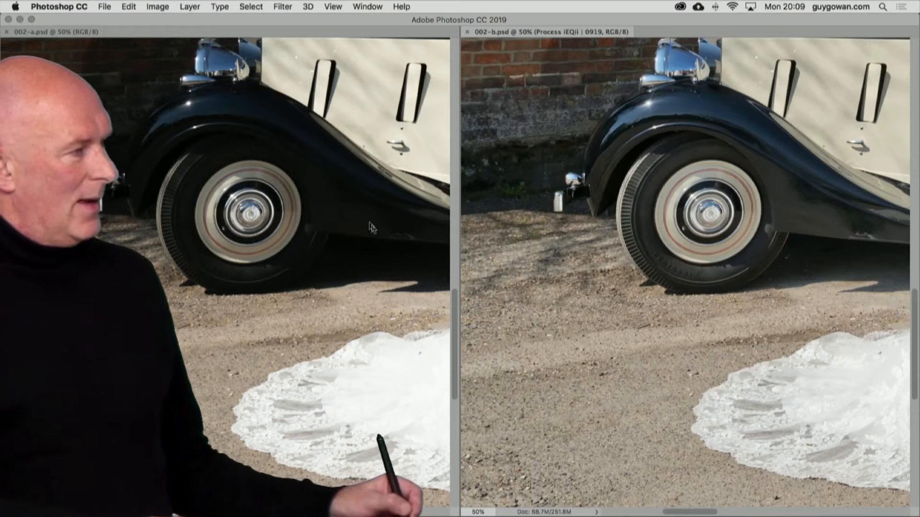
Compare the bride and groom, the car and the church behind them in both wedding versions.
{"action": "left_click", "coordinate": [355, 239], "text": "alt"}
{"action": "left_click", "coordinate": [355, 239], "text": "alt"}
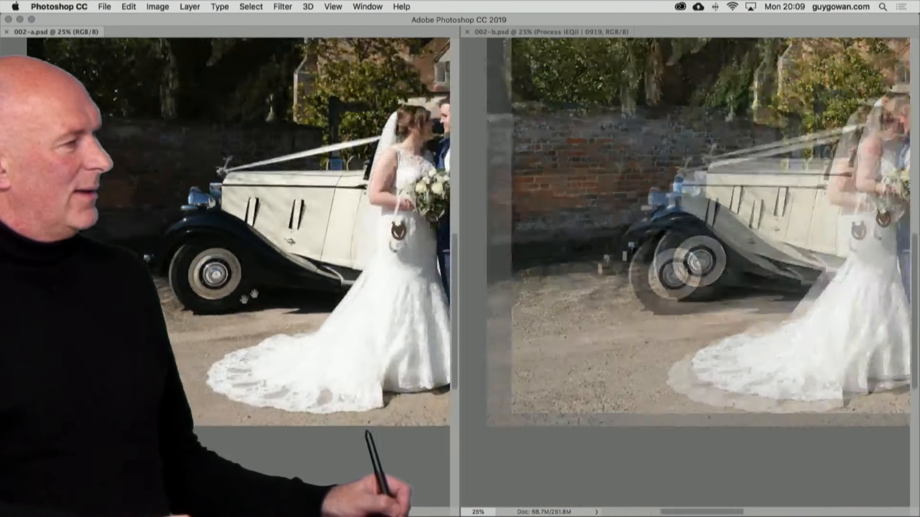
{"action": "left_click", "coordinate": [287, 306], "text": "alt"}
{"action": "left_click_drag", "start_coordinate": [285, 310], "coordinate": [242, 345]}
{"action": "left_click", "coordinate": [222, 344]}
{"action": "left_click", "coordinate": [242, 344]}
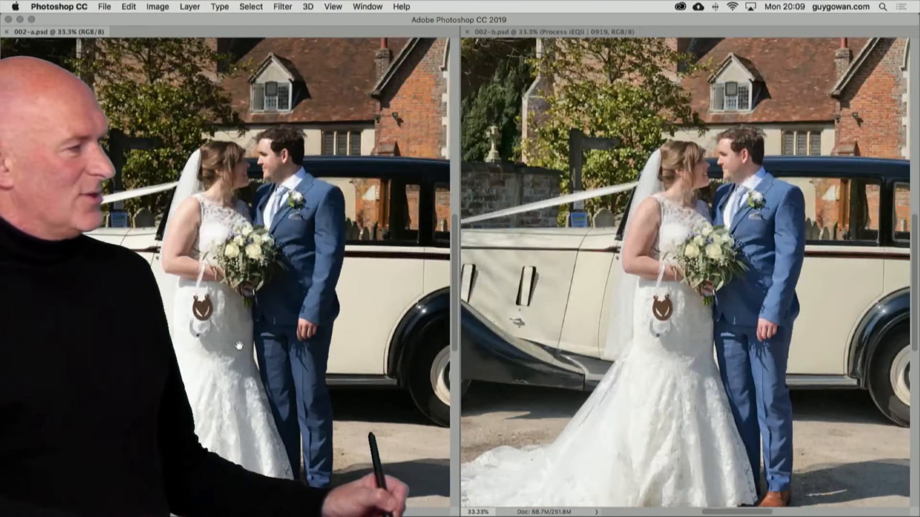
{"action": "left_click", "coordinate": [239, 346], "text": "alt"}
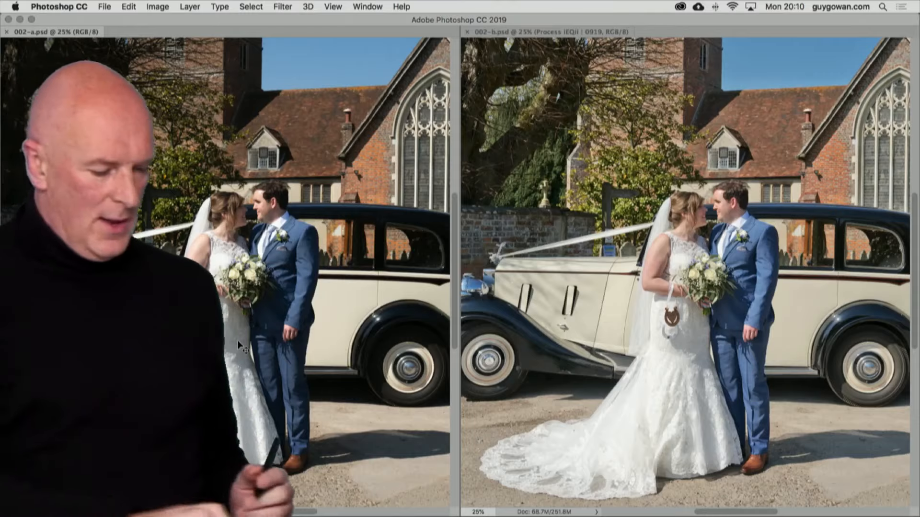
Switch to the Finder desktop and move the Demo folder beside Contrast.psd.
{"action": "key", "text": "super+Tab"}
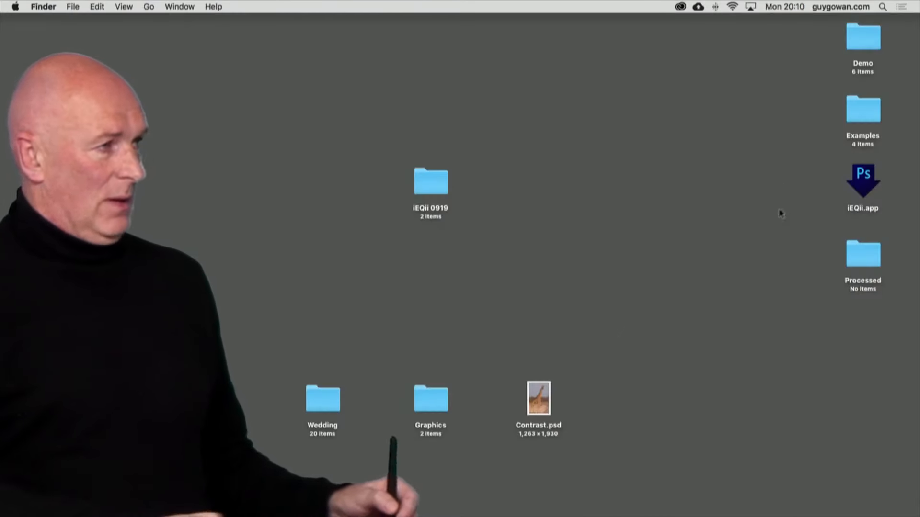
{"action": "left_click_drag", "start_coordinate": [862, 46], "coordinate": [652, 406]}
{"action": "left_click", "coordinate": [863, 110]}
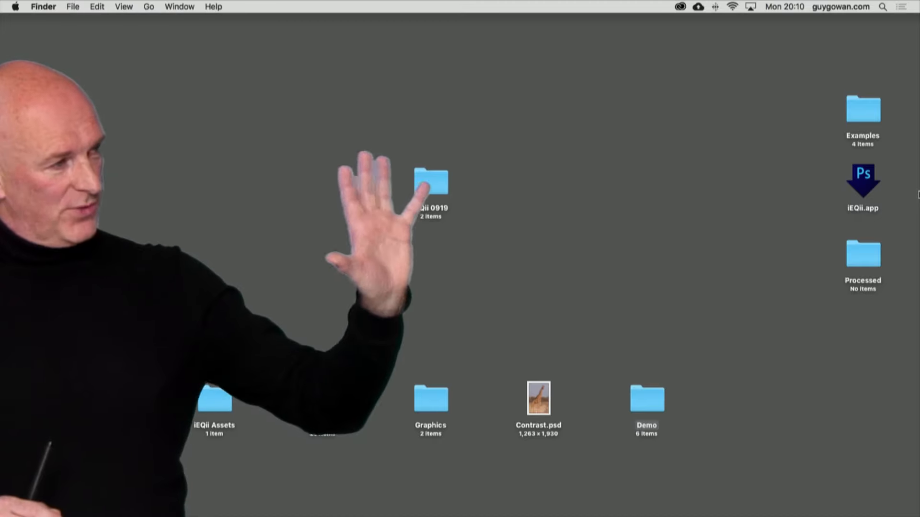
Switch back to Photoshop and compare the car's dark front fender and tyre at 50% in 002-a.psd and 002-b.psd.
{"action": "key", "text": "super+Tab"}
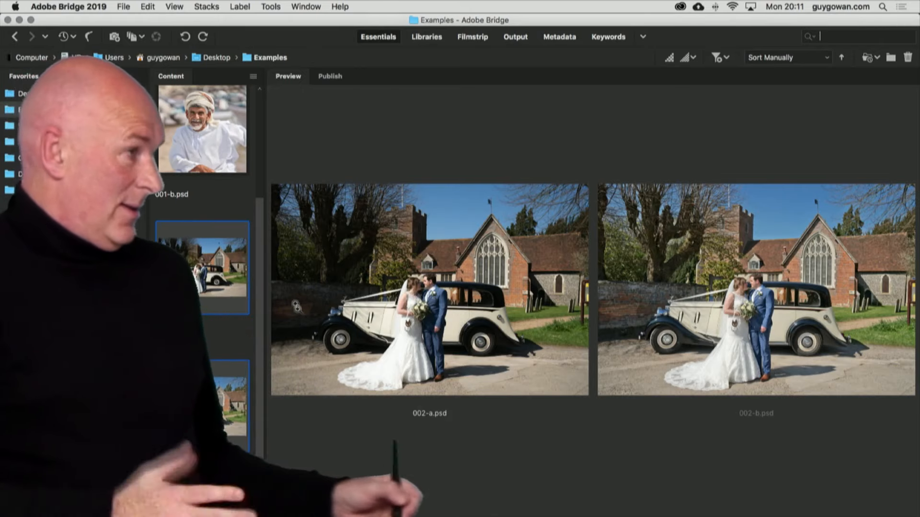
{"action": "key", "text": "super+Tab"}
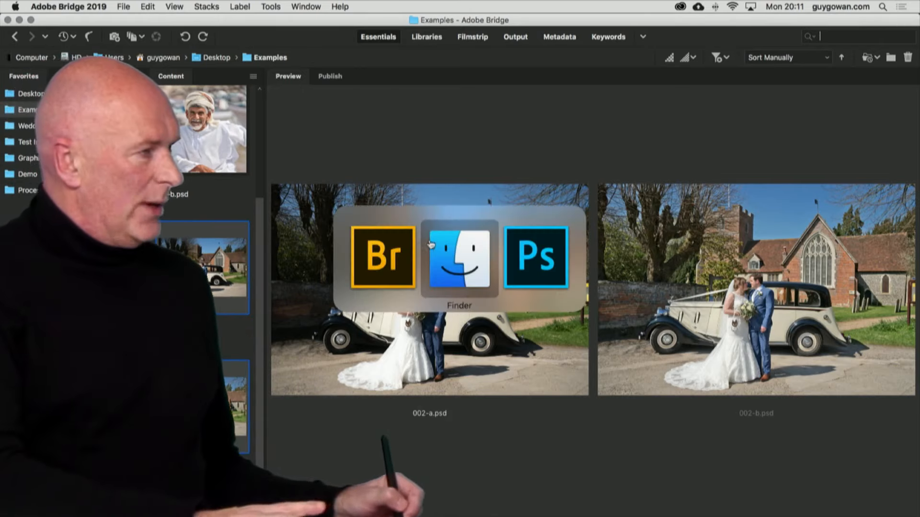
{"action": "left_click", "coordinate": [529, 259]}
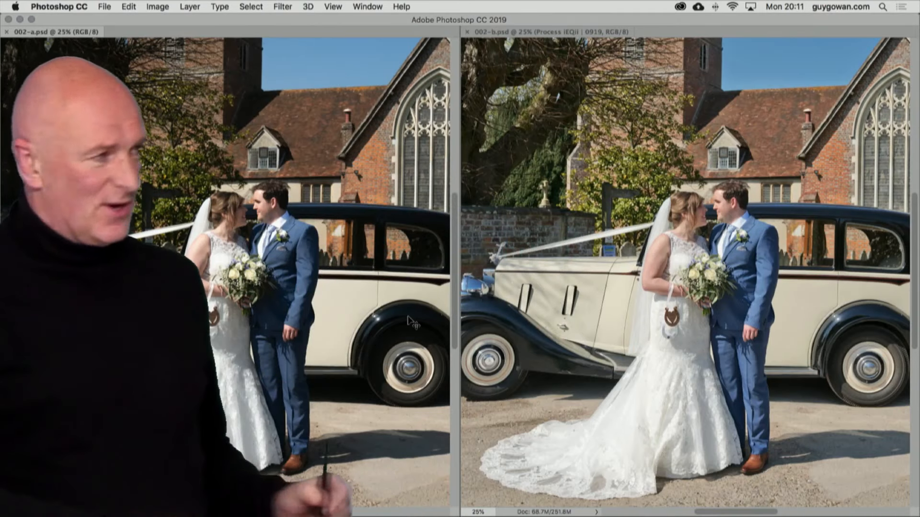
{"action": "left_click_drag", "start_coordinate": [410, 321], "coordinate": [575, 286]}
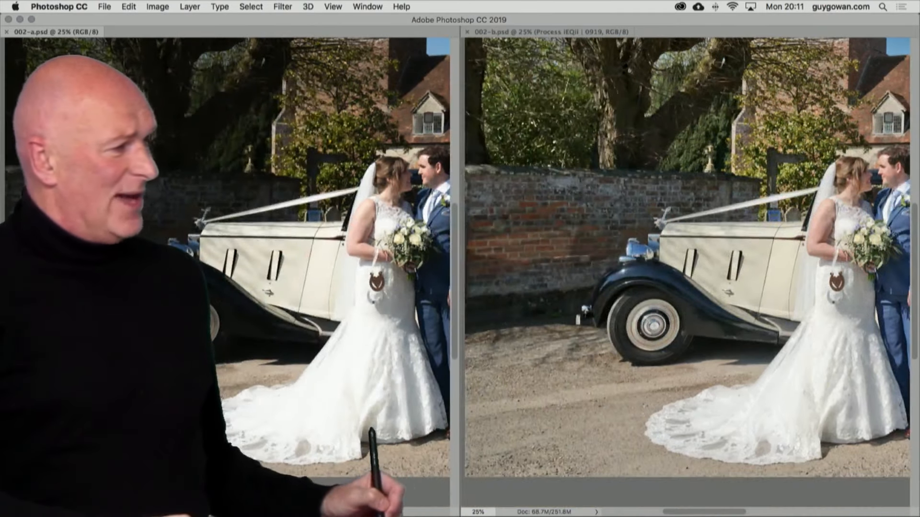
{"action": "left_click", "coordinate": [213, 376], "text": "shift+super"}
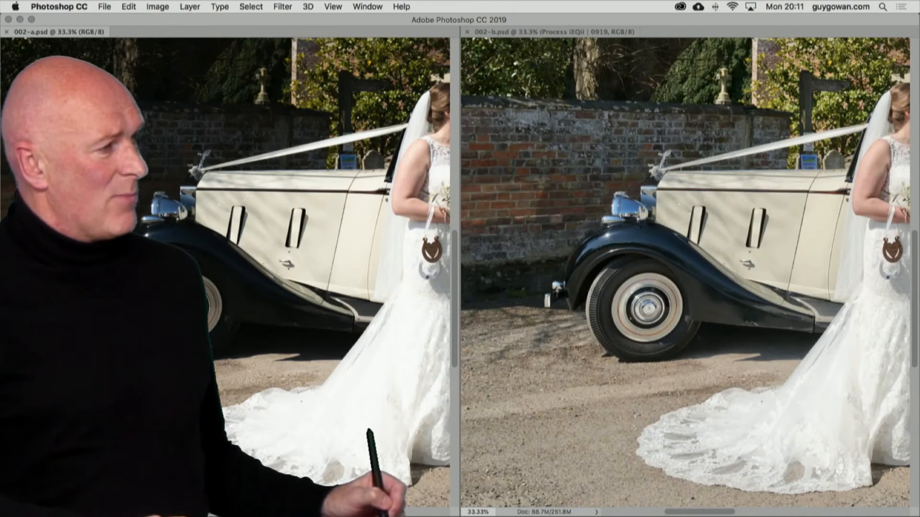
{"action": "left_click", "coordinate": [216, 377], "text": "shift+super"}
{"action": "left_click_drag", "start_coordinate": [215, 379], "coordinate": [272, 322]}
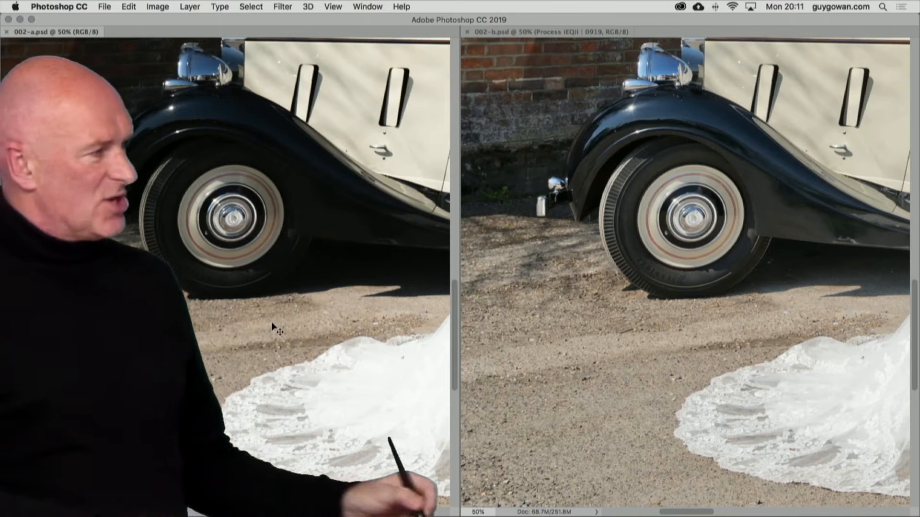
Examine the shadowed tyre and fender and the white dress train at 200% in both wedding versions.
{"action": "left_click", "coordinate": [284, 176], "text": "shift+super"}
{"action": "left_click", "coordinate": [285, 176], "text": "shift+super"}
{"action": "left_click", "coordinate": [285, 175], "text": "shift+super"}
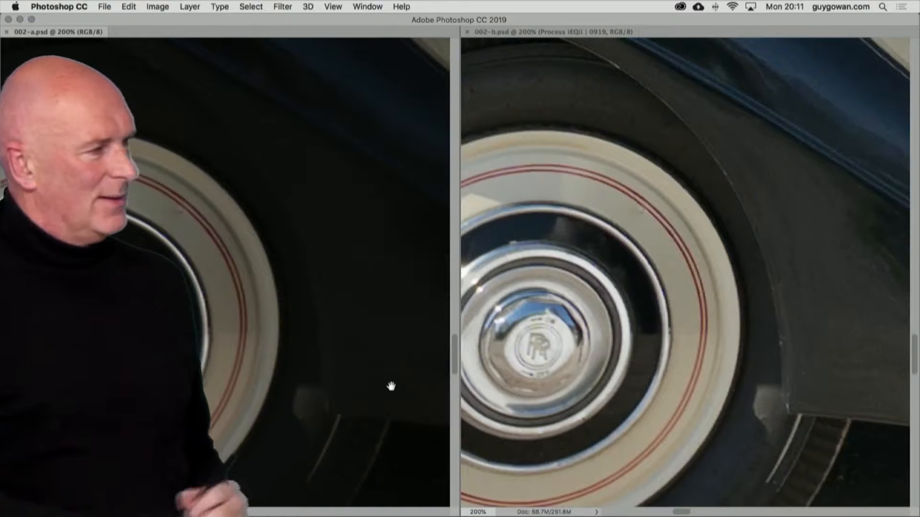
{"action": "mouse_move", "coordinate": [407, 431]}
{"action": "left_mouse_down"}
{"action": "mouse_move", "coordinate": [355, 354]}
{"action": "mouse_move", "coordinate": [220, 297]}
{"action": "mouse_move", "coordinate": [242, 280]}
{"action": "mouse_move", "coordinate": [161, 53]}
{"action": "left_mouse_up"}
{"action": "left_click_drag", "start_coordinate": [203, 318], "coordinate": [274, 209]}
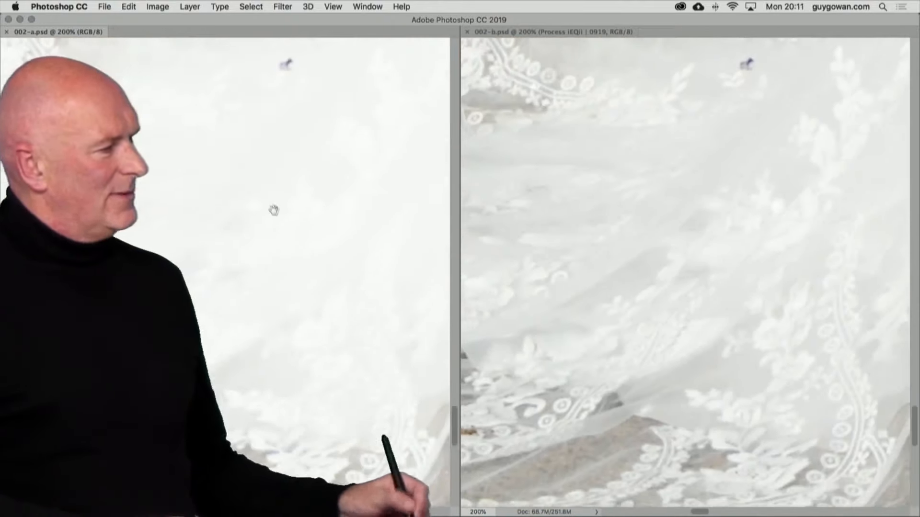
Compare the car, brick wall and full wedding dress at 33.3% in both wedding versions.
{"action": "left_click", "coordinate": [253, 331], "text": "alt+shift"}
{"action": "left_click", "coordinate": [251, 327], "text": "alt+shift"}
{"action": "left_click", "coordinate": [249, 325], "text": "alt+shift"}
{"action": "left_click", "coordinate": [248, 324], "text": "alt+shift"}
{"action": "left_click", "coordinate": [248, 325], "text": "alt+shift"}
{"action": "left_click_drag", "start_coordinate": [231, 292], "coordinate": [248, 399]}
{"action": "left_click", "coordinate": [236, 368], "text": "shift+super"}
{"action": "left_click_drag", "start_coordinate": [222, 340], "coordinate": [219, 327]}
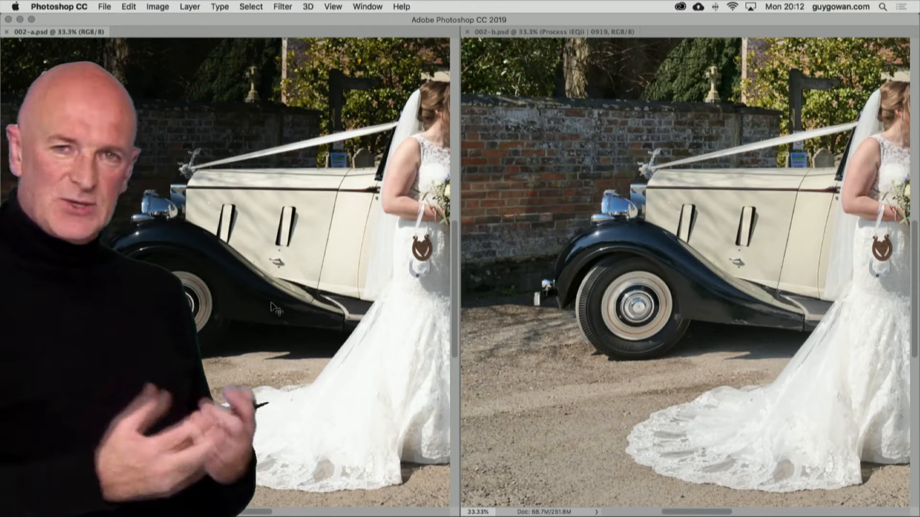
Switch to Adobe Bridge and preview Compression.png from the Graphics folder.
{"action": "key", "text": "super+Tab"}
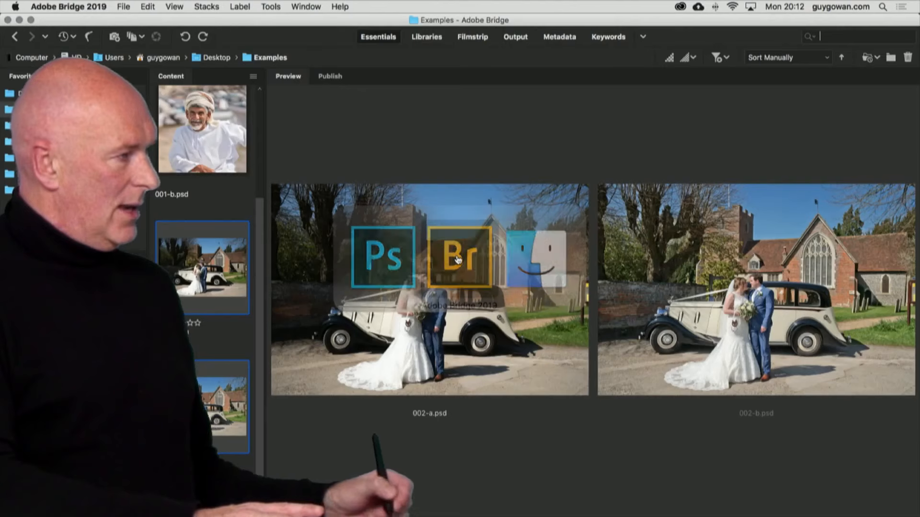
{"action": "left_click", "coordinate": [22, 158]}
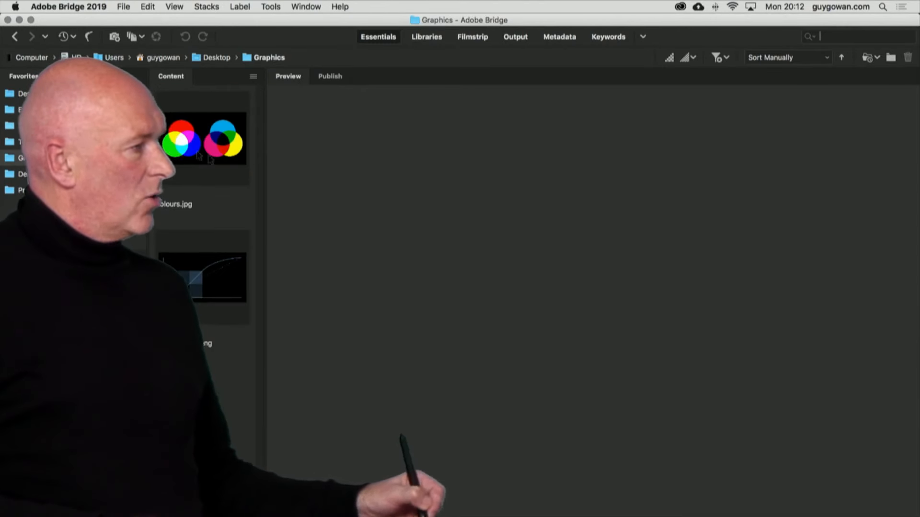
{"action": "left_click", "coordinate": [214, 282]}
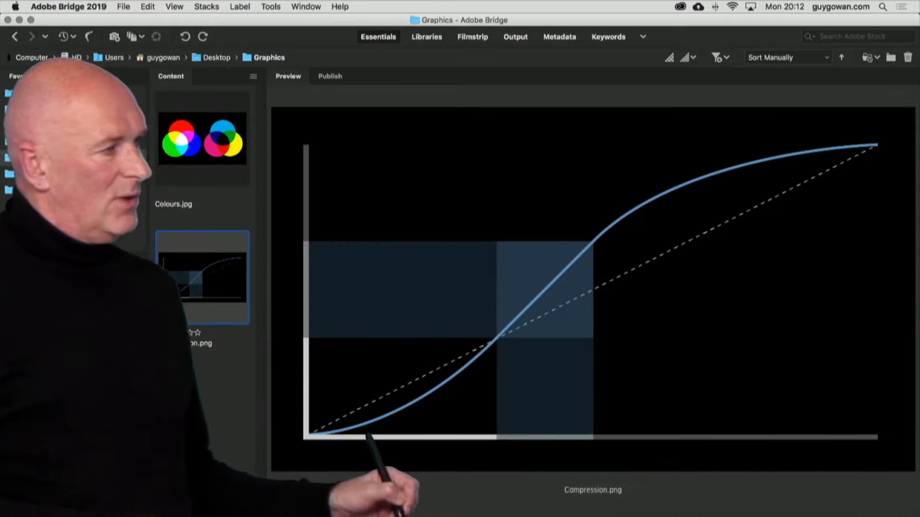
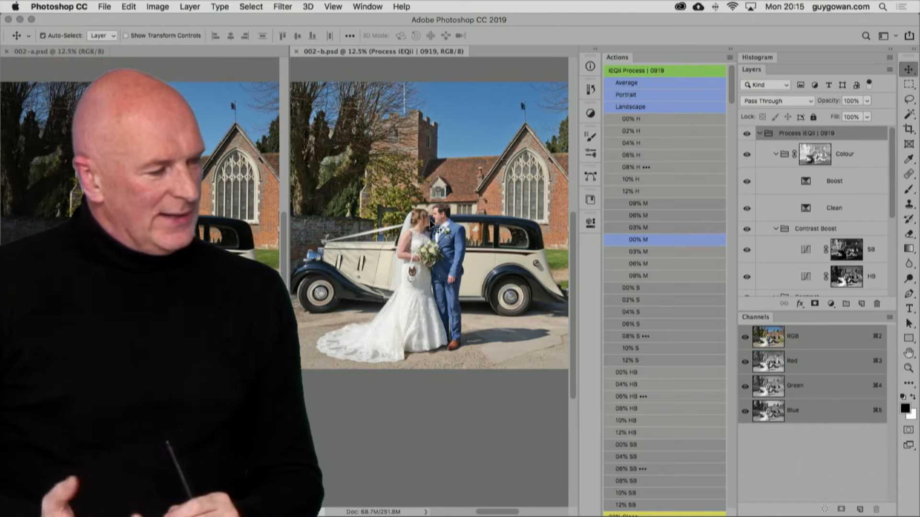
Compare 002-a.psd and 002-b.psd at 25% around the couple and car, with the panels hidden and both views aligned.
{"action": "key", "text": "Tab"}
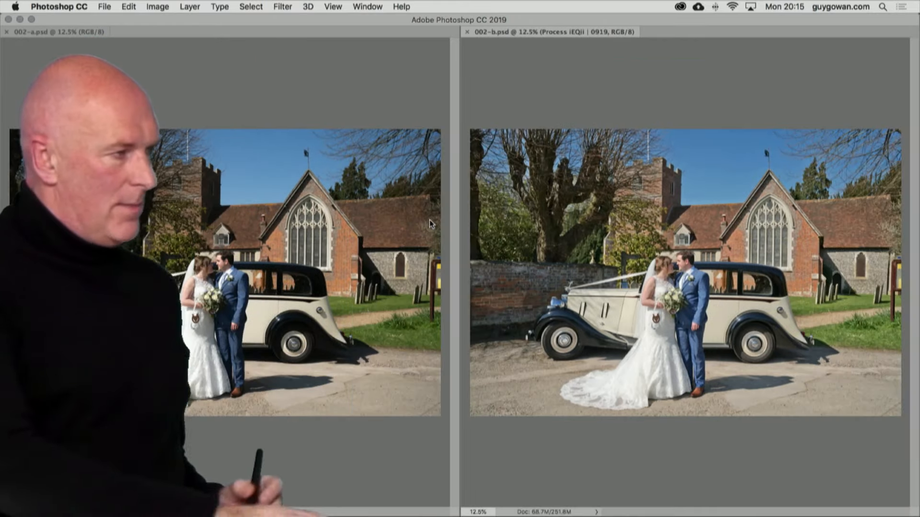
{"action": "left_click", "coordinate": [657, 338], "text": "shift"}
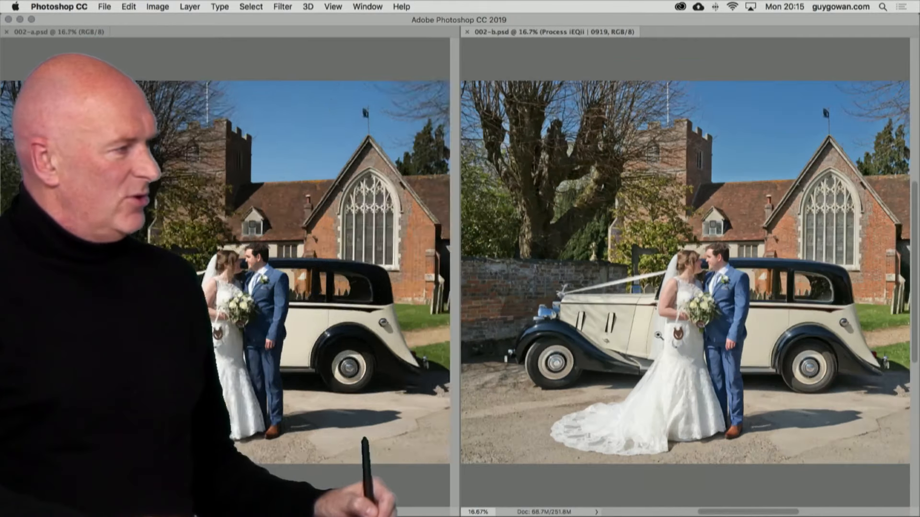
{"action": "left_click", "coordinate": [656, 338], "text": "shift"}
{"action": "left_click_drag", "start_coordinate": [657, 337], "coordinate": [654, 294]}
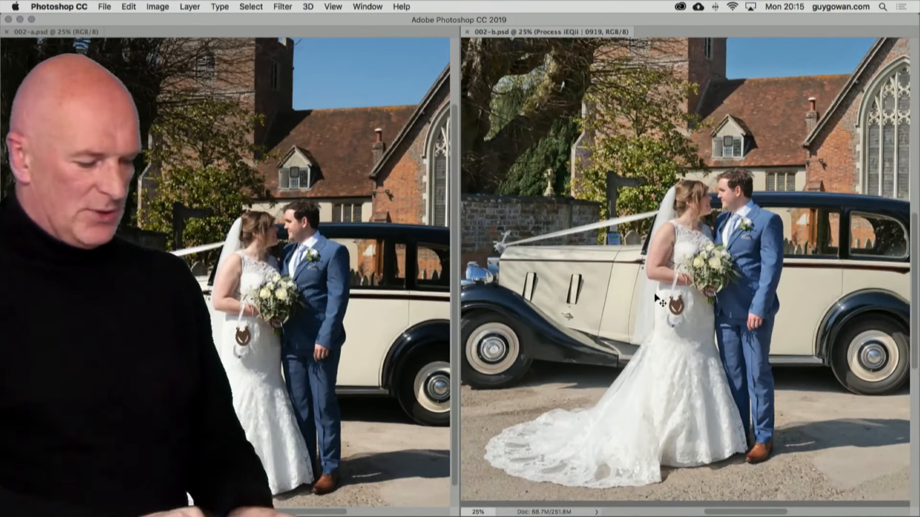
{"action": "key", "text": "super+grave"}
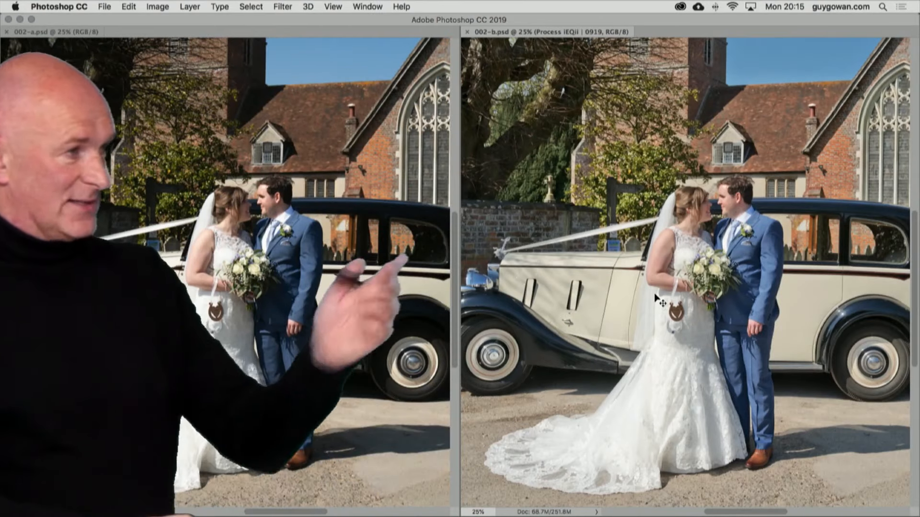
{"action": "left_click_drag", "start_coordinate": [519, 407], "coordinate": [590, 422]}
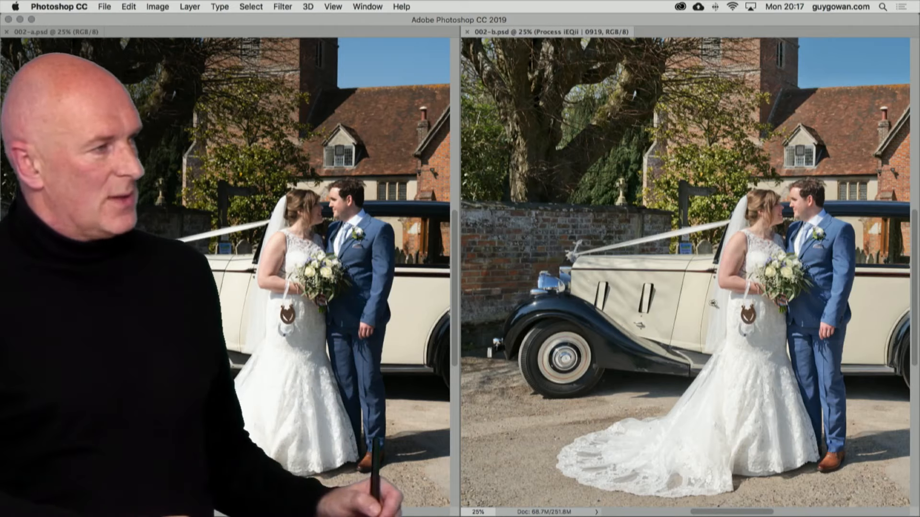
Compare the faces, suit and bouquet of the wedding couple at 66.7% in both versions, then the whole photos at 12.5%.
{"action": "left_click", "coordinate": [797, 218], "text": "shift"}
{"action": "left_click", "coordinate": [798, 217], "text": "shift"}
{"action": "left_click", "coordinate": [797, 217], "text": "shift"}
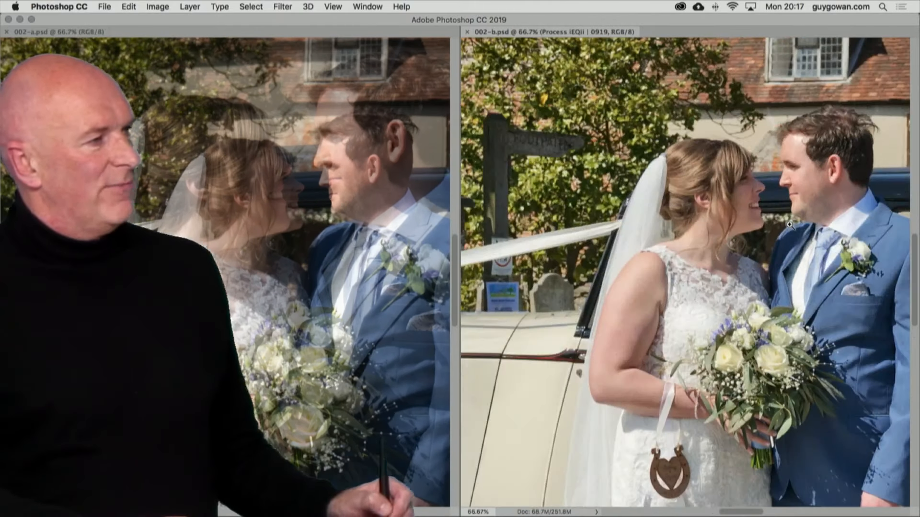
{"action": "left_click", "coordinate": [797, 218], "text": "shift"}
{"action": "left_click_drag", "start_coordinate": [745, 258], "coordinate": [686, 299]}
{"action": "left_click", "coordinate": [701, 304], "text": "alt+shift"}
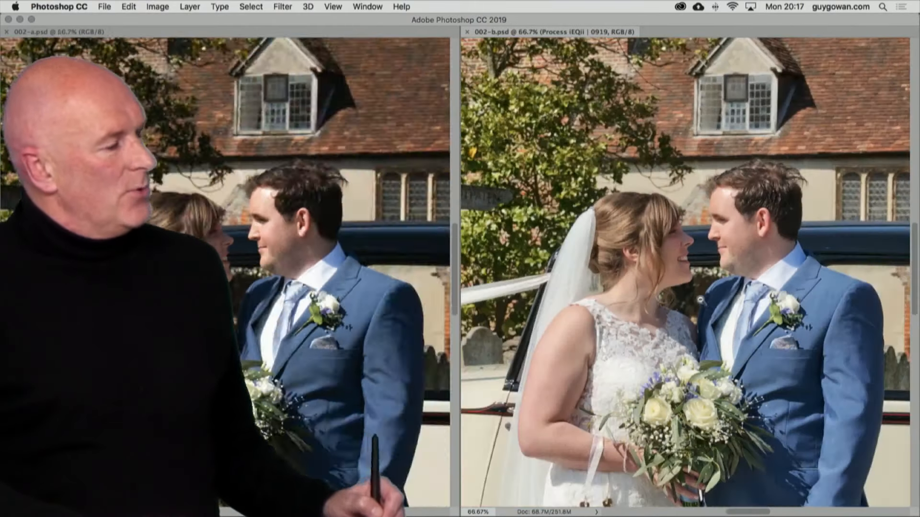
{"action": "left_click", "coordinate": [699, 298], "text": "alt+shift"}
{"action": "left_click", "coordinate": [697, 292], "text": "alt+shift"}
{"action": "left_click", "coordinate": [695, 286], "text": "alt+shift"}
{"action": "left_click", "coordinate": [695, 282], "text": "alt+shift"}
{"action": "left_click", "coordinate": [694, 278], "text": "alt+shift"}
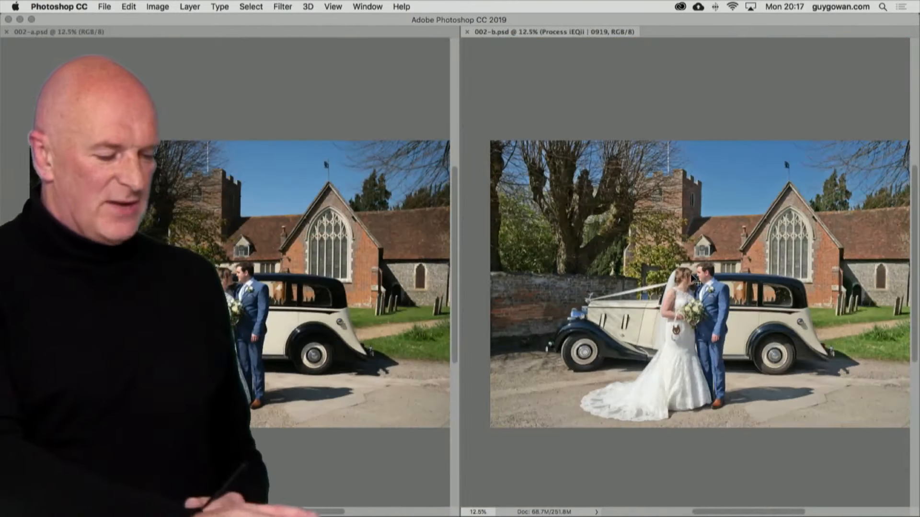
Close both wedding files and bring the hidden panels back.
{"action": "key", "text": "super+w"}
{"action": "key", "text": "super+w"}
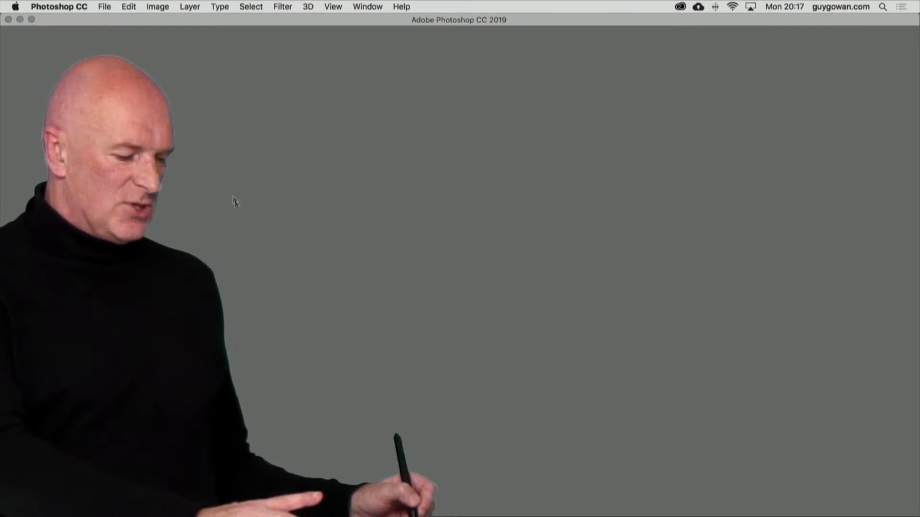
{"action": "key", "text": "Tab"}
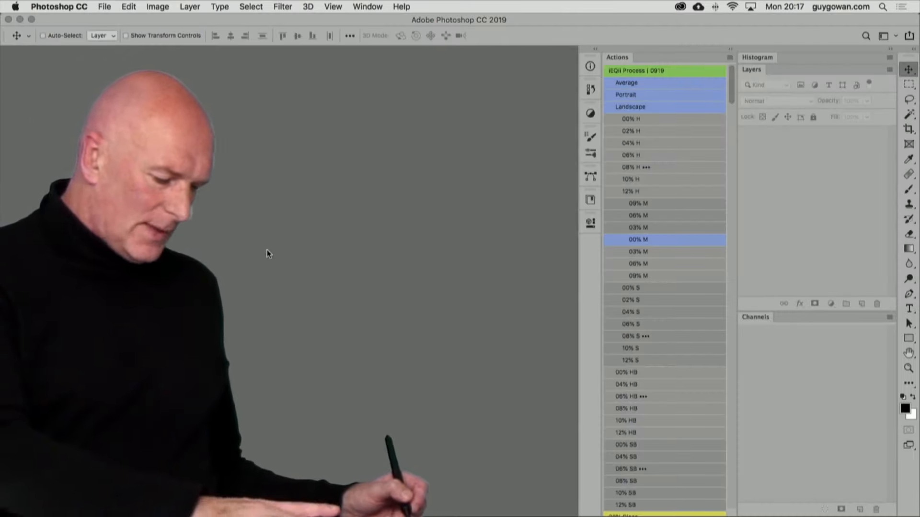
{"action": "key", "text": "super+Tab"}
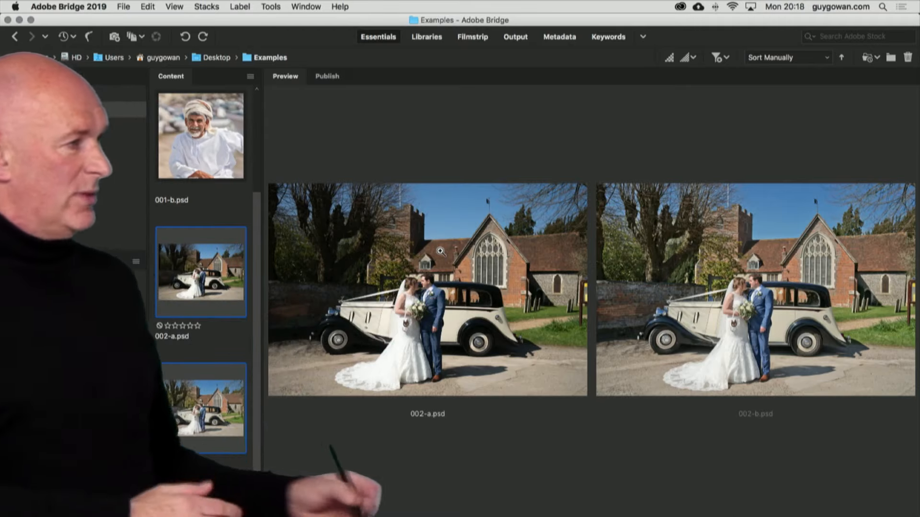
{"action": "left_click", "coordinate": [216, 330]}
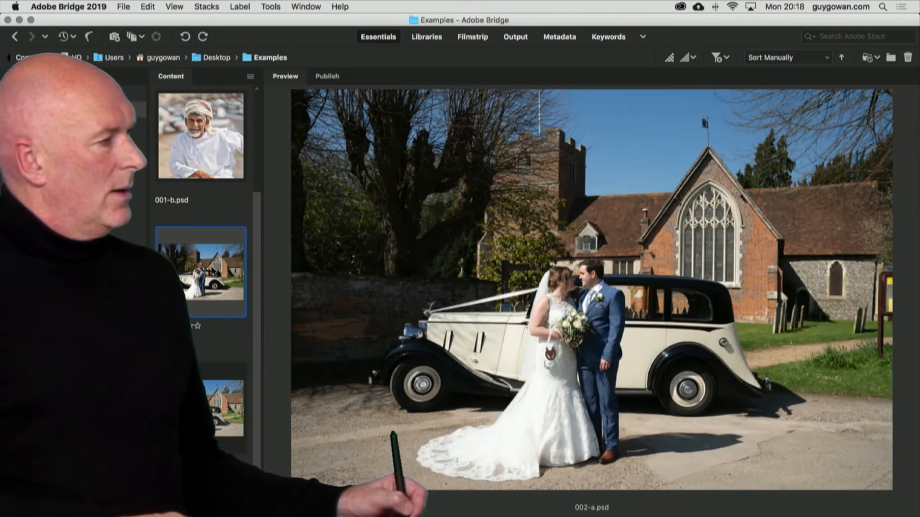
{"action": "double_click", "coordinate": [214, 267]}
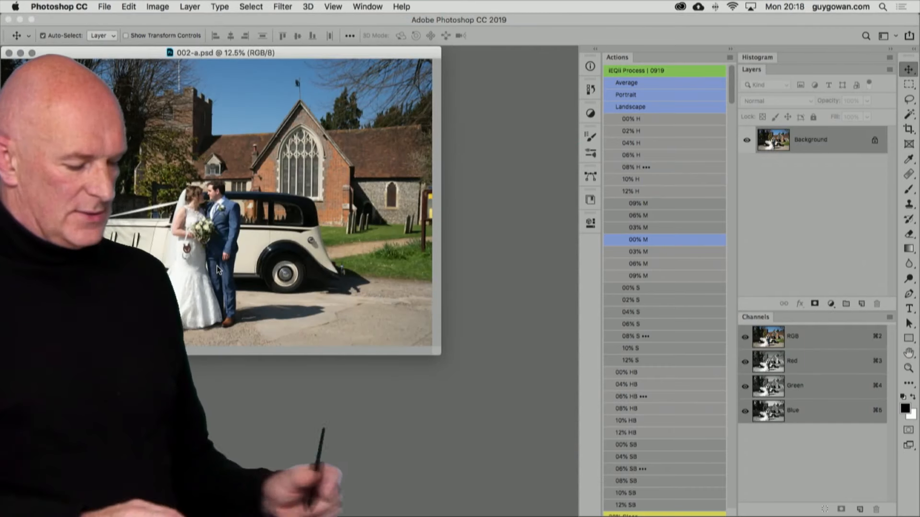
{"action": "key", "text": "super+Tab"}
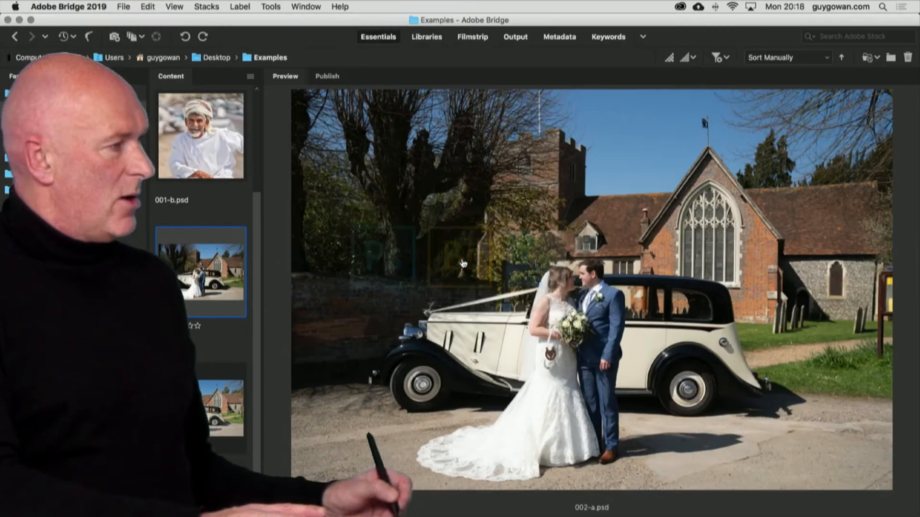
{"action": "key", "text": "super+Tab"}
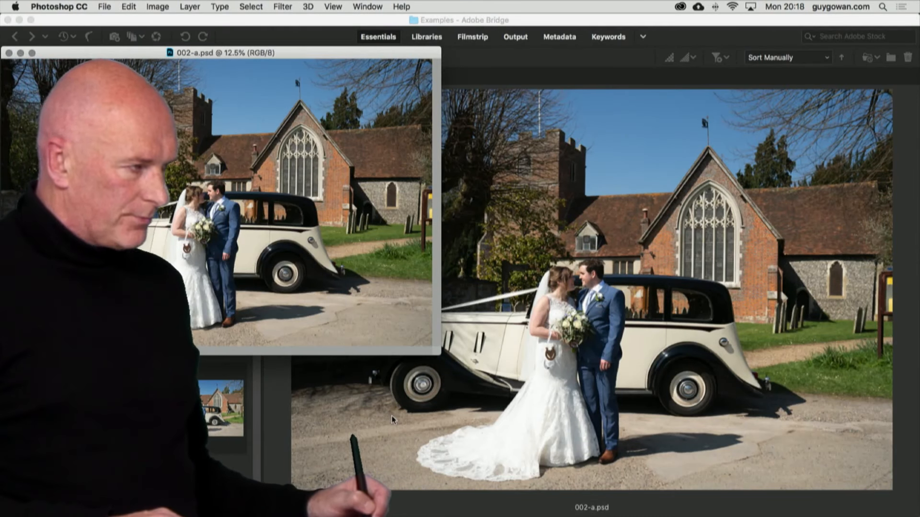
{"action": "left_click", "coordinate": [351, 394]}
{"action": "double_click", "coordinate": [185, 278]}
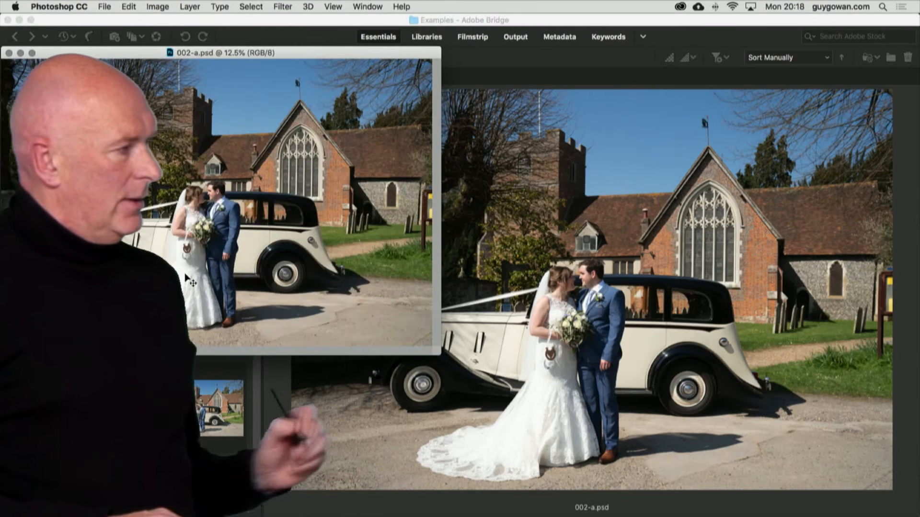
{"action": "key", "text": "super+Tab"}
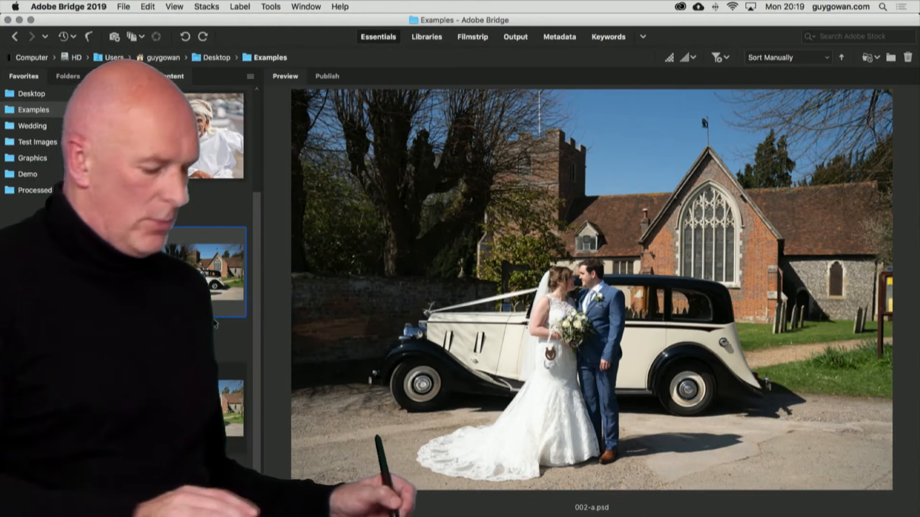
{"action": "key", "text": "super+Tab"}
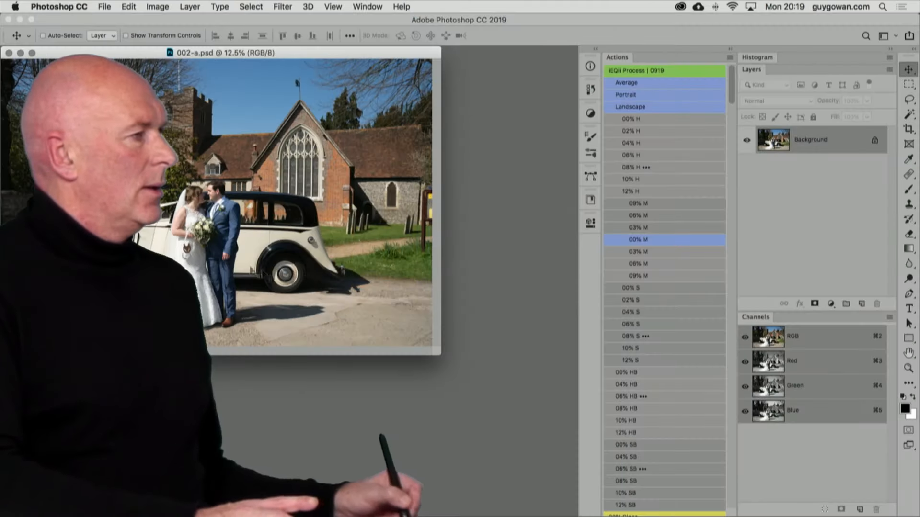
{"action": "key", "text": "super+w"}
Switch to Adobe Bridge and clear the develop settings of A1_01001.ARW in the Demo folder.
{"action": "key", "text": "super+Tab"}
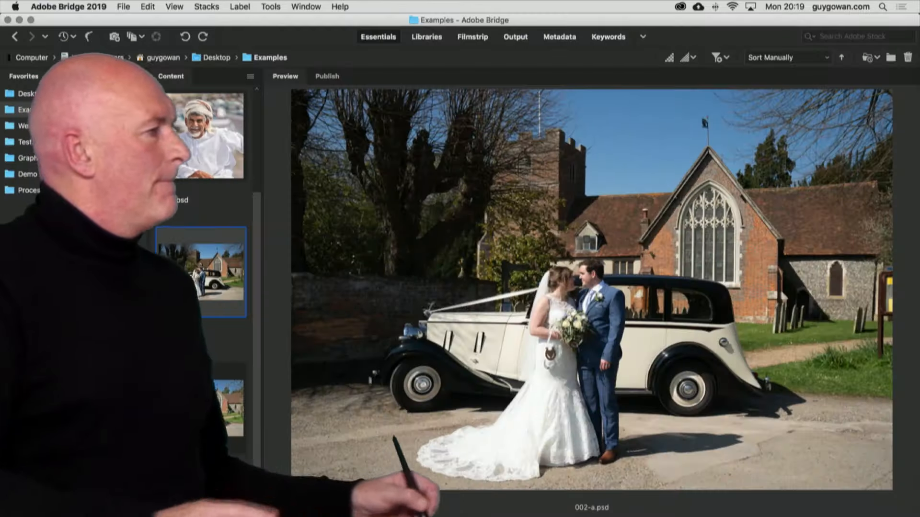
{"action": "left_click", "coordinate": [29, 173]}
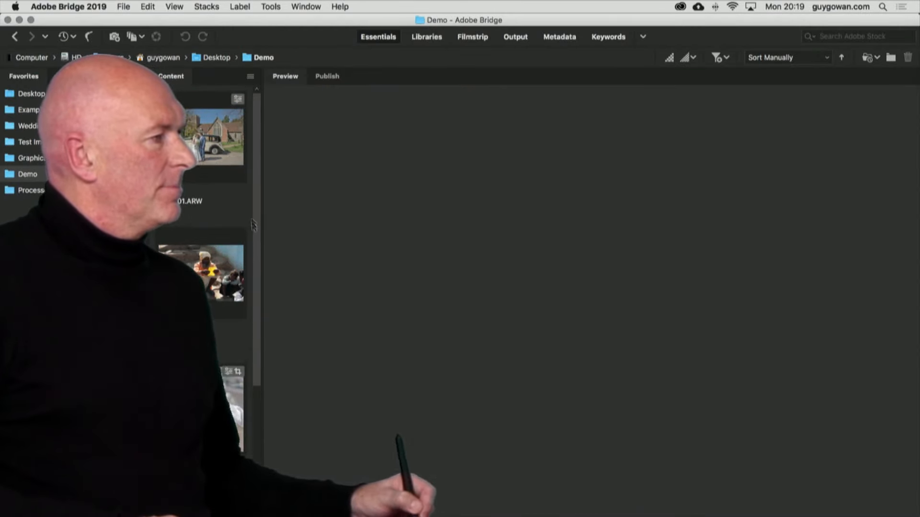
{"action": "left_click", "coordinate": [204, 138]}
{"action": "right_click", "coordinate": [198, 137]}
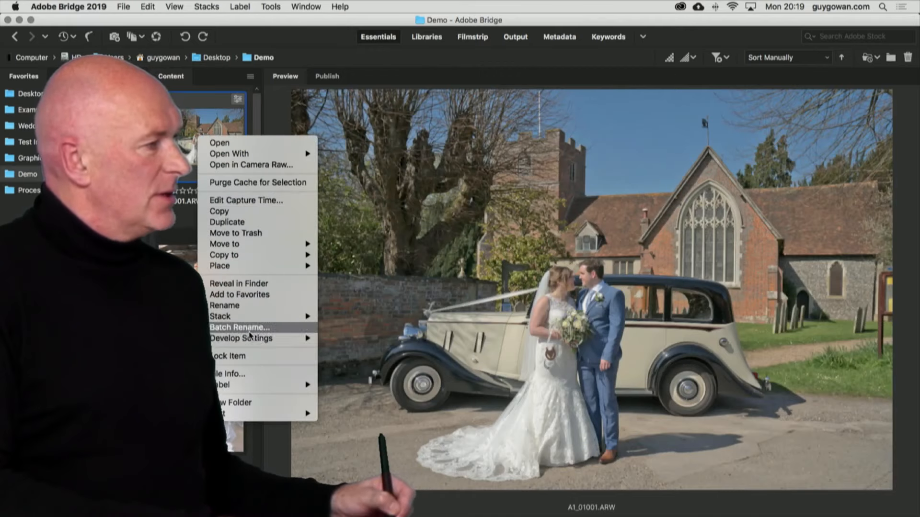
{"action": "mouse_move", "coordinate": [263, 338]}
{"action": "left_click", "coordinate": [369, 378]}
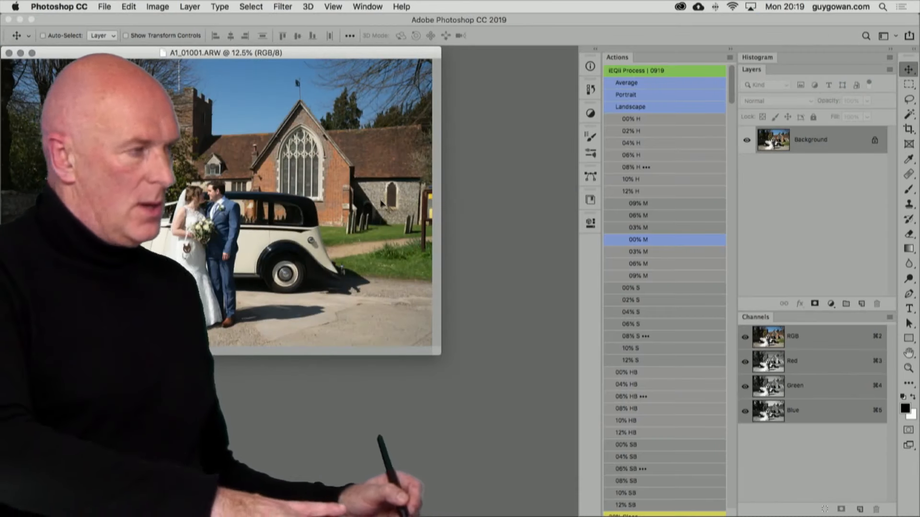
Open A1_01001.ARW from Adobe Bridge in Camera Raw and apply the Default user preset.
{"action": "key", "text": "super+Tab"}
{"action": "left_click", "coordinate": [459, 257]}
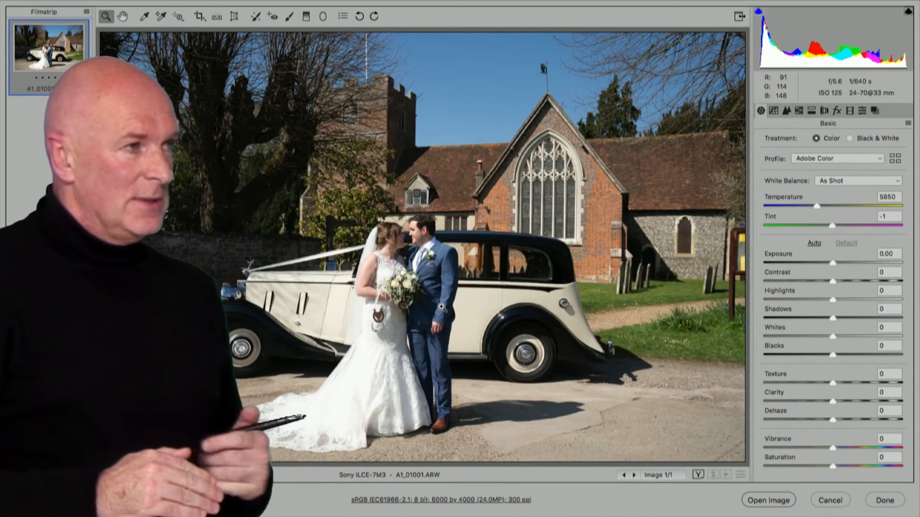
{"action": "left_click", "coordinate": [862, 111]}
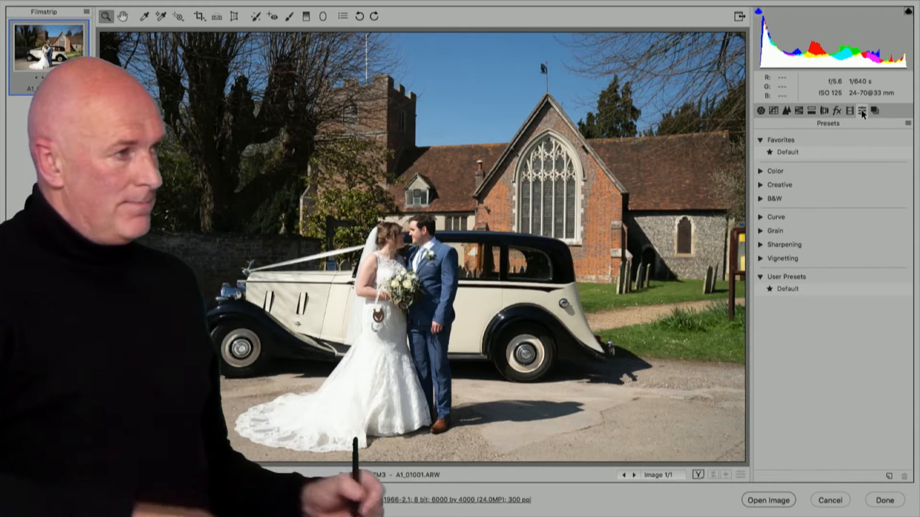
{"action": "left_click", "coordinate": [791, 290]}
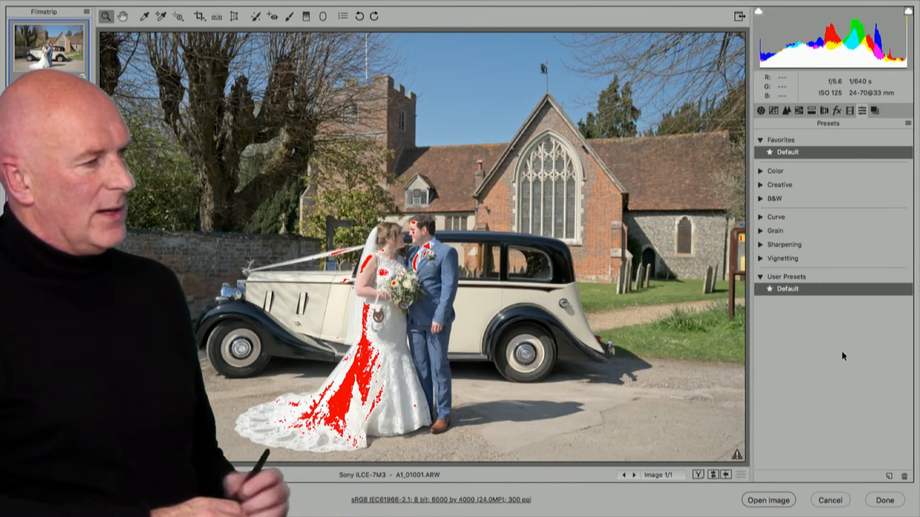
Return the raw wedding photo to its unadjusted settings and reapply the Default user preset.
{"action": "left_click", "coordinate": [908, 126]}
{"action": "left_click", "coordinate": [834, 149]}
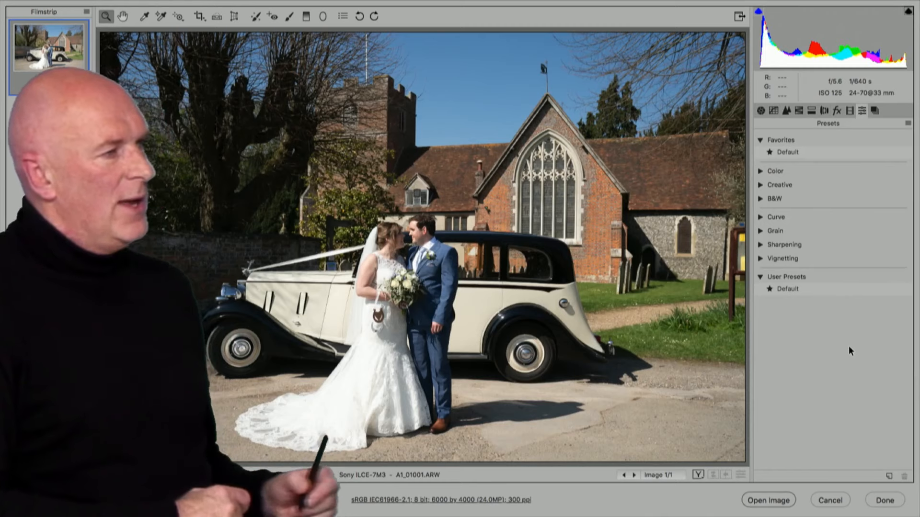
{"action": "left_click", "coordinate": [792, 292]}
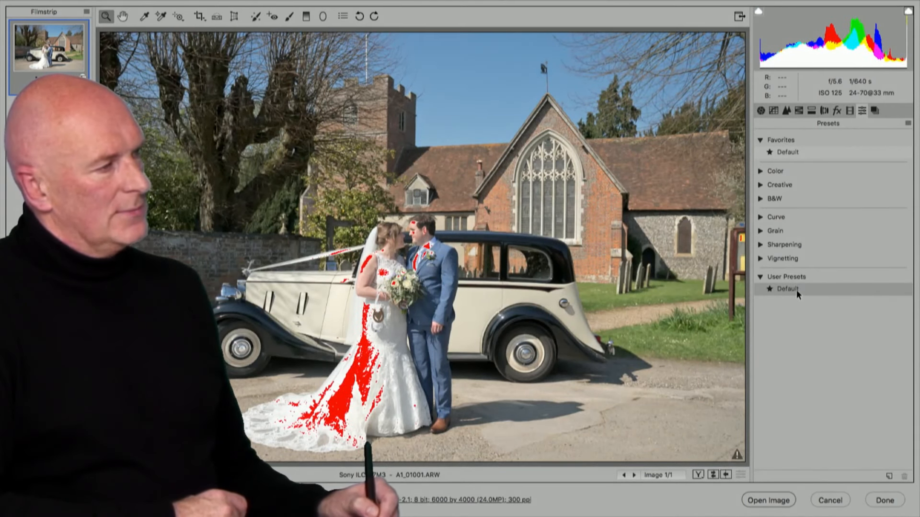
{"action": "left_click", "coordinate": [796, 289]}
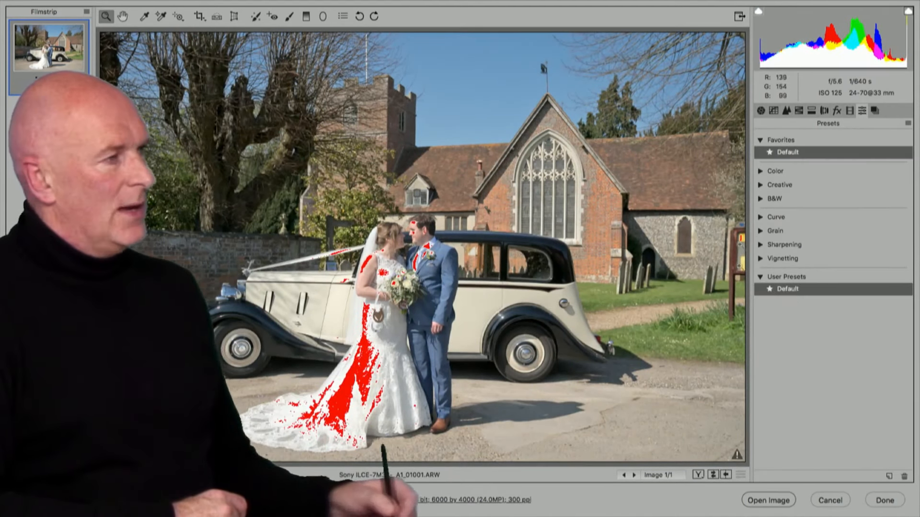
Reset the raw wedding photo's adjustments to Camera Raw Defaults.
{"action": "left_click", "coordinate": [763, 112]}
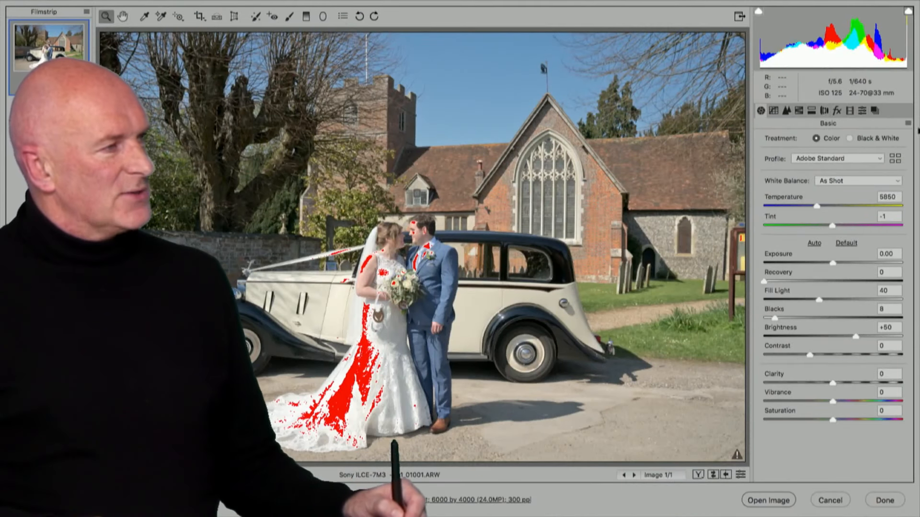
{"action": "left_click", "coordinate": [908, 124]}
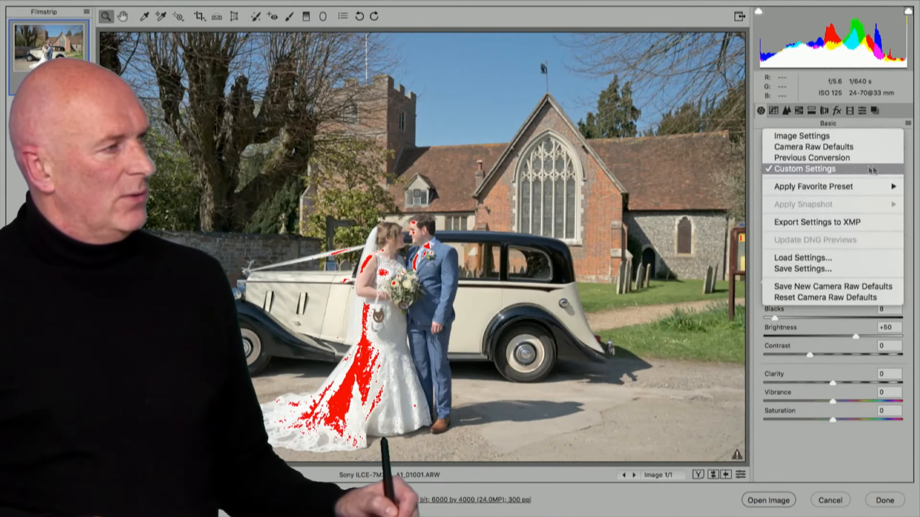
{"action": "left_click", "coordinate": [851, 145]}
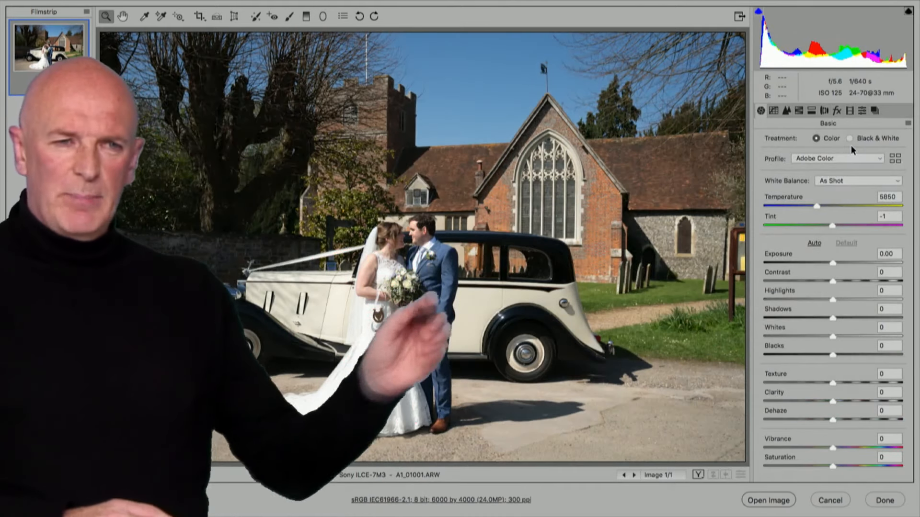
Inspect highlight clipping on the bride's dress up close while switching the process to Version 2 and back to Version 5.
{"action": "key", "text": "super+plus"}
{"action": "key", "text": "super+plus"}
{"action": "key", "text": "super+plus"}
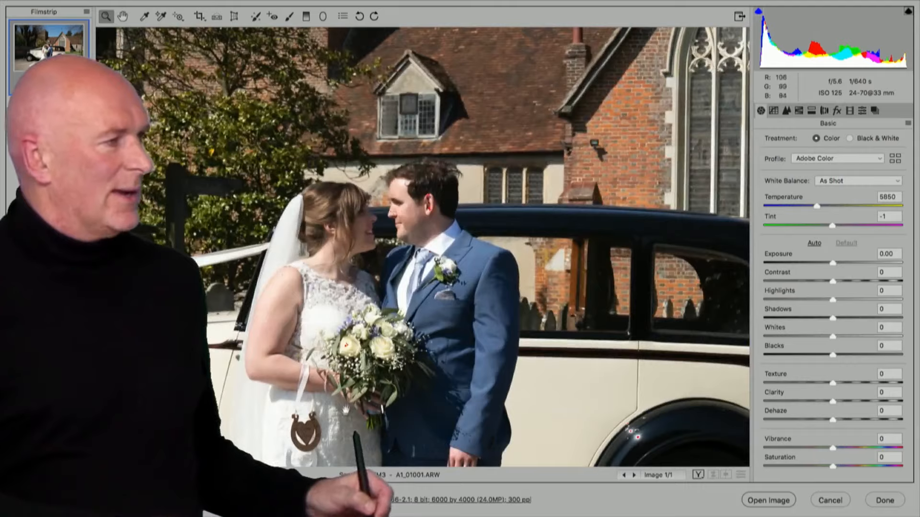
{"action": "left_click_drag", "start_coordinate": [346, 411], "coordinate": [543, 183]}
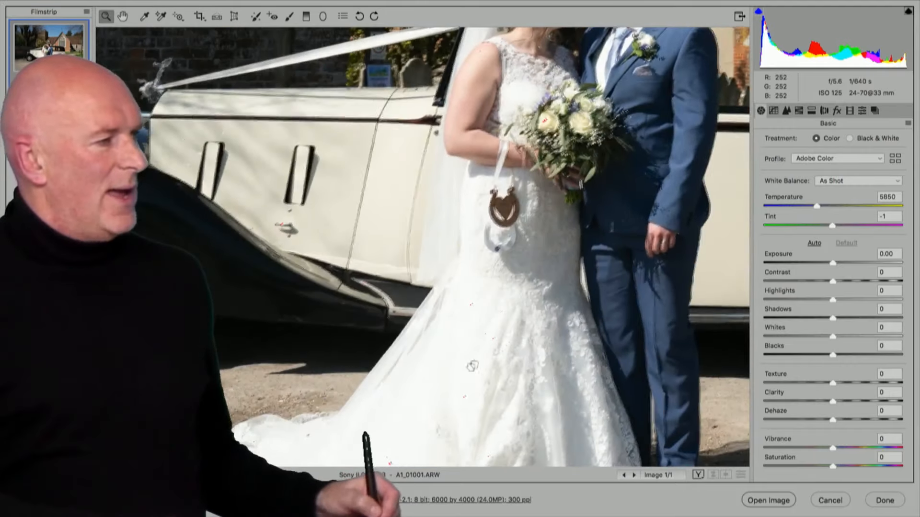
{"action": "left_click_drag", "start_coordinate": [470, 366], "coordinate": [521, 216]}
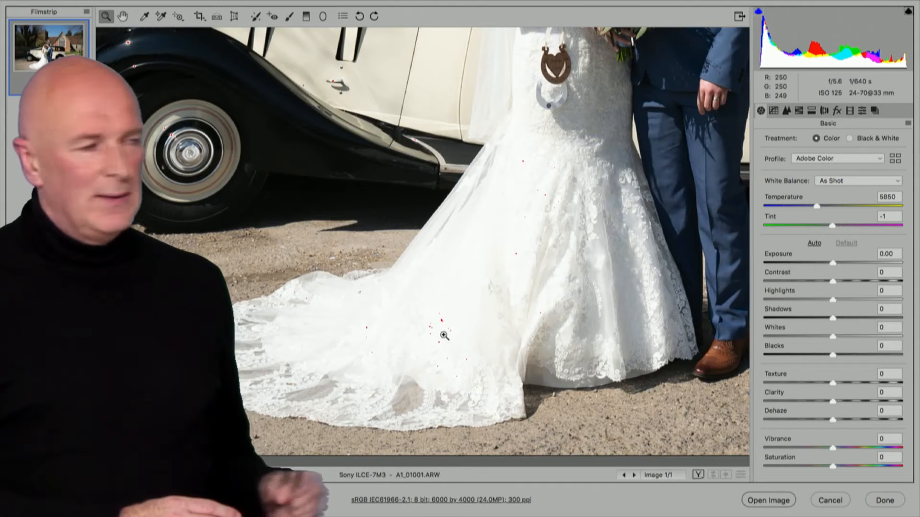
{"action": "left_click", "coordinate": [850, 111]}
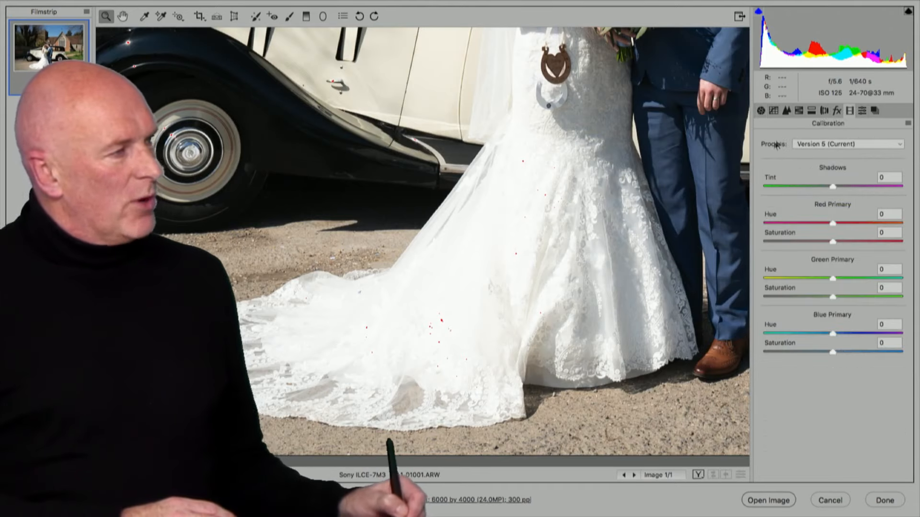
{"action": "left_click", "coordinate": [803, 144]}
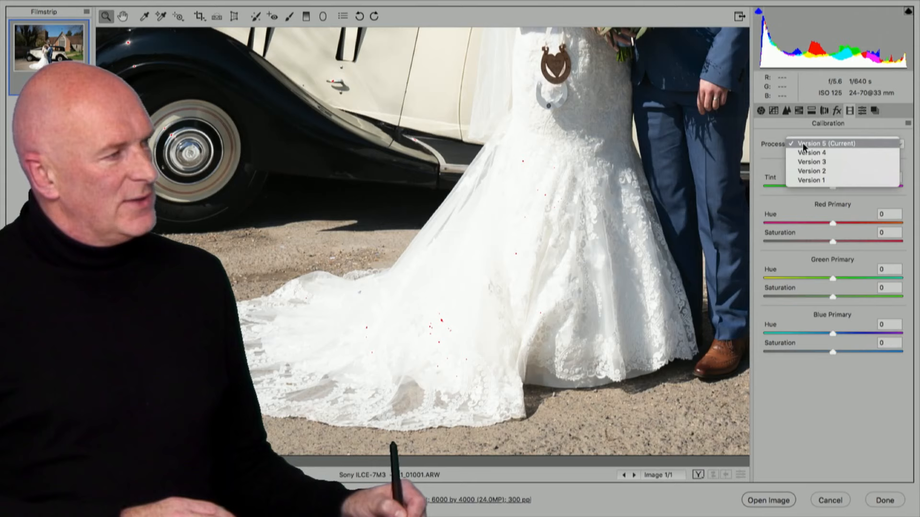
{"action": "left_click", "coordinate": [802, 171]}
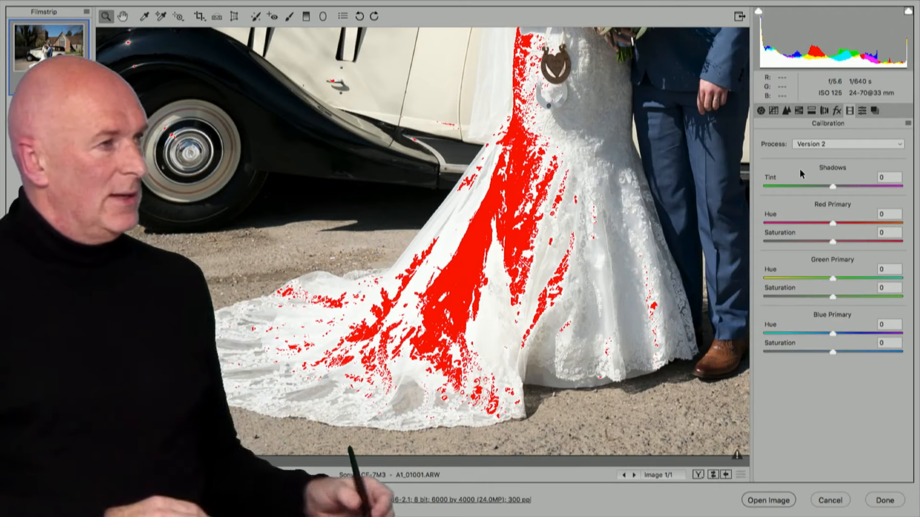
{"action": "left_click", "coordinate": [820, 145]}
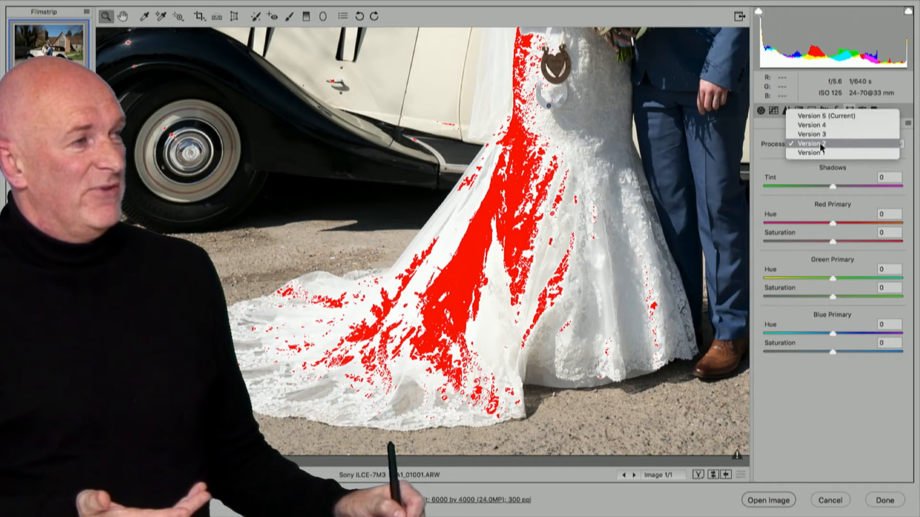
{"action": "left_click", "coordinate": [820, 115]}
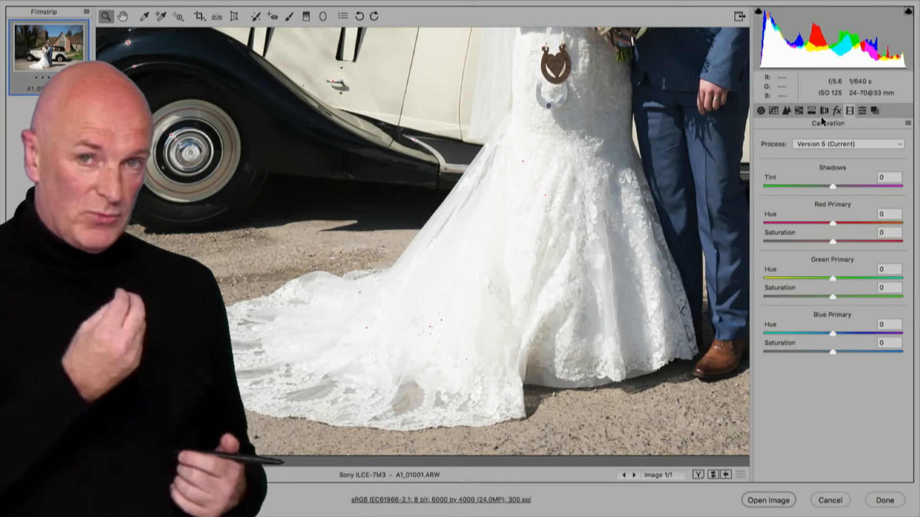
Reapply the Default preset to the raw wedding photo and return to its basic adjustments.
{"action": "left_click", "coordinate": [862, 110]}
{"action": "left_click", "coordinate": [793, 150]}
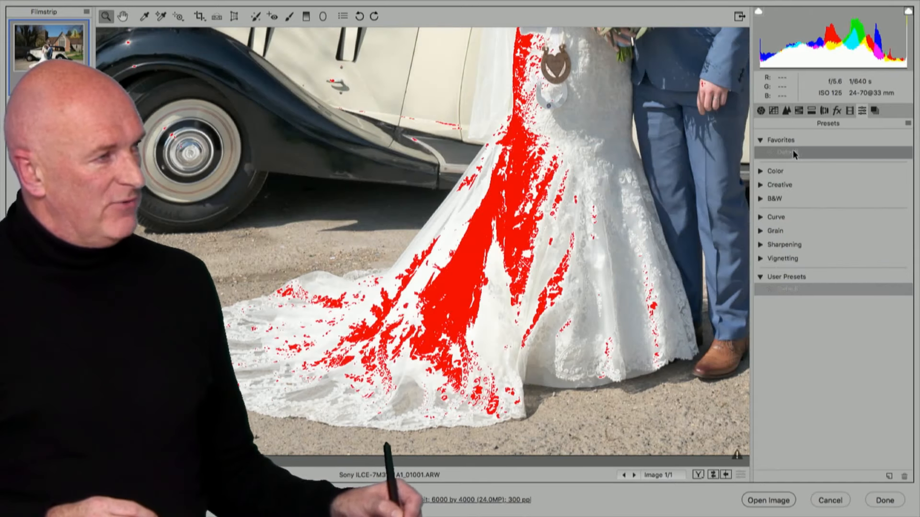
{"action": "left_click", "coordinate": [760, 111]}
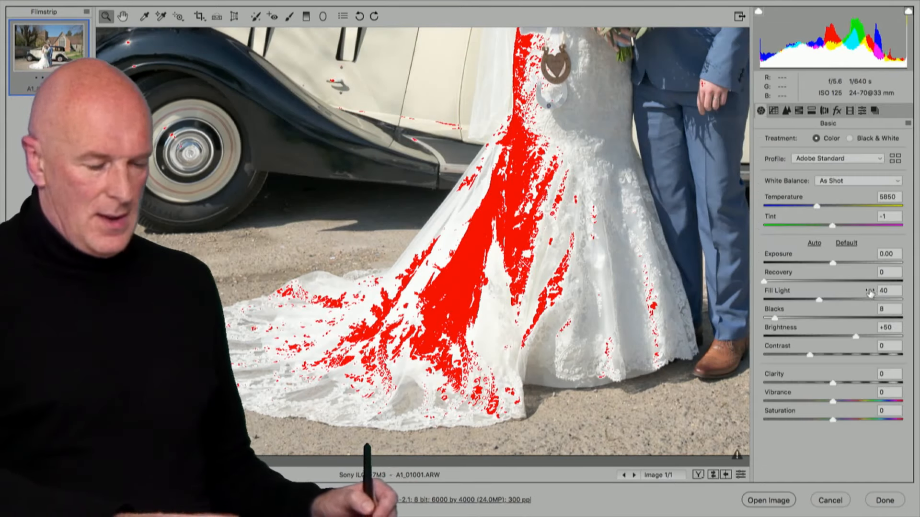
Fit the whole photo in view and lower its Exposure to -0.75.
{"action": "key", "text": "super+0"}
{"action": "left_click", "coordinate": [894, 250]}
{"action": "key", "text": "shift"}
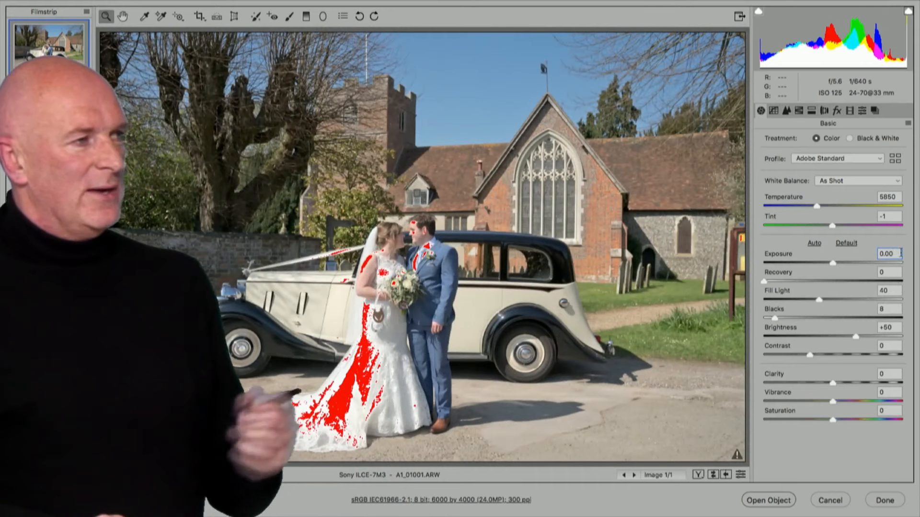
{"action": "key", "text": "shift+Down"}
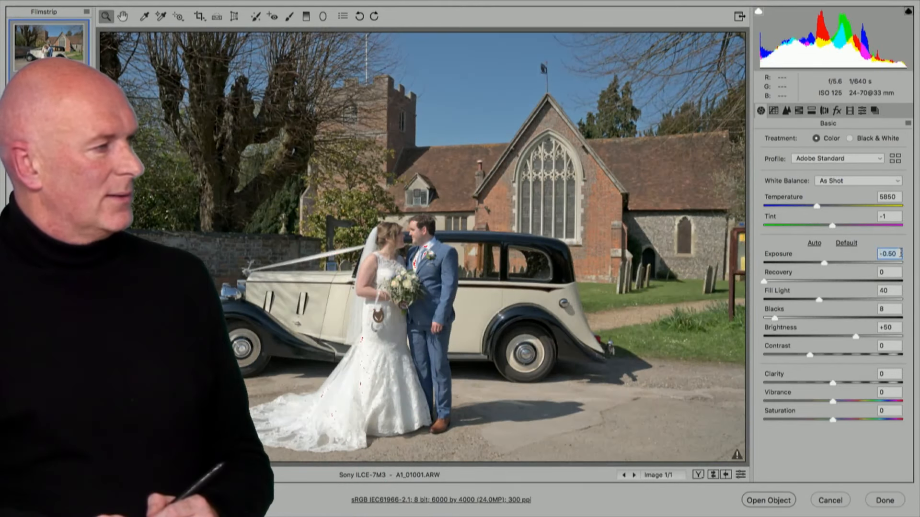
{"action": "key", "text": "shift+Down"}
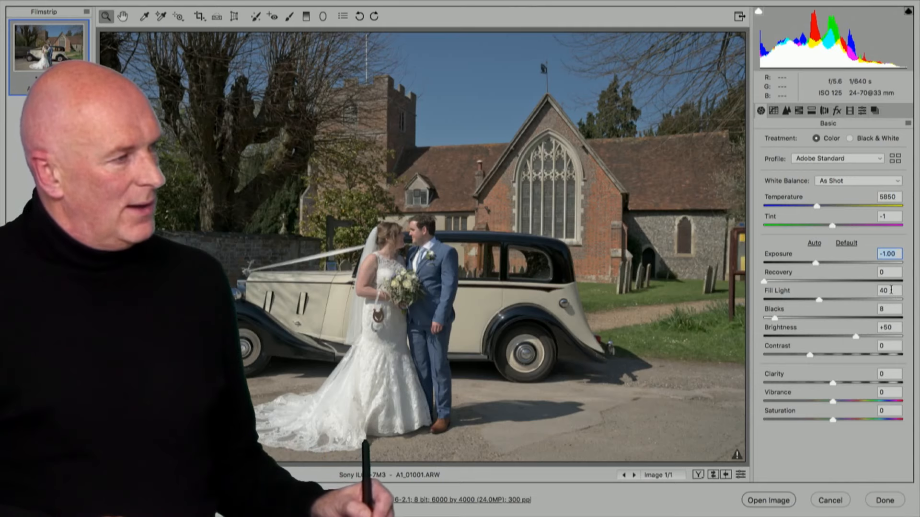
{"action": "key", "text": "Up"}
{"action": "key", "text": "Up"}
{"action": "key", "text": "Up"}
{"action": "key", "text": "Up"}
{"action": "key", "text": "Up"}
{"action": "key", "text": "Up"}
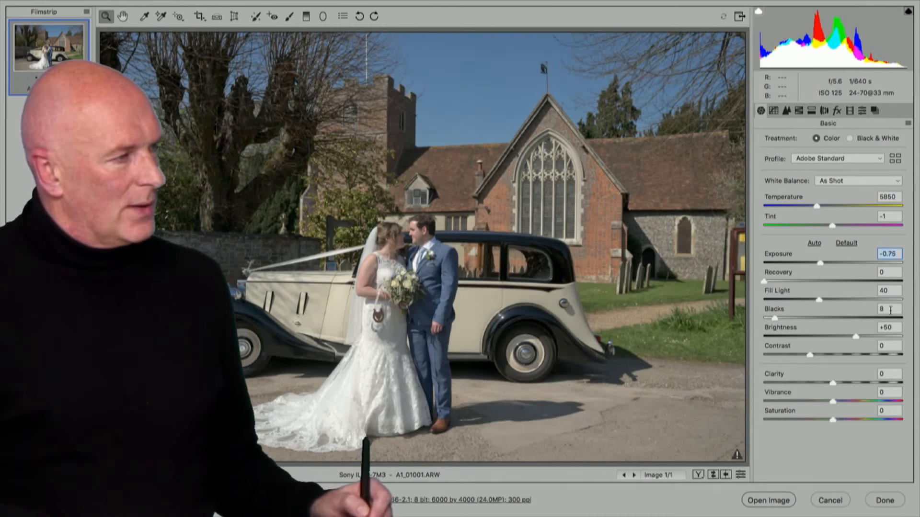
Try Recovery at 92 and return it to 0, then raise Fill Light to 80.
{"action": "left_click", "coordinate": [892, 282]}
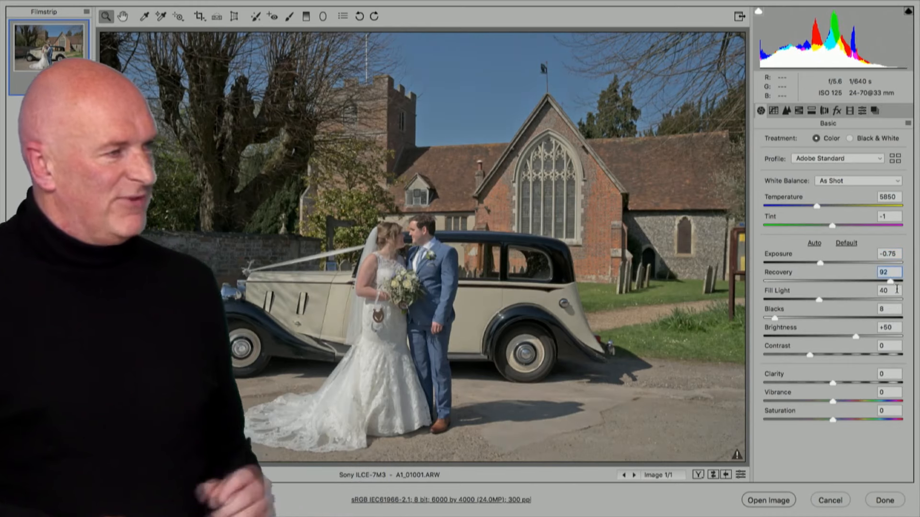
{"action": "type", "text": "0"}
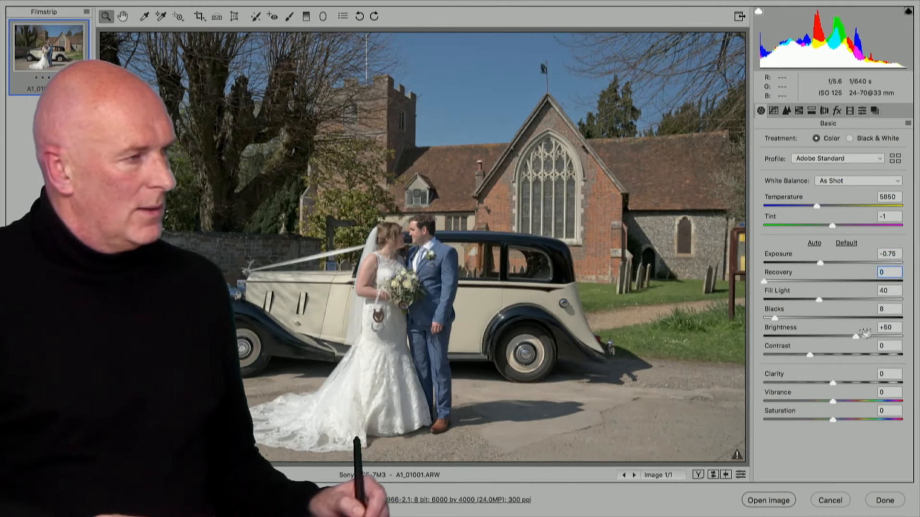
{"action": "left_click", "coordinate": [897, 291]}
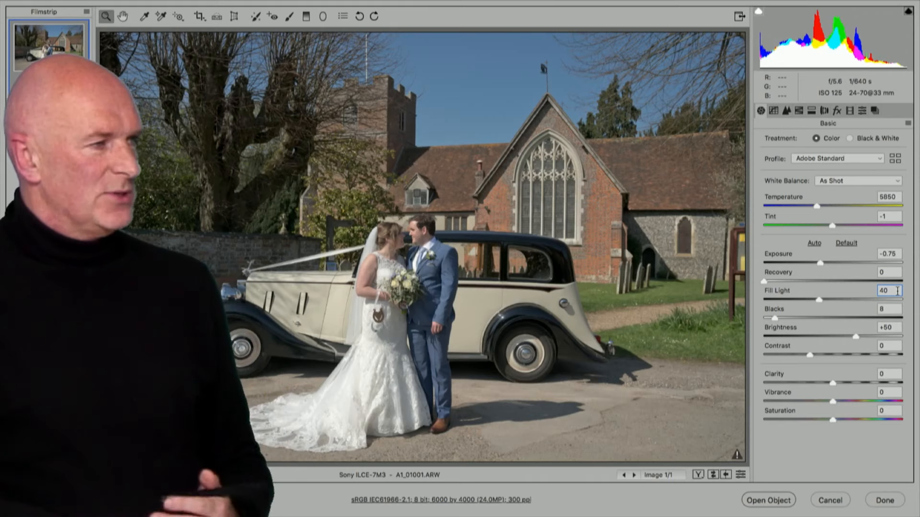
{"action": "key", "text": "shift+Up"}
{"action": "key", "text": "shift+Up"}
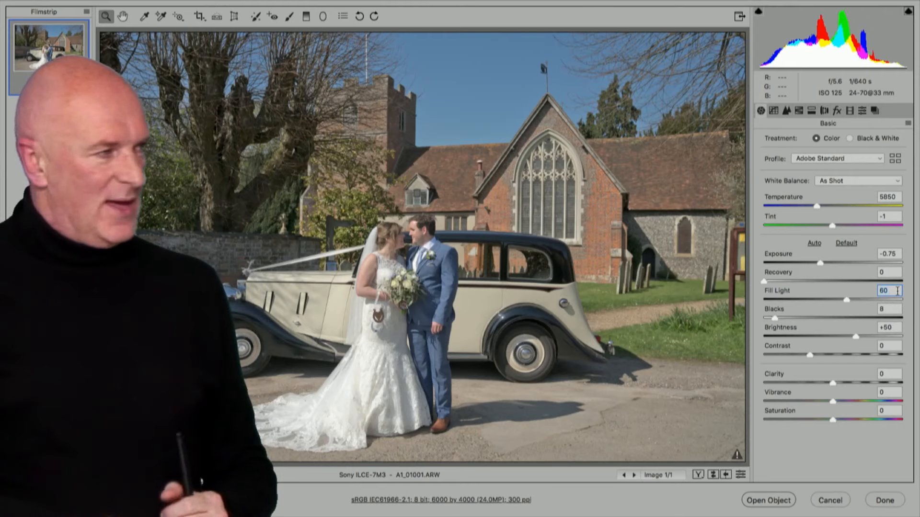
{"action": "key", "text": "shift+Up"}
{"action": "key", "text": "shift+Up"}
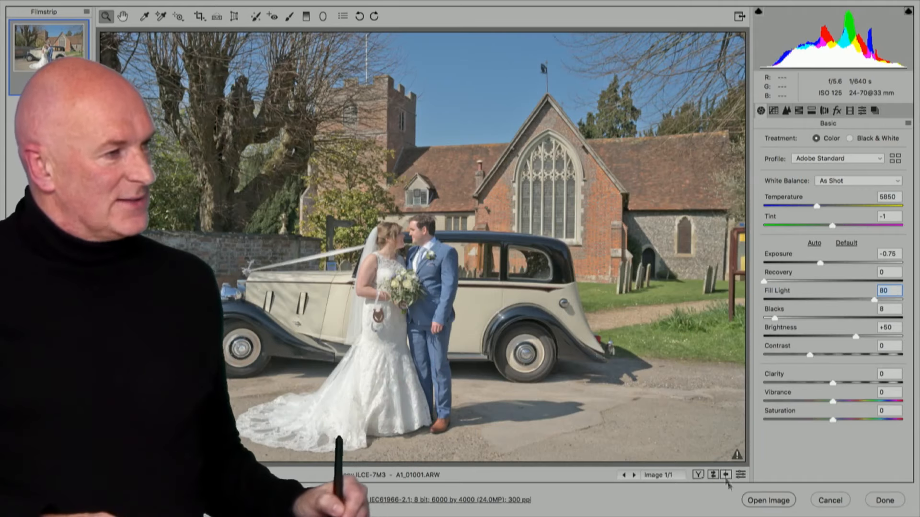
Open the adjusted photo as a copy in Photoshop and tile a duplicate of it beside the other open versions.
{"action": "left_click", "coordinate": [757, 499]}
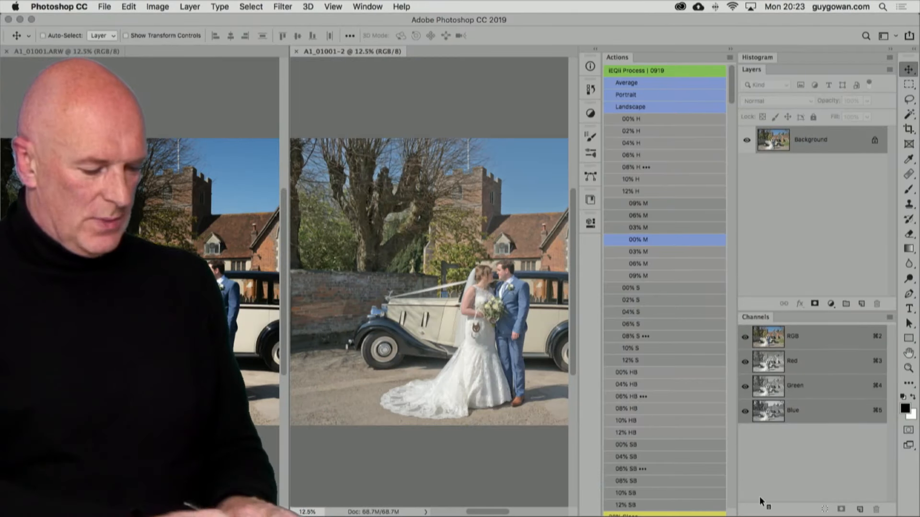
{"action": "key", "text": "ctrl+super+d"}
{"action": "key", "text": "Return"}
{"action": "key", "text": "ctrl+super+v"}
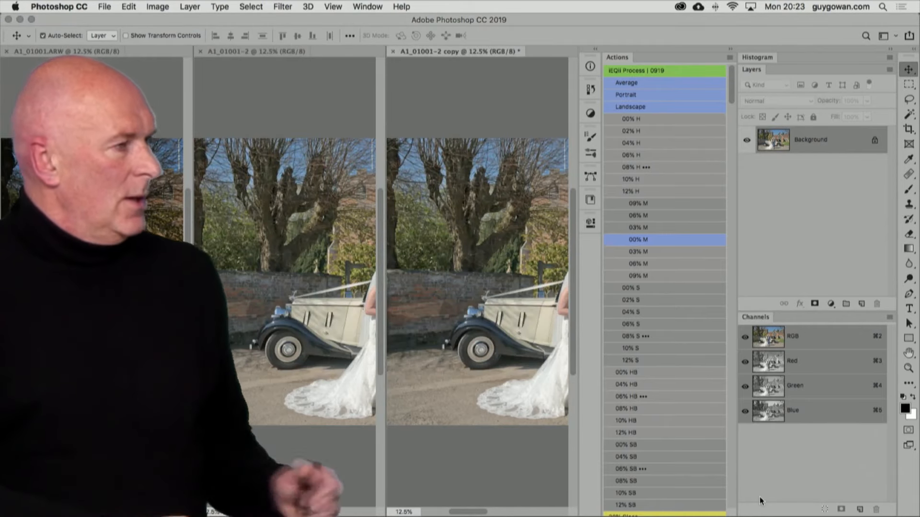
{"action": "left_click_drag", "start_coordinate": [519, 253], "coordinate": [416, 239]}
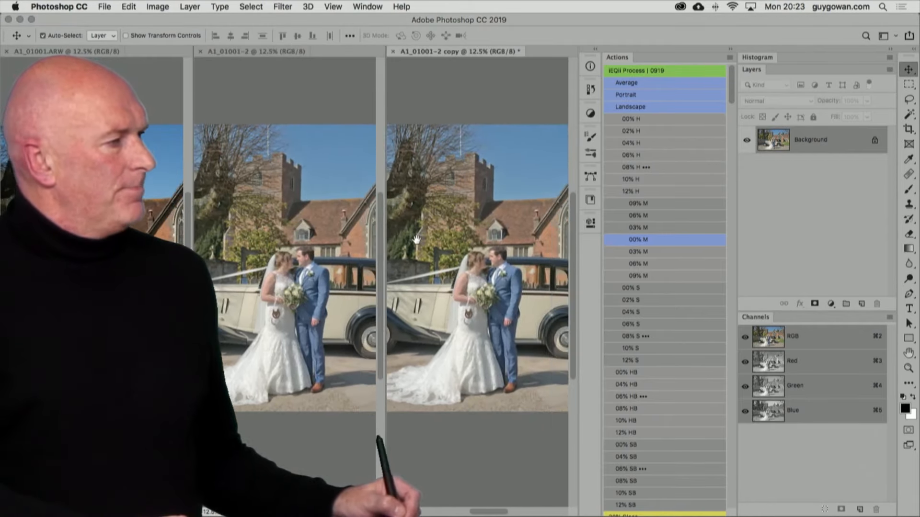
{"action": "key", "text": "Tab"}
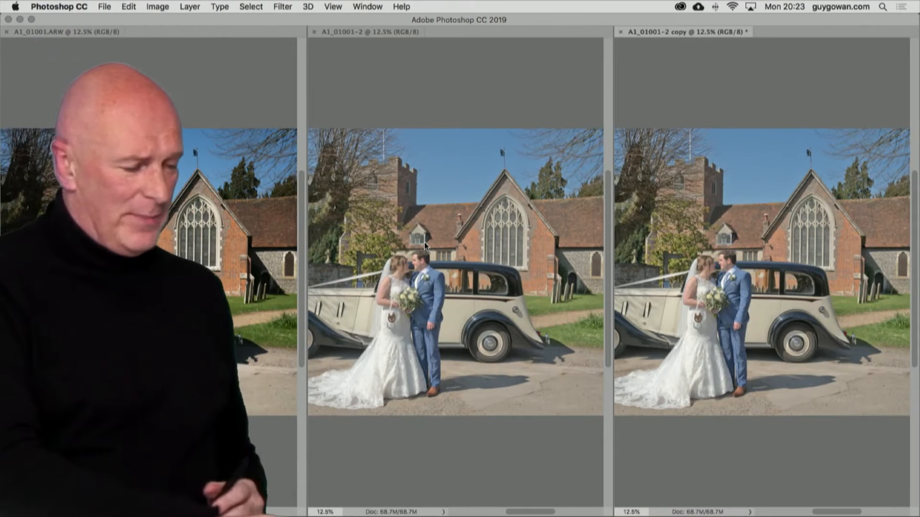
{"action": "key", "text": "Tab"}
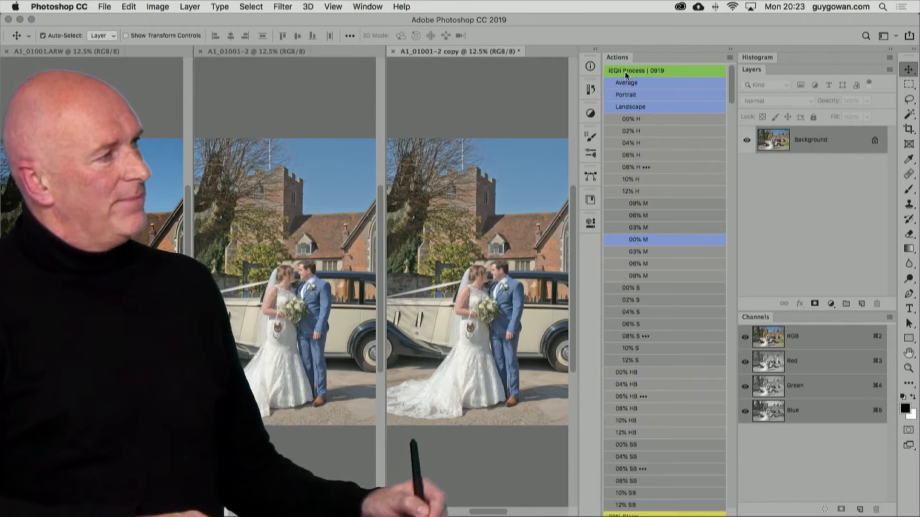
Turn off Button Mode for the actions and delete the two existing iEQii action sets.
{"action": "left_click", "coordinate": [729, 57]}
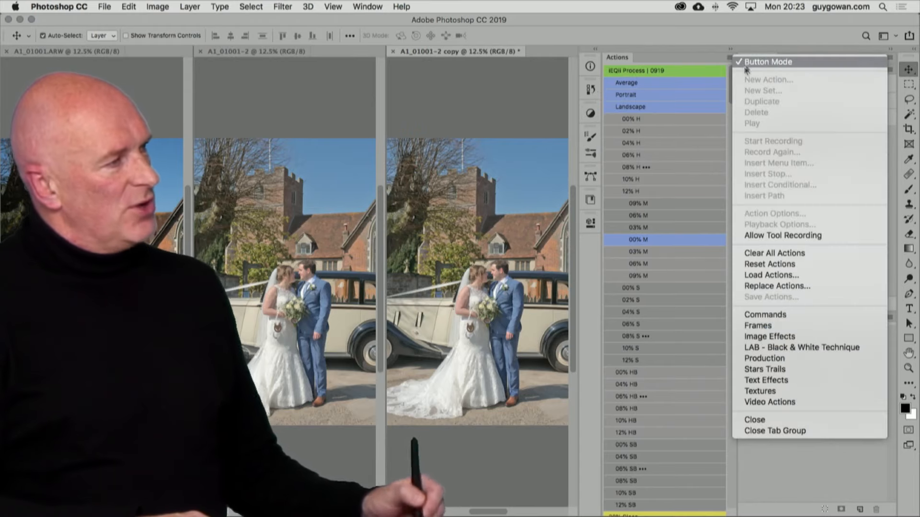
{"action": "left_click", "coordinate": [754, 62]}
{"action": "left_click_drag", "start_coordinate": [679, 70], "coordinate": [720, 512]}
{"action": "left_click_drag", "start_coordinate": [692, 71], "coordinate": [715, 511]}
Load GG iEQii Config 0919.atn and GG iEQii Process 0919.atn from the desktop's iEQii 0919 folder into Photoshop.
{"action": "key", "text": "super+h"}
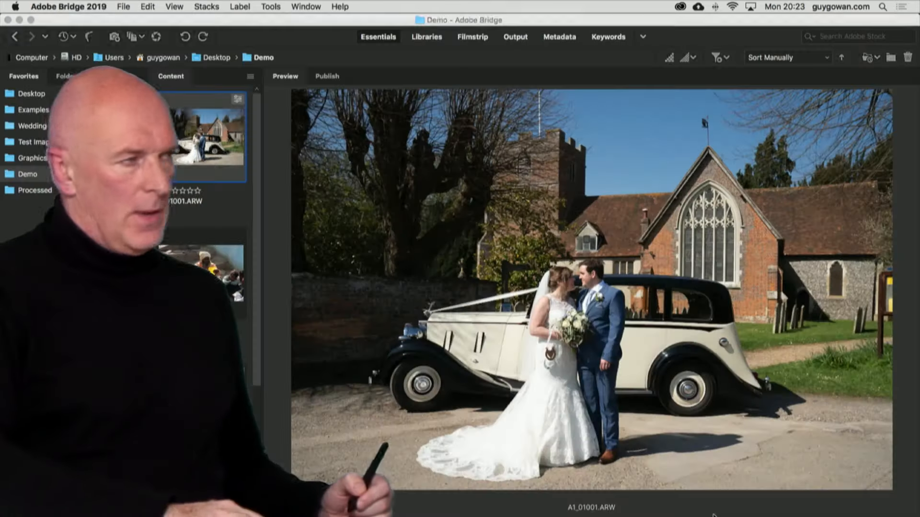
{"action": "key", "text": "super+h"}
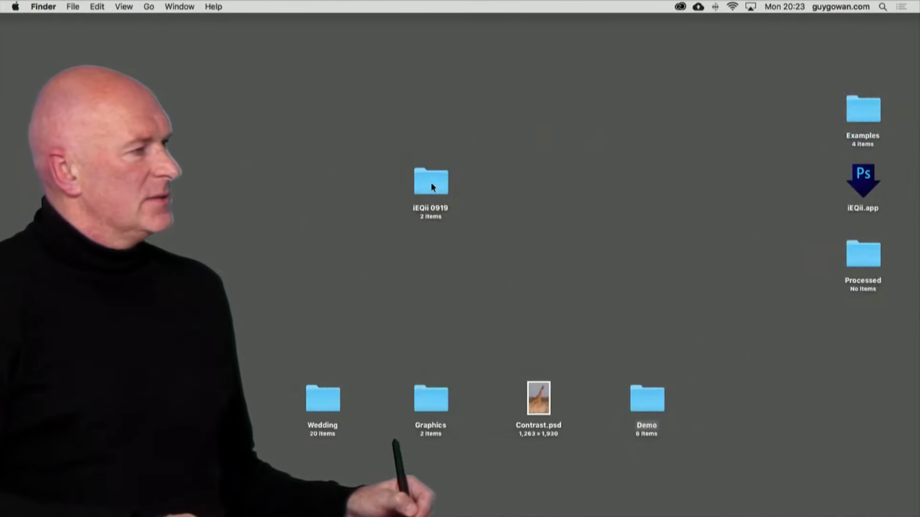
{"action": "left_click", "coordinate": [431, 185]}
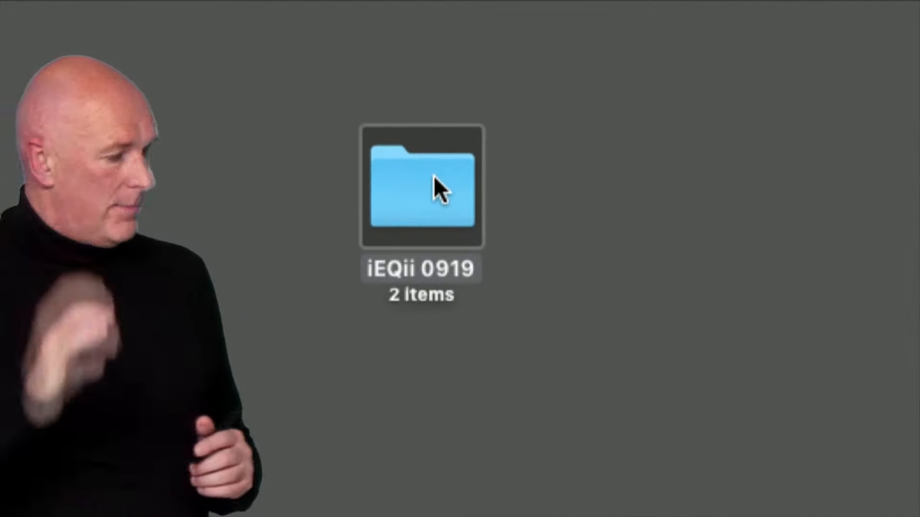
{"action": "double_click", "coordinate": [433, 177]}
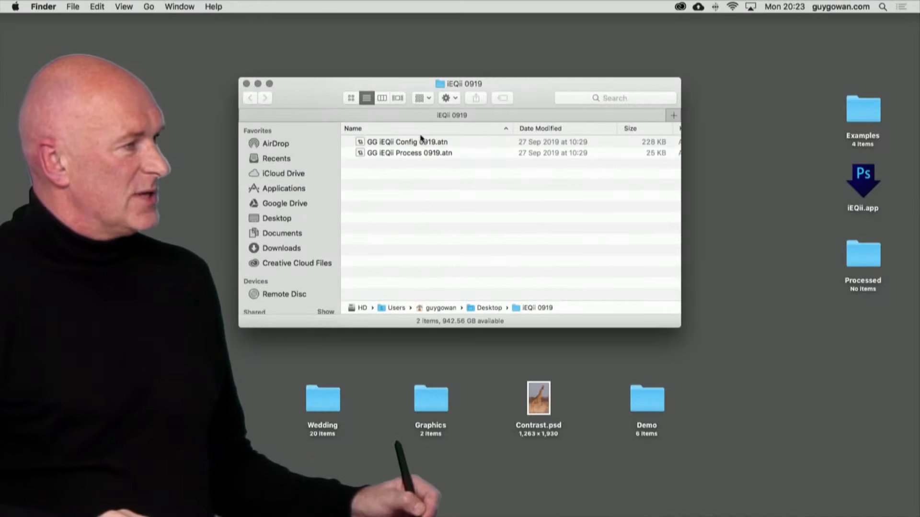
{"action": "left_click", "coordinate": [423, 142]}
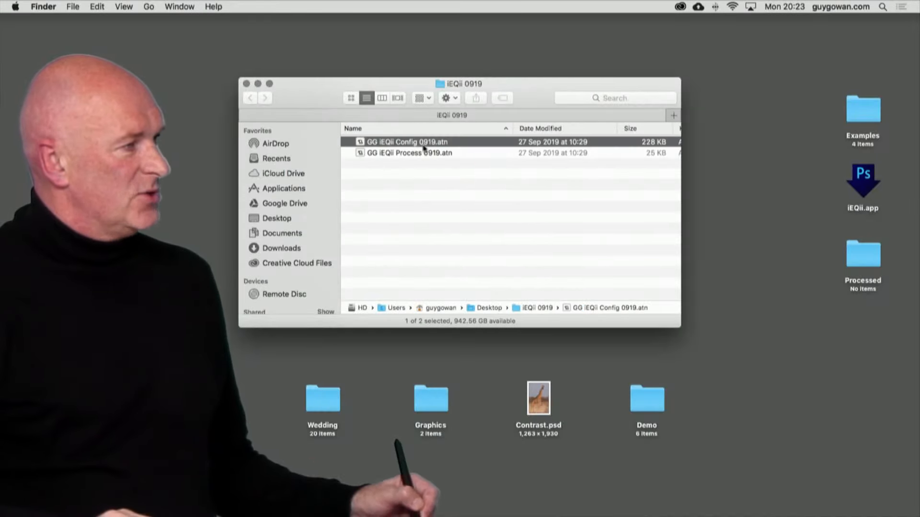
{"action": "left_click", "coordinate": [421, 153], "text": "shift"}
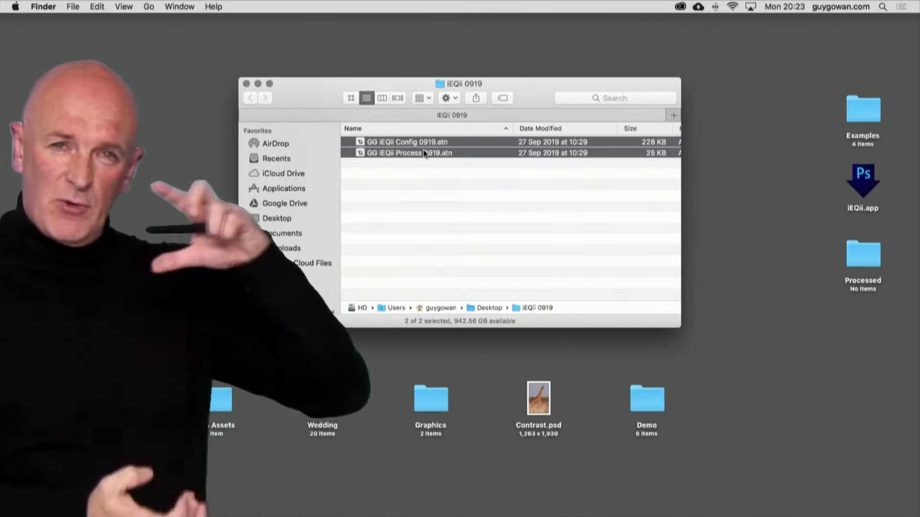
{"action": "key", "text": "super+o"}
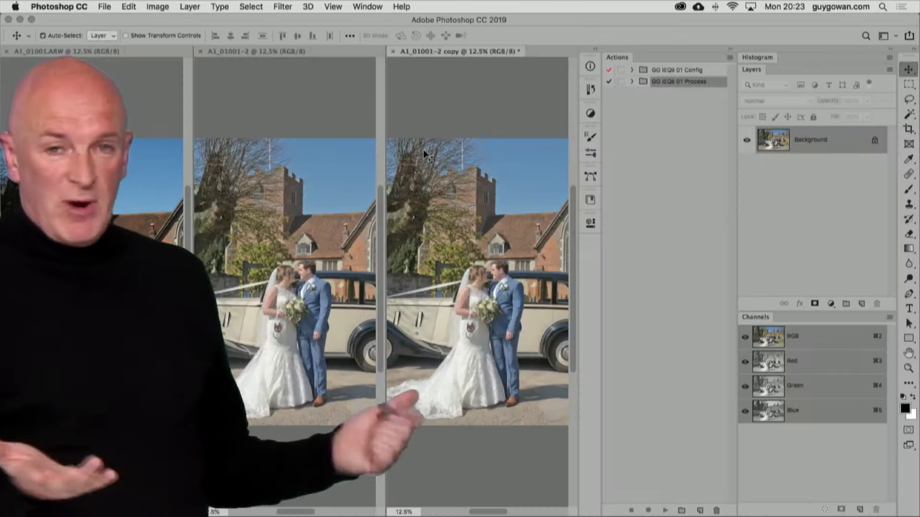
Place the GG iEQii 01 Process set above the Config set and turn Button Mode back on for the actions.
{"action": "left_click_drag", "start_coordinate": [715, 85], "coordinate": [713, 68]}
{"action": "left_click", "coordinate": [730, 58]}
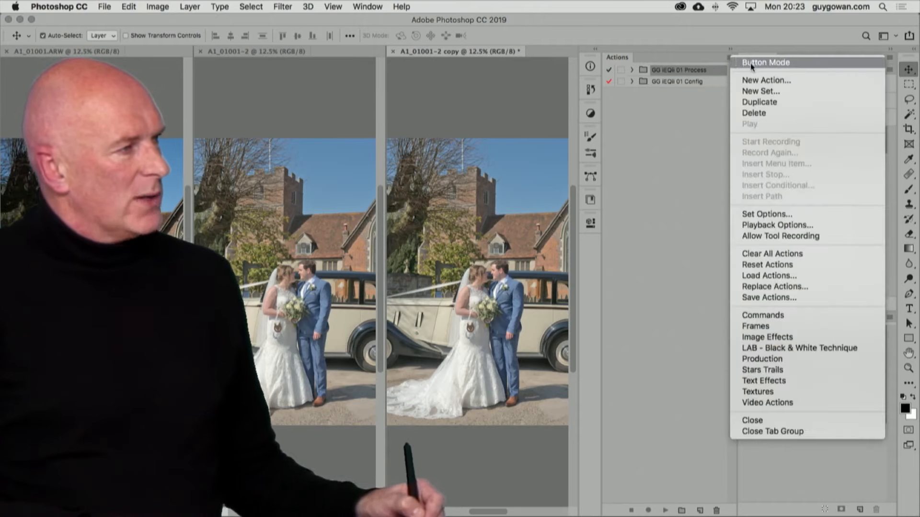
{"action": "left_click", "coordinate": [759, 64]}
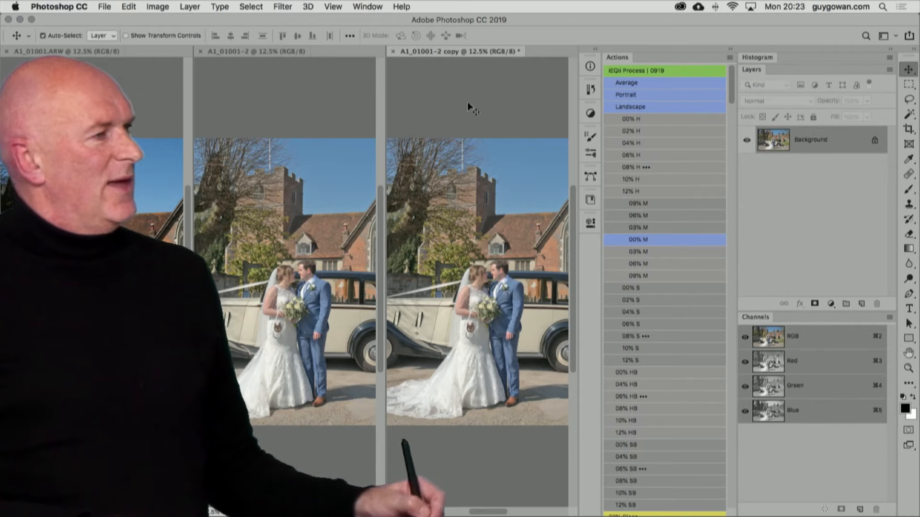
Run the iEQii Process | 0919 action on A1_01001-2 copy and view it beside the other two versions with the panels hidden.
{"action": "left_click", "coordinate": [641, 70]}
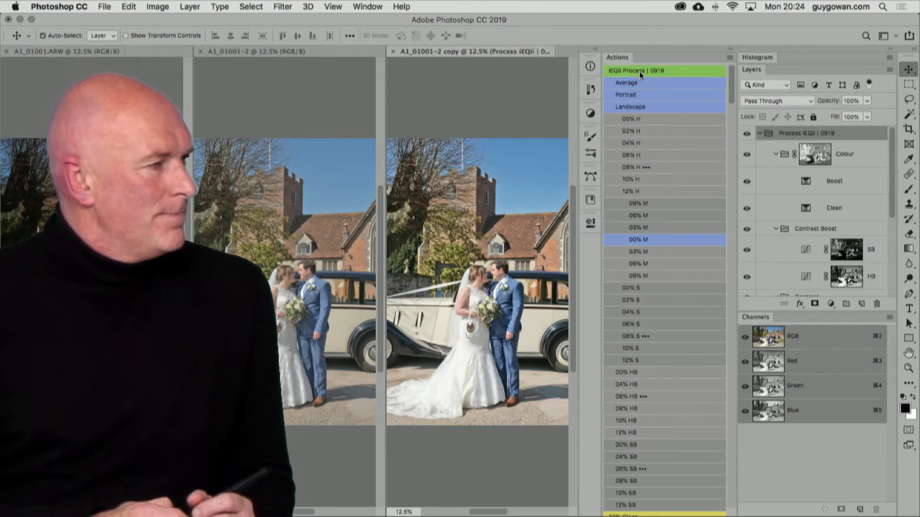
{"action": "key", "text": "Tab"}
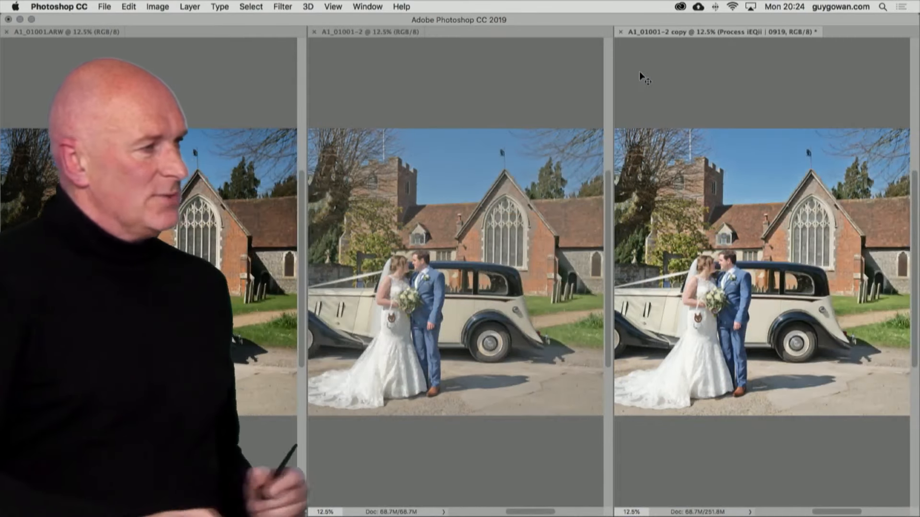
{"action": "left_click_drag", "start_coordinate": [678, 319], "coordinate": [776, 311]}
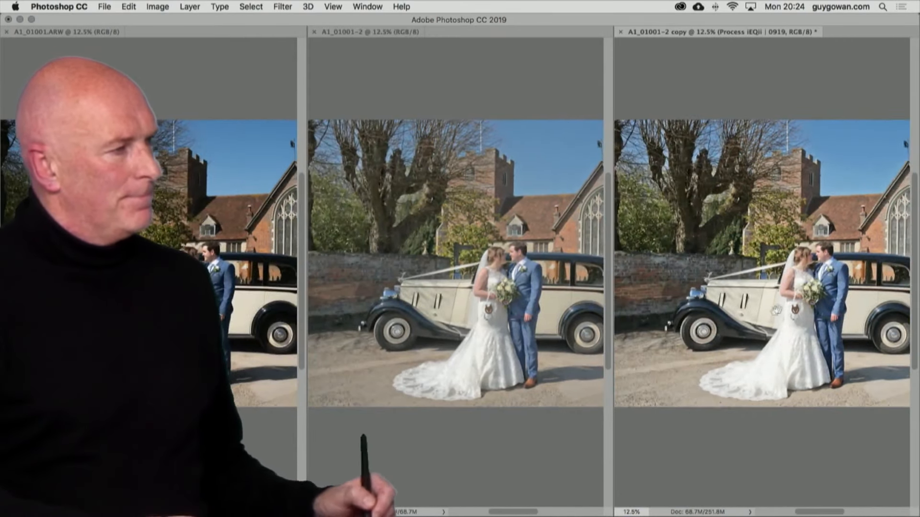
Examine the car's front wheel, the shaded wall and the gravel in all three versions at 50% and 200%, ending at 12.5%.
{"action": "left_click", "coordinate": [681, 352], "text": "shift+super"}
{"action": "left_click", "coordinate": [680, 353], "text": "shift+super"}
{"action": "left_click", "coordinate": [680, 353], "text": "shift+super"}
{"action": "left_click", "coordinate": [680, 353], "text": "shift+super"}
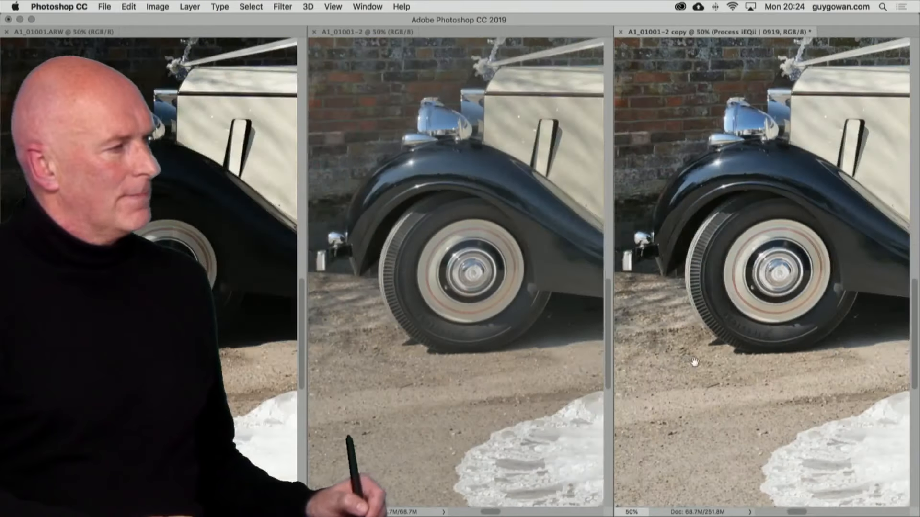
{"action": "left_click_drag", "start_coordinate": [694, 362], "coordinate": [768, 358]}
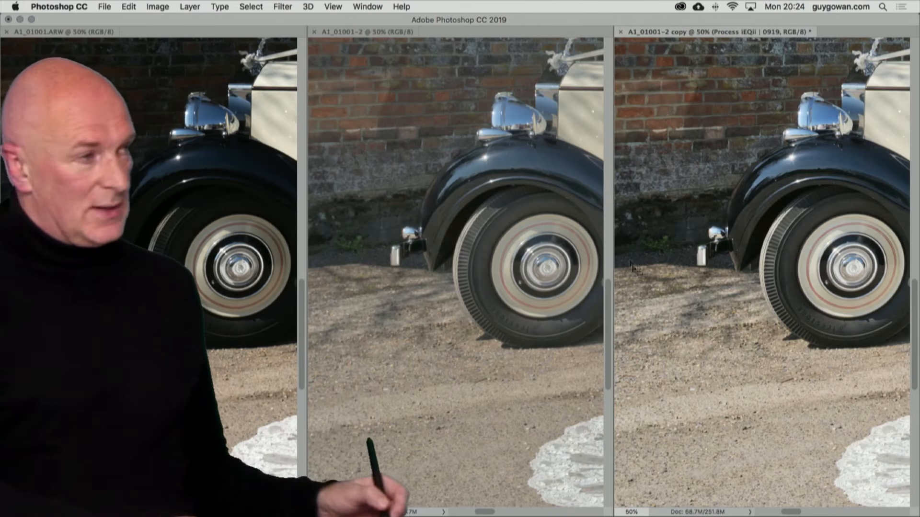
{"action": "left_click_drag", "start_coordinate": [744, 233], "coordinate": [663, 229]}
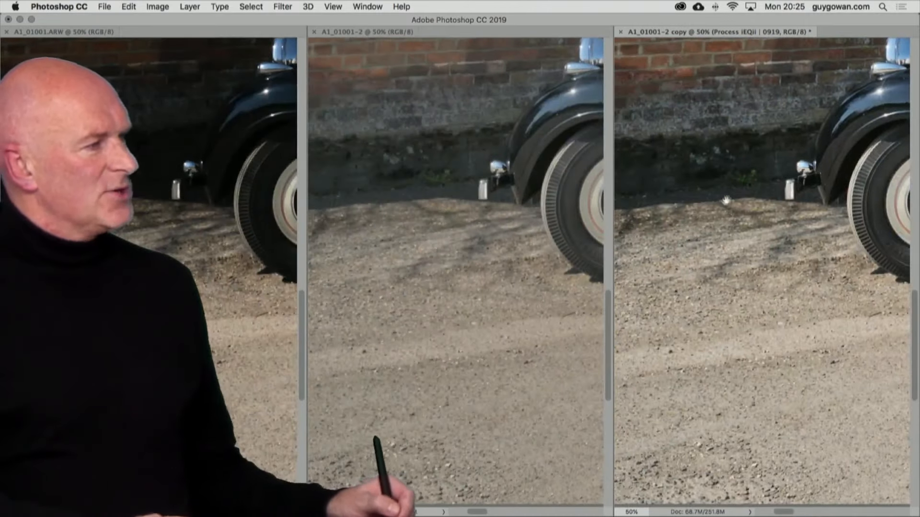
{"action": "left_click", "coordinate": [738, 179]}
{"action": "left_click", "coordinate": [739, 179]}
{"action": "left_click", "coordinate": [738, 179]}
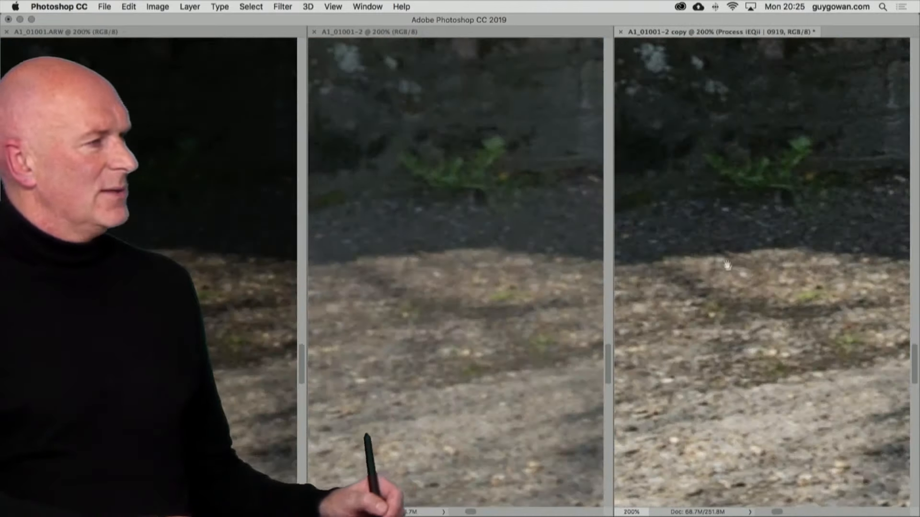
{"action": "left_click_drag", "start_coordinate": [725, 265], "coordinate": [724, 363]}
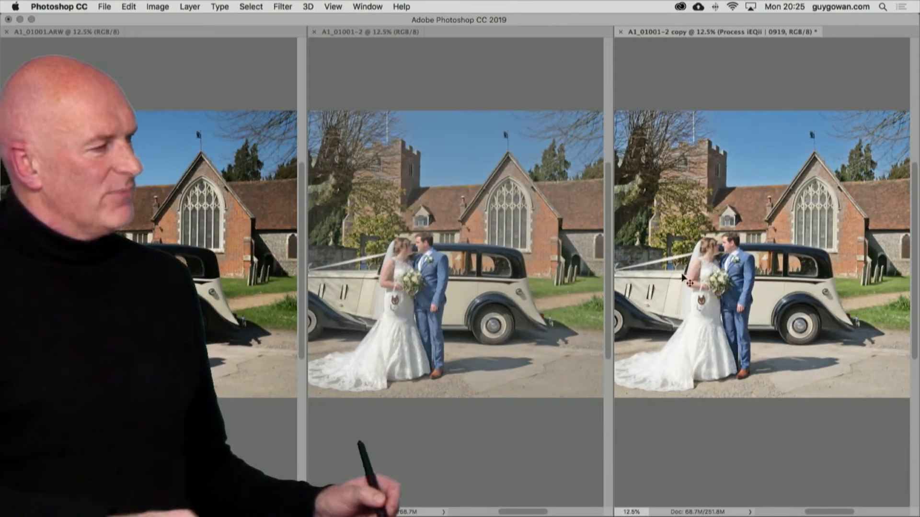
{"action": "key", "text": "Tab"}
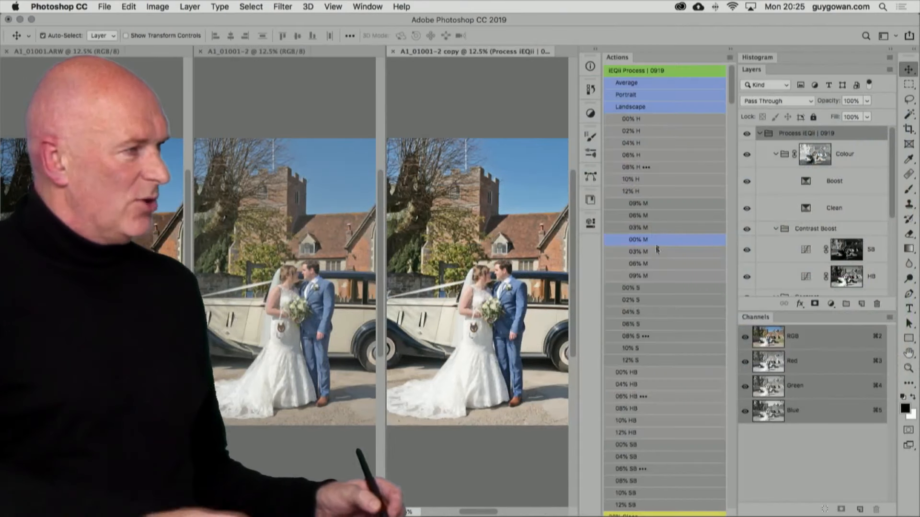
Close the A1_01001-2 version without saving and enlarge the layer list to show more of the iEQii layers.
{"action": "mouse_move", "coordinate": [731, 114]}
{"action": "left_mouse_down"}
{"action": "mouse_move", "coordinate": [732, 136]}
{"action": "mouse_move", "coordinate": [731, 96]}
{"action": "left_mouse_up"}
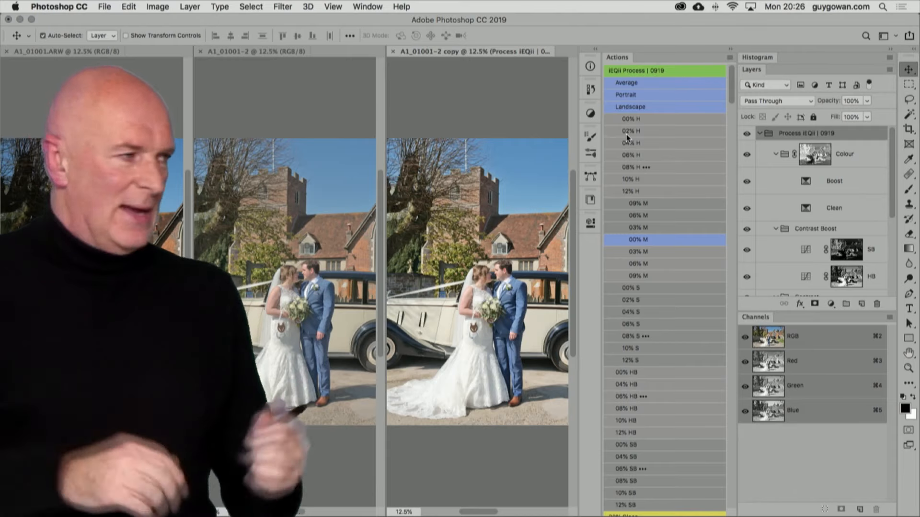
{"action": "left_click", "coordinate": [201, 51]}
{"action": "left_click", "coordinate": [421, 188]}
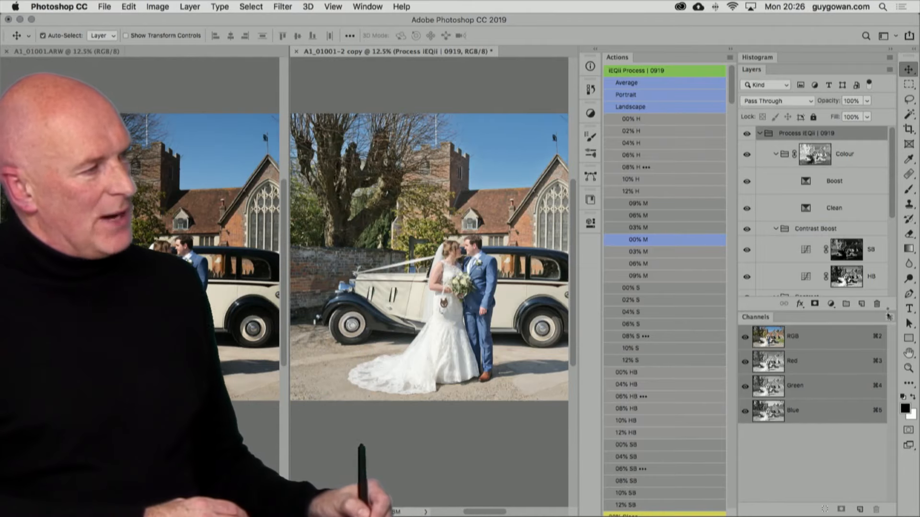
{"action": "left_click_drag", "start_coordinate": [887, 308], "coordinate": [888, 369]}
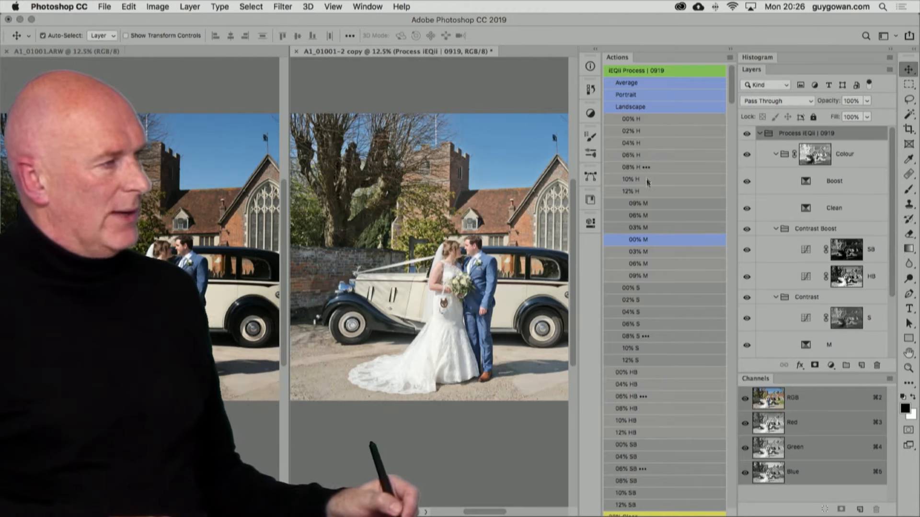
Adjust the contrast layers of the processed copy, trying 00%, 12% and 08% H, and apply 10% H, 03% M and 12% S.
{"action": "left_click", "coordinate": [642, 119]}
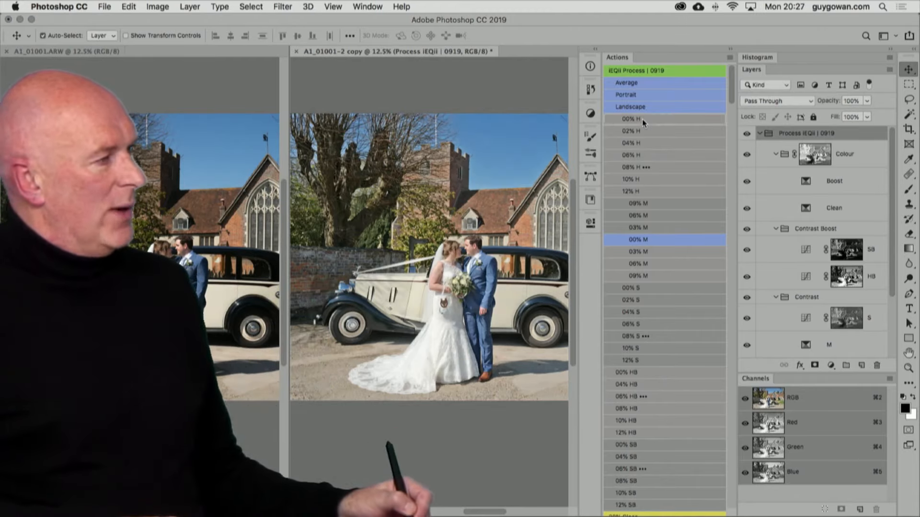
{"action": "left_click", "coordinate": [646, 191]}
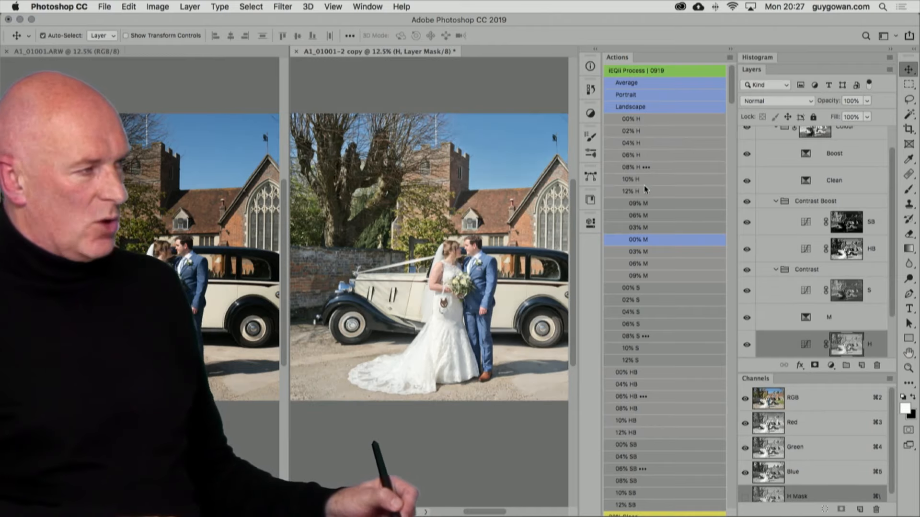
{"action": "left_click", "coordinate": [641, 170]}
{"action": "left_click", "coordinate": [639, 228]}
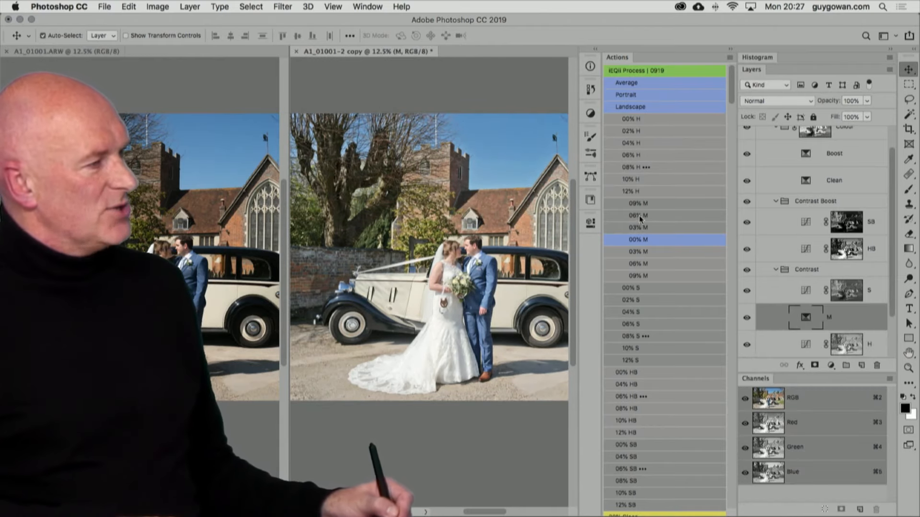
{"action": "left_click", "coordinate": [647, 180]}
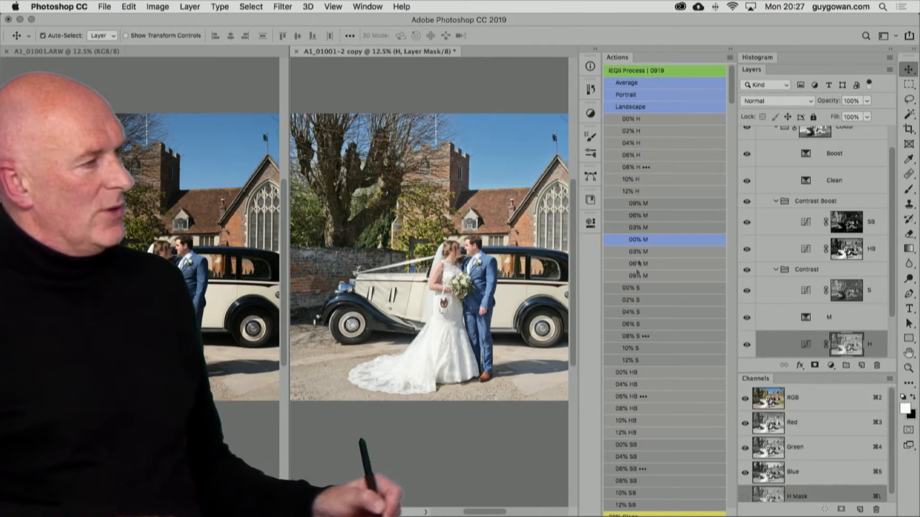
{"action": "left_click", "coordinate": [644, 359]}
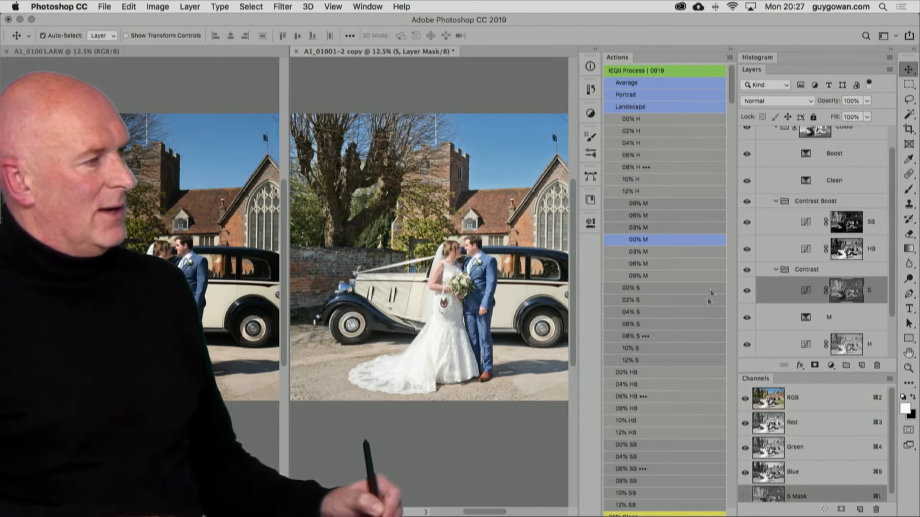
Apply the 60% Clean and 060% Boost colour actions to the processed copy, checking the couple at 25%.
{"action": "scroll", "coordinate": [644, 353], "scroll_direction": "down", "scroll_amount": 8}
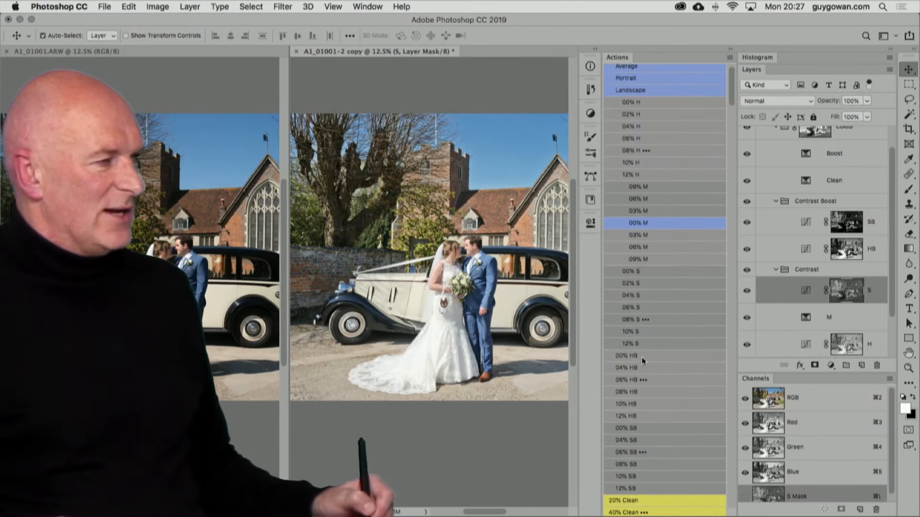
{"action": "left_click", "coordinate": [646, 388]}
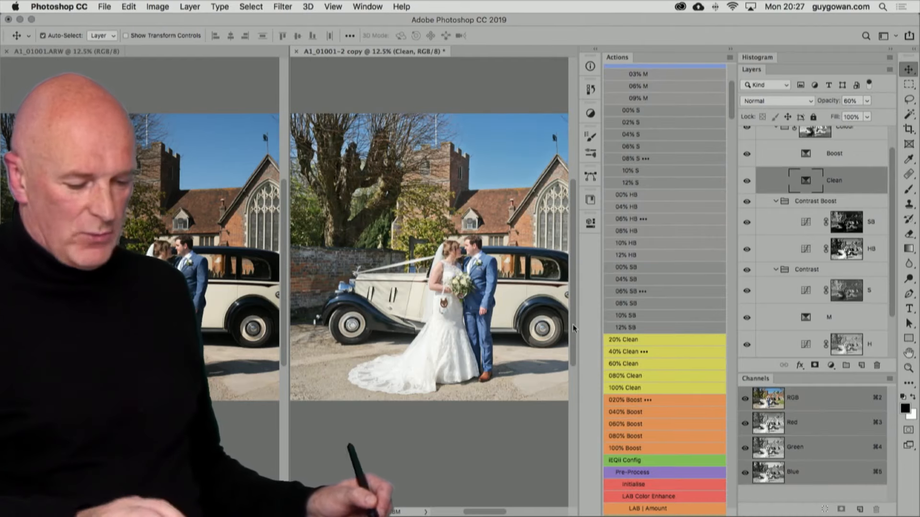
{"action": "left_click", "coordinate": [477, 271]}
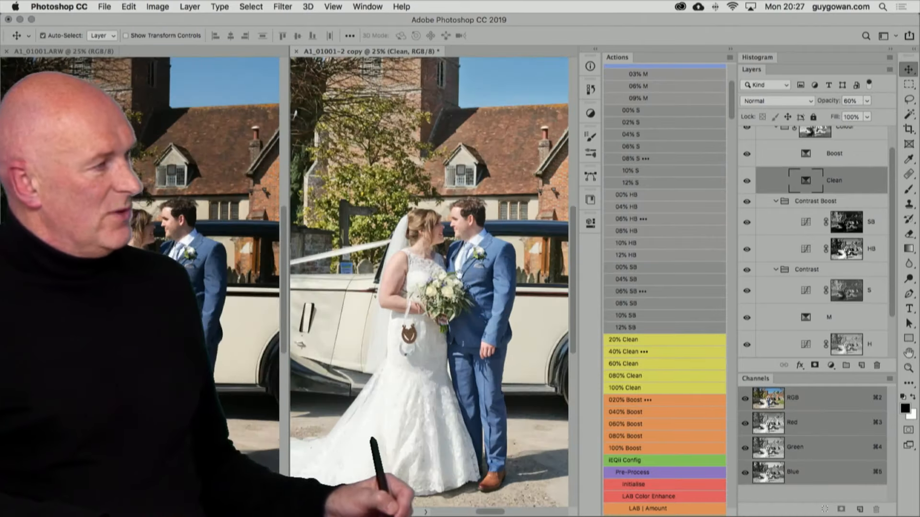
{"action": "left_click_drag", "start_coordinate": [459, 275], "coordinate": [471, 262]}
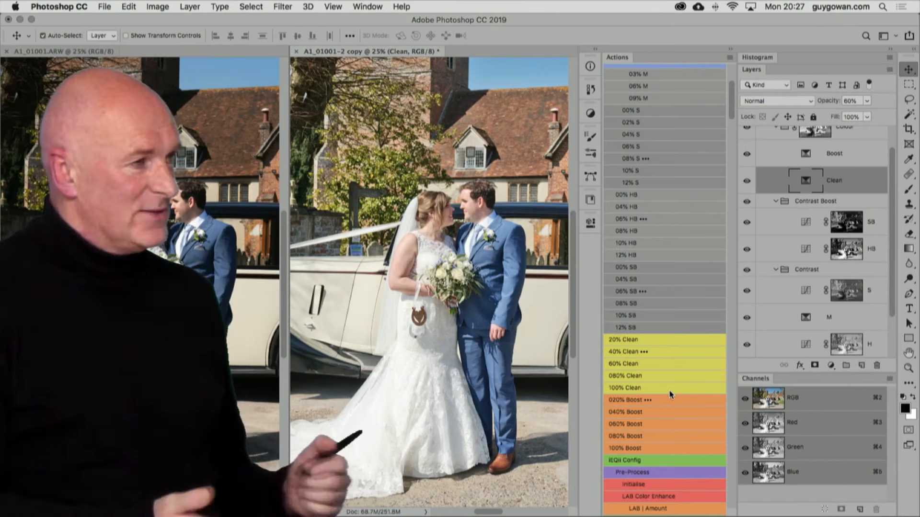
{"action": "left_click", "coordinate": [643, 426]}
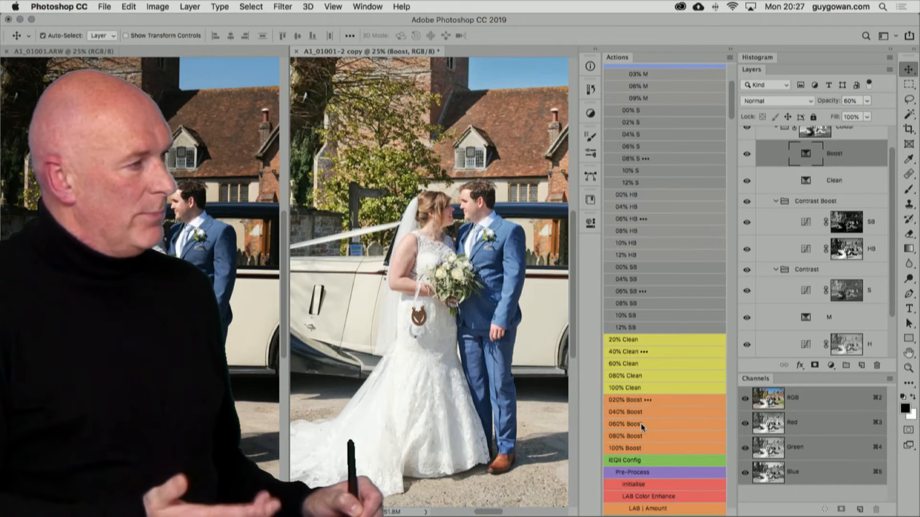
Compare the processed copy with A1_01001.ARW, first close up on the couple, then across the scene with the panels hidden.
{"action": "scroll", "coordinate": [716, 151], "scroll_direction": "down", "scroll_amount": 5}
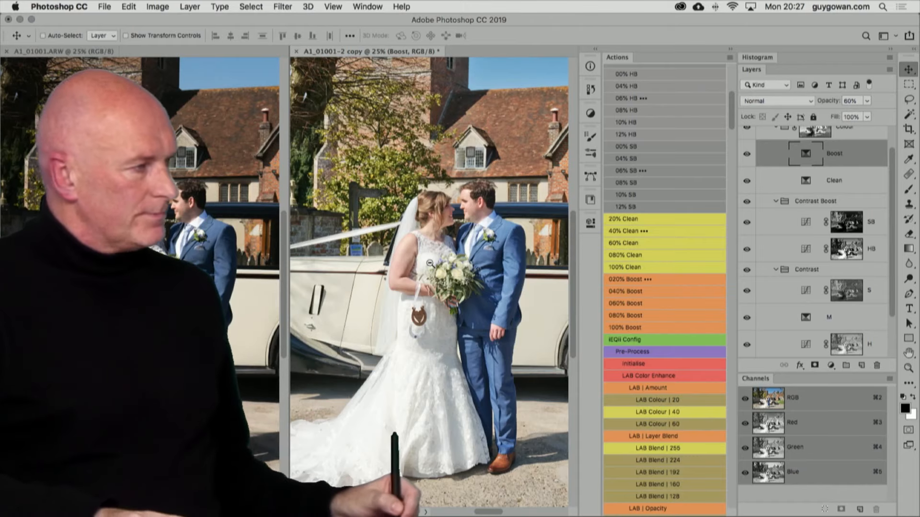
{"action": "key", "text": "super+minus"}
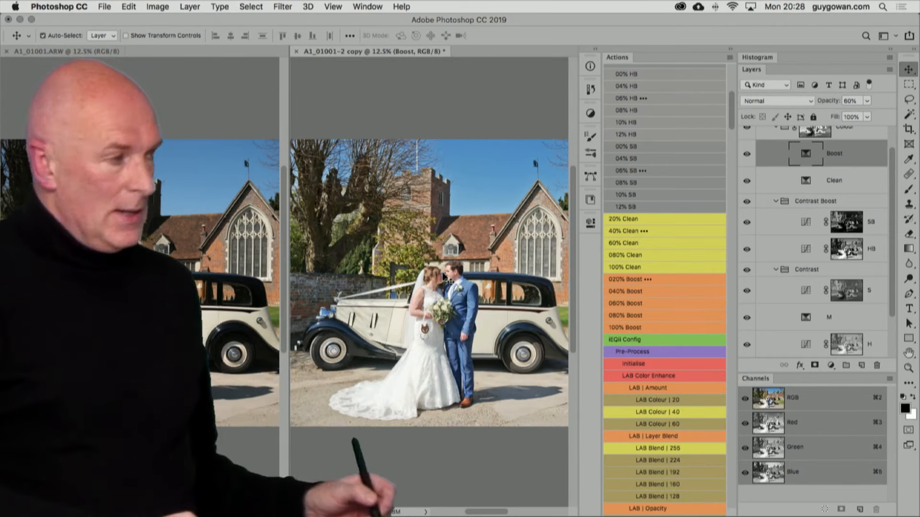
{"action": "left_click", "coordinate": [445, 291], "text": "shift+super"}
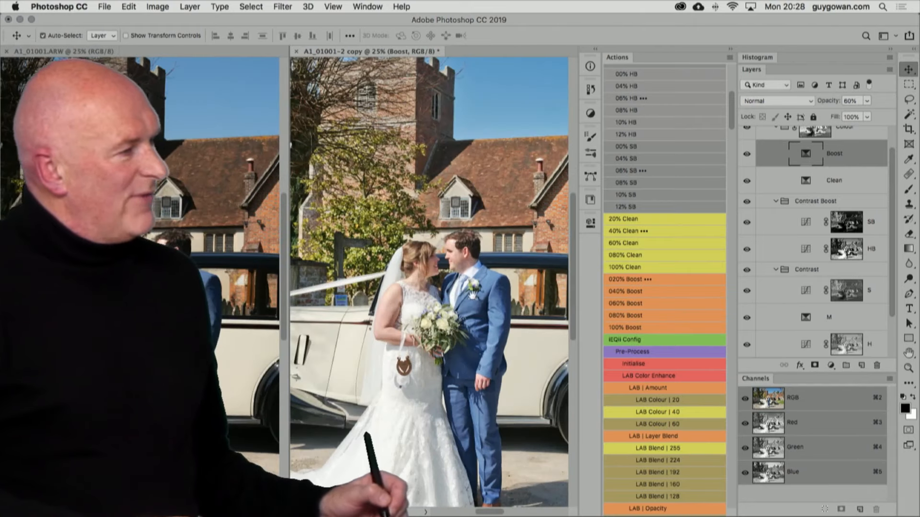
{"action": "left_click_drag", "start_coordinate": [453, 315], "coordinate": [473, 263]}
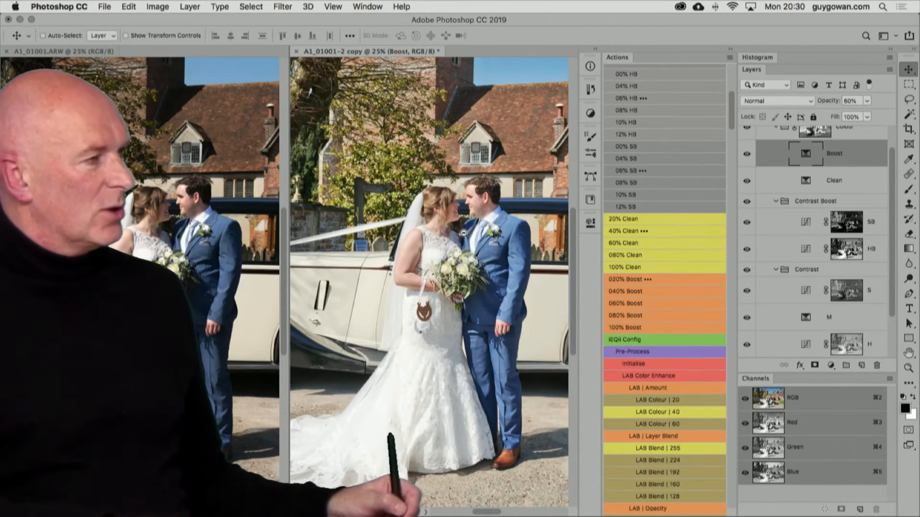
{"action": "left_click", "coordinate": [463, 232], "text": "alt+shift"}
{"action": "key", "text": "Tab"}
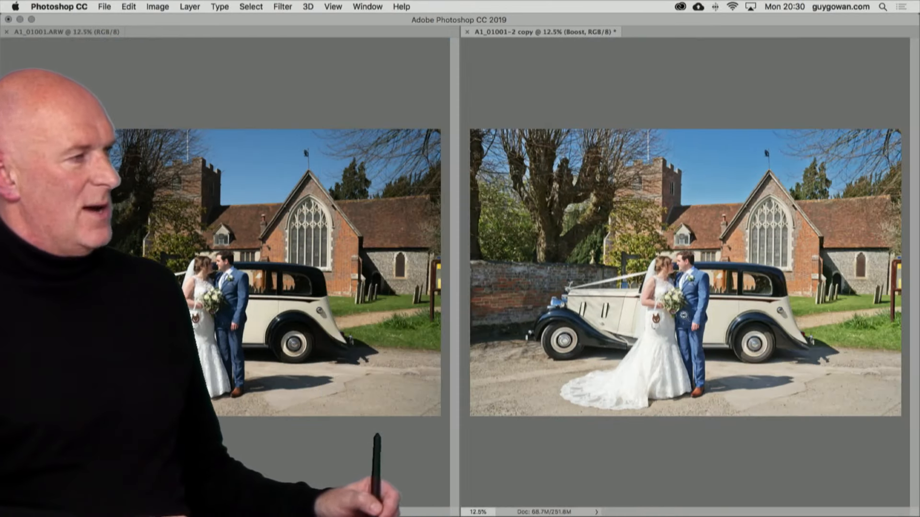
{"action": "left_click", "coordinate": [680, 315], "text": "shift"}
{"action": "left_click_drag", "start_coordinate": [668, 341], "coordinate": [733, 357]}
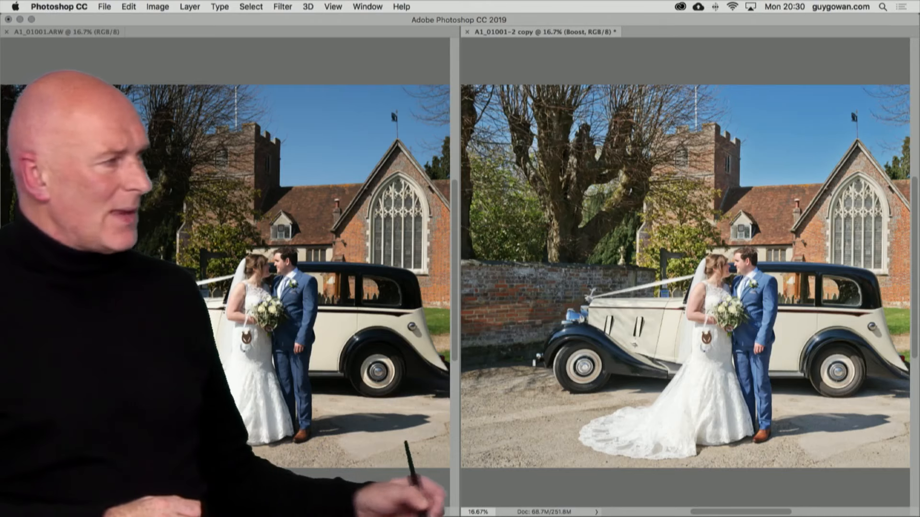
Close A1_01001-2 copy and A1_01001.ARW without saving either document.
{"action": "left_click", "coordinate": [467, 31]}
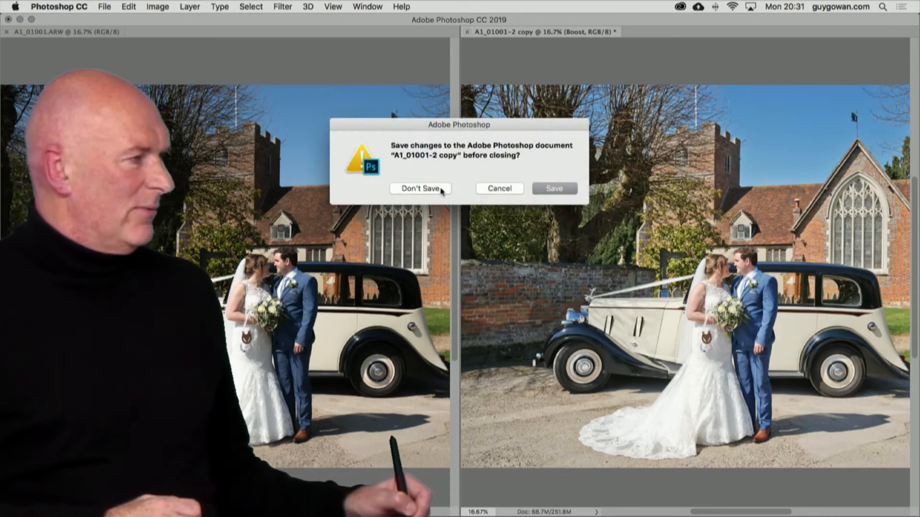
{"action": "left_click", "coordinate": [437, 189]}
{"action": "key", "text": "super+w"}
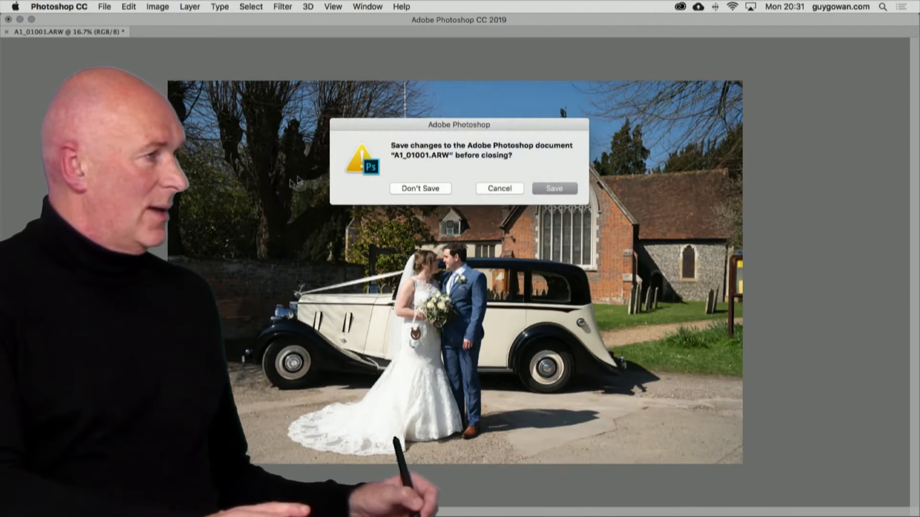
{"action": "left_click", "coordinate": [413, 189]}
Switch to Adobe Bridge and open the clock tower photo DSC01838.ARW in Camera Raw.
{"action": "key", "text": "super+Tab"}
{"action": "key", "text": "super+Tab"}
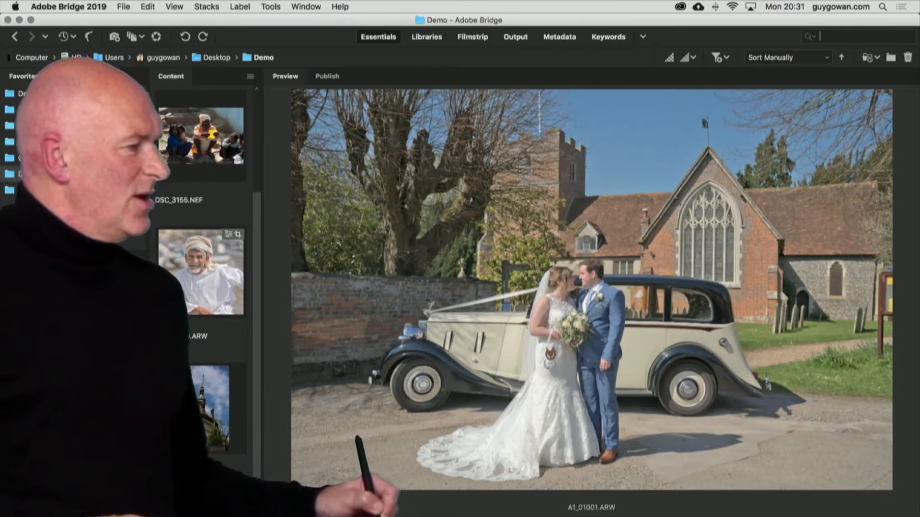
{"action": "left_click", "coordinate": [214, 418]}
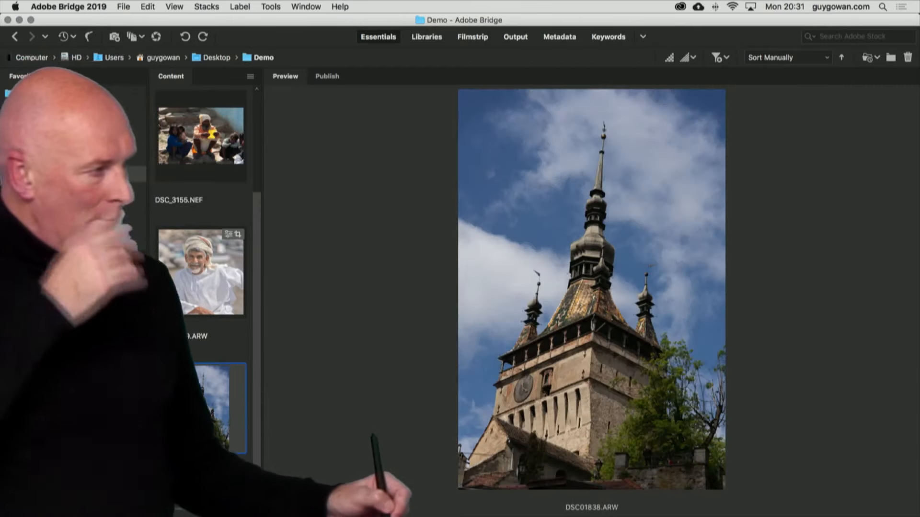
{"action": "double_click", "coordinate": [214, 418]}
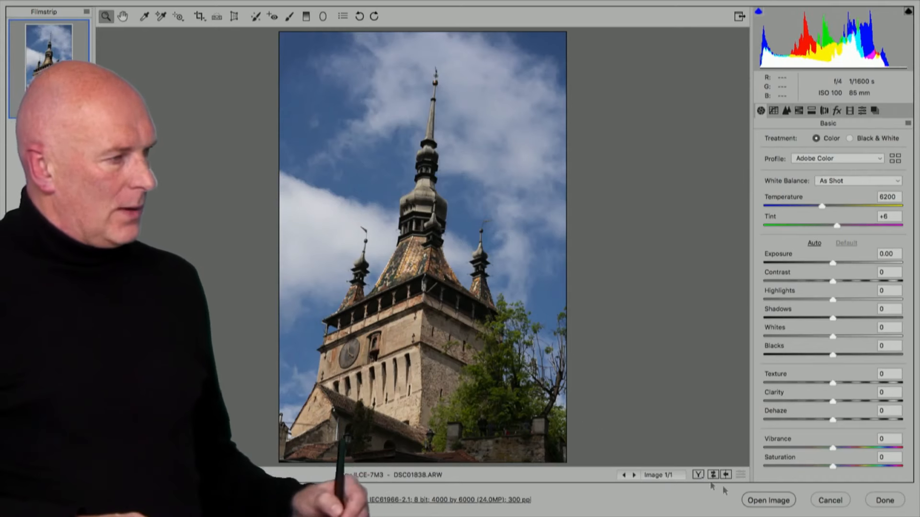
Open the unadjusted DSC01838.ARW in Photoshop, and switch to Adobe Bridge to bring the same photo back into Camera Raw.
{"action": "left_click", "coordinate": [770, 501]}
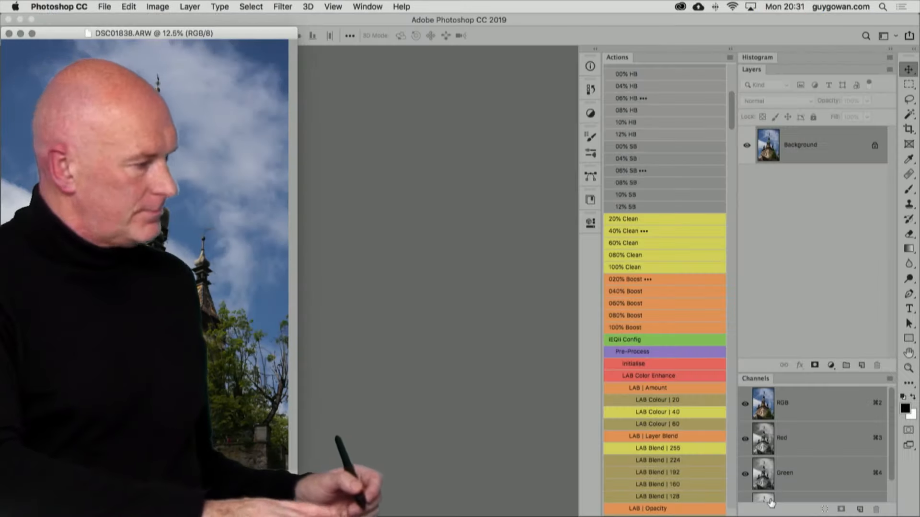
{"action": "key", "text": "super+Tab"}
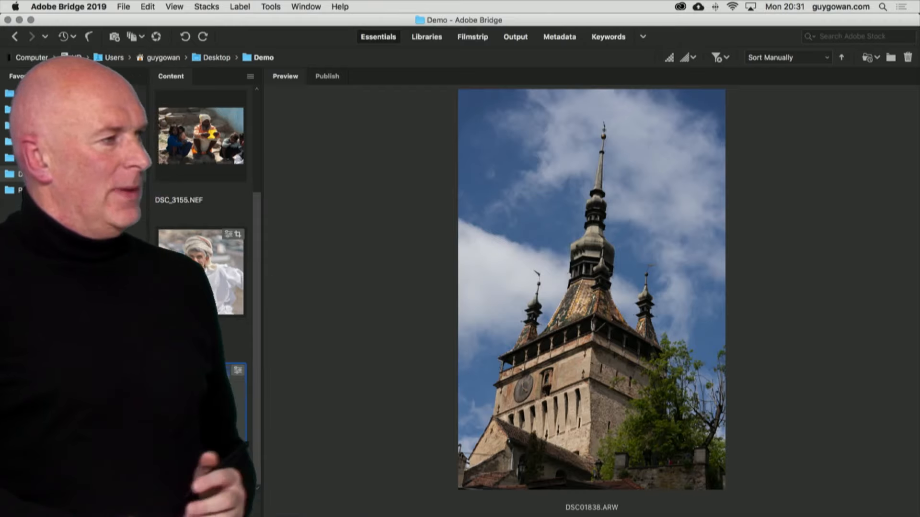
{"action": "double_click", "coordinate": [201, 408]}
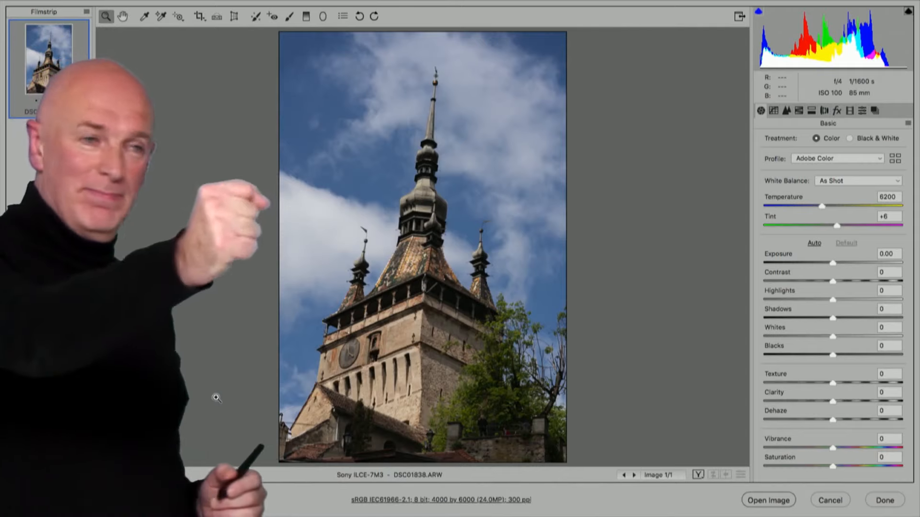
Apply the Default preset from Favorites to the clock tower photo, and reset its Camera Raw settings.
{"action": "left_click", "coordinate": [862, 111]}
{"action": "left_click", "coordinate": [788, 152]}
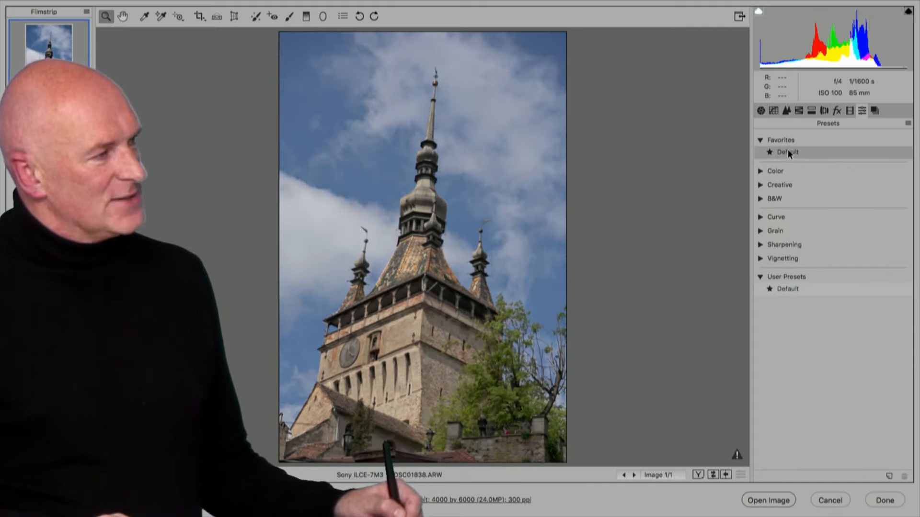
{"action": "left_click", "coordinate": [790, 154]}
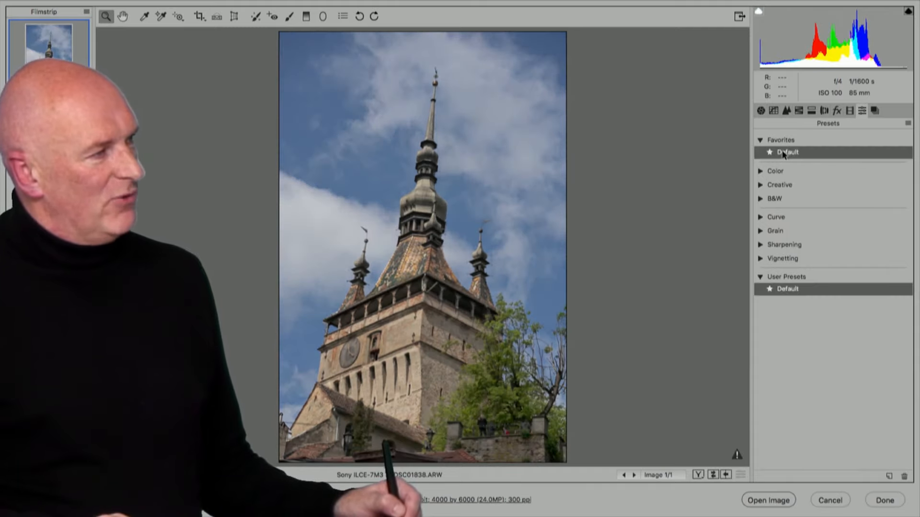
{"action": "left_click", "coordinate": [909, 126]}
{"action": "left_click", "coordinate": [843, 148]}
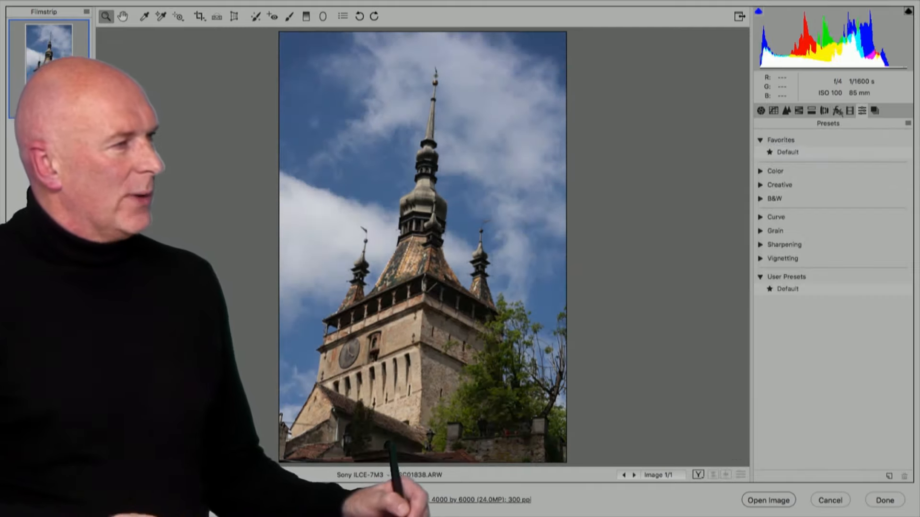
Set the calibration process to Version 2 and turn off the lens profile corrections.
{"action": "left_click", "coordinate": [850, 111]}
{"action": "left_click", "coordinate": [803, 141]}
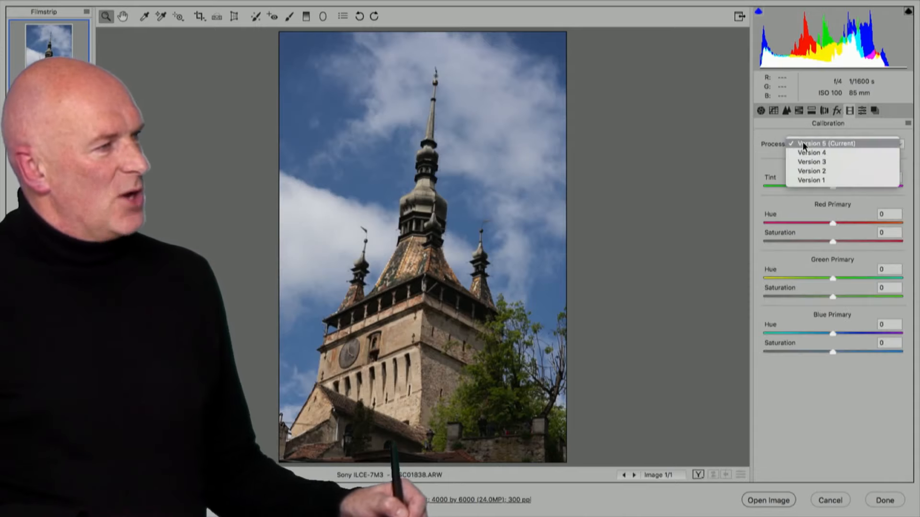
{"action": "left_click", "coordinate": [793, 171]}
{"action": "left_click", "coordinate": [824, 111]}
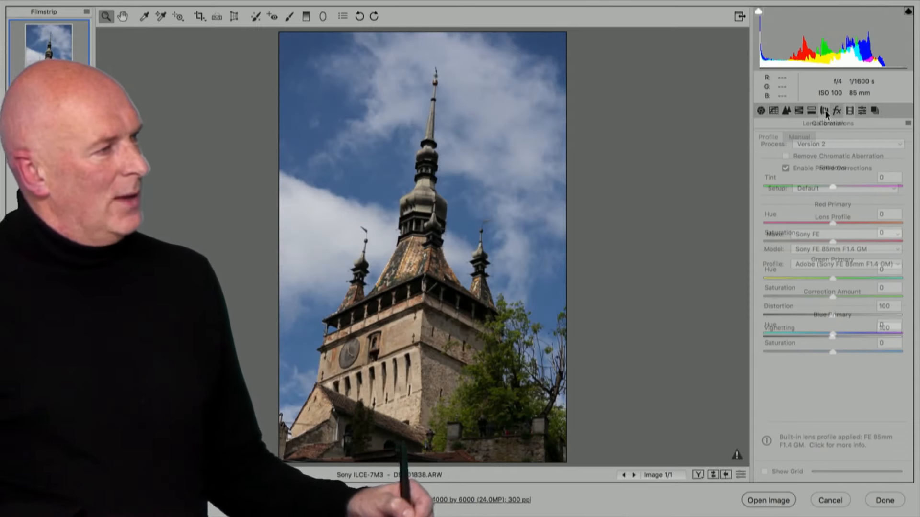
{"action": "left_click", "coordinate": [808, 169]}
Set the sharpening amount to 0, the radius to 0.5 and the detail to 0.
{"action": "left_click", "coordinate": [786, 110]}
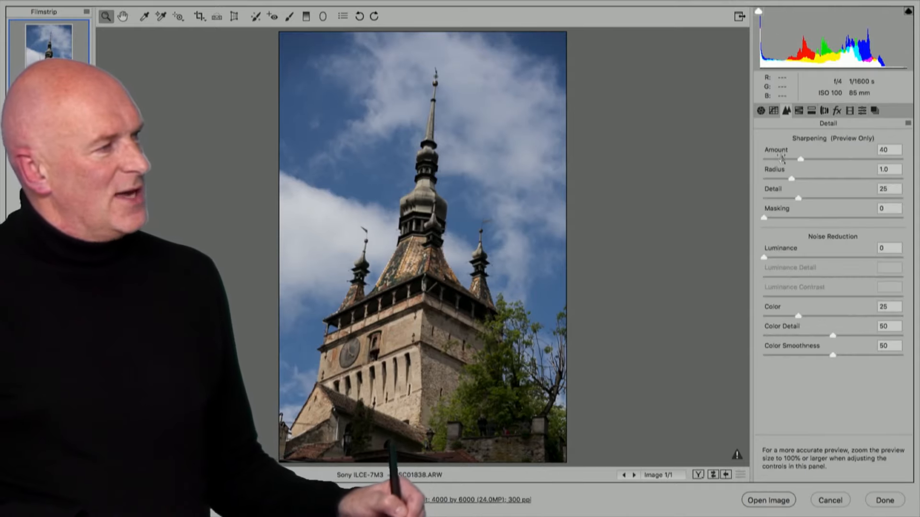
{"action": "left_click_drag", "start_coordinate": [778, 151], "coordinate": [715, 153]}
{"action": "left_click_drag", "start_coordinate": [771, 172], "coordinate": [714, 182]}
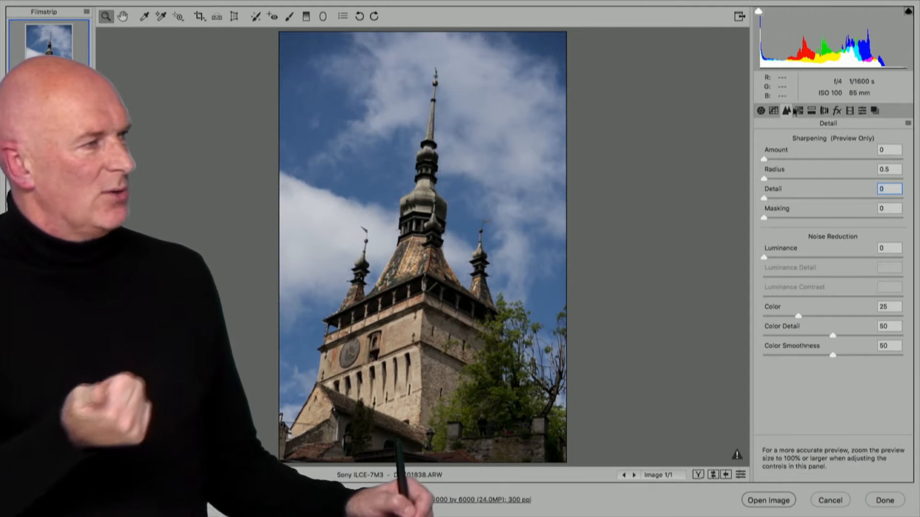
Set the point tone curve to Linear and check the parametric curve settings.
{"action": "left_click", "coordinate": [776, 111]}
{"action": "left_click", "coordinate": [794, 159]}
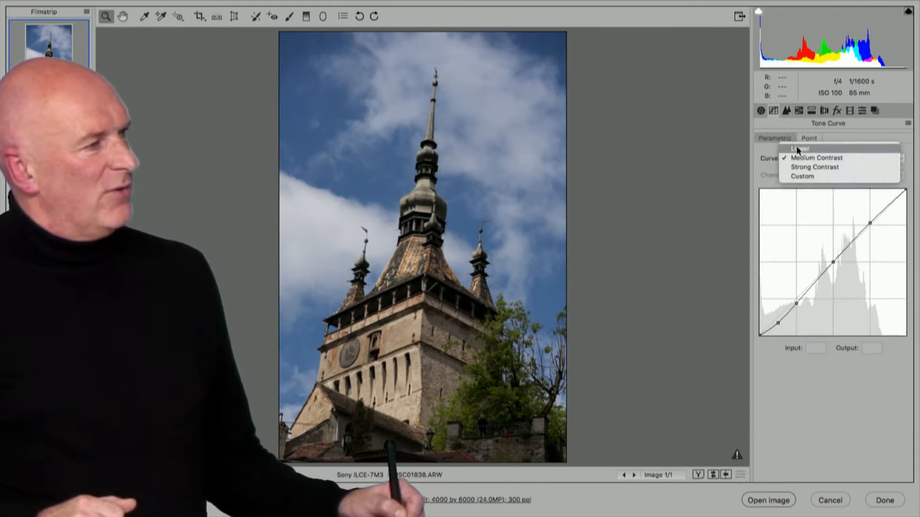
{"action": "left_click", "coordinate": [797, 149]}
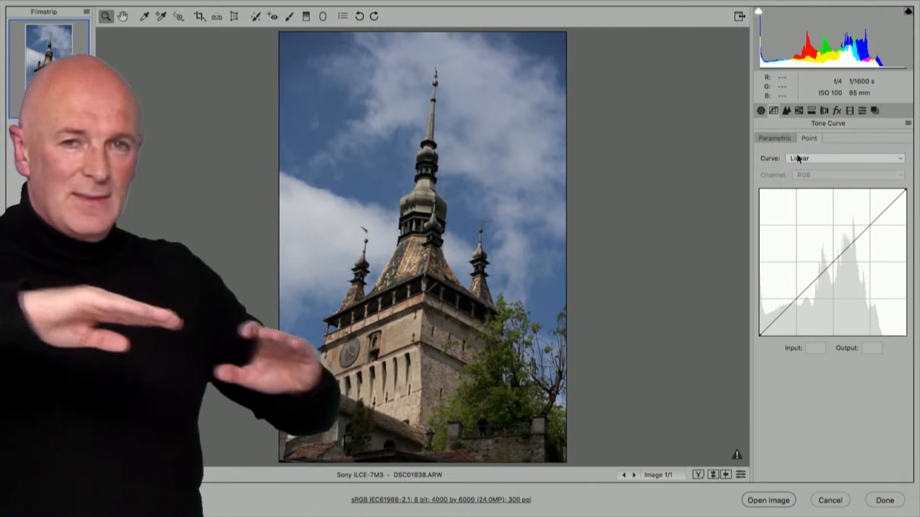
{"action": "left_click", "coordinate": [781, 138]}
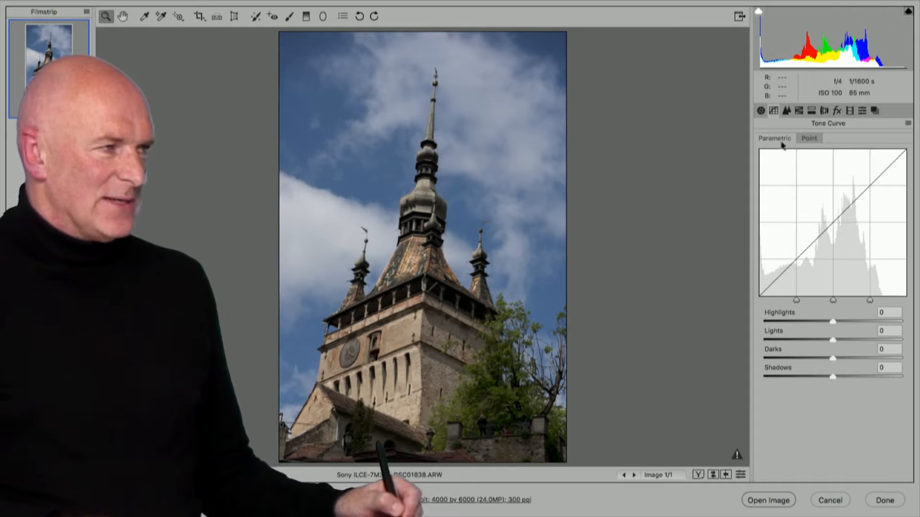
{"action": "left_click", "coordinate": [810, 138]}
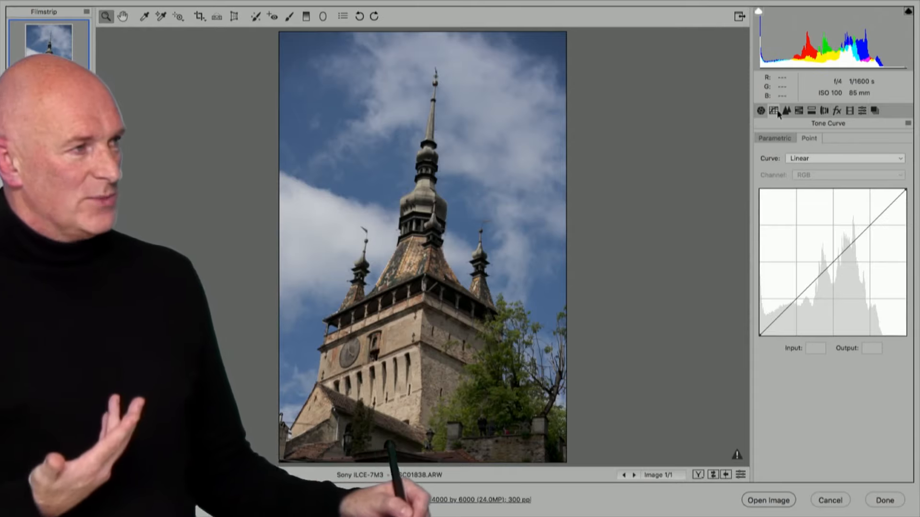
Raise the clock tower photo's Exposure to +0.50 in the basic adjustments.
{"action": "left_click", "coordinate": [761, 111]}
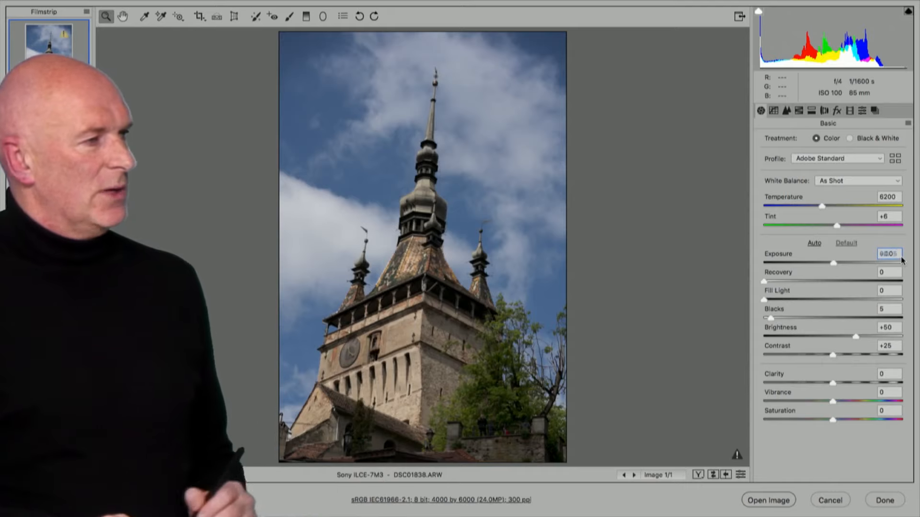
{"action": "key", "text": "Up"}
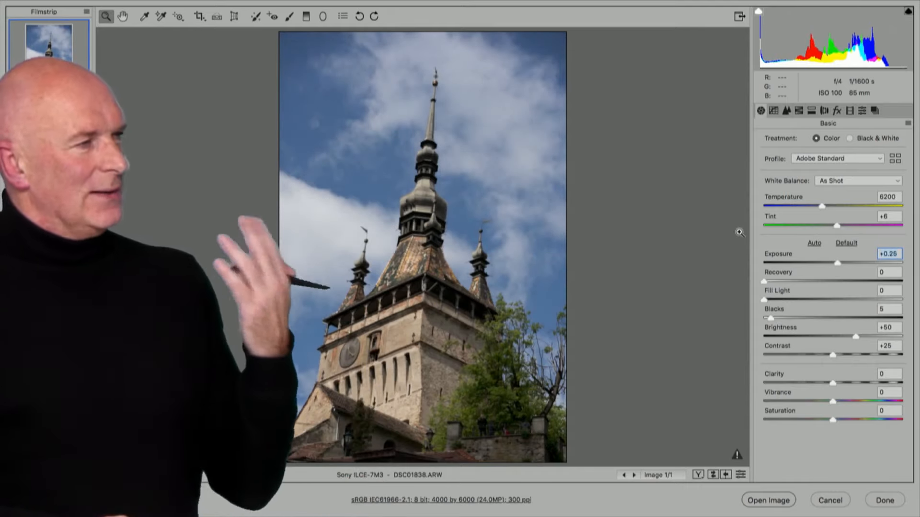
{"action": "key", "text": "Up"}
{"action": "key", "text": "Up"}
{"action": "key", "text": "Up"}
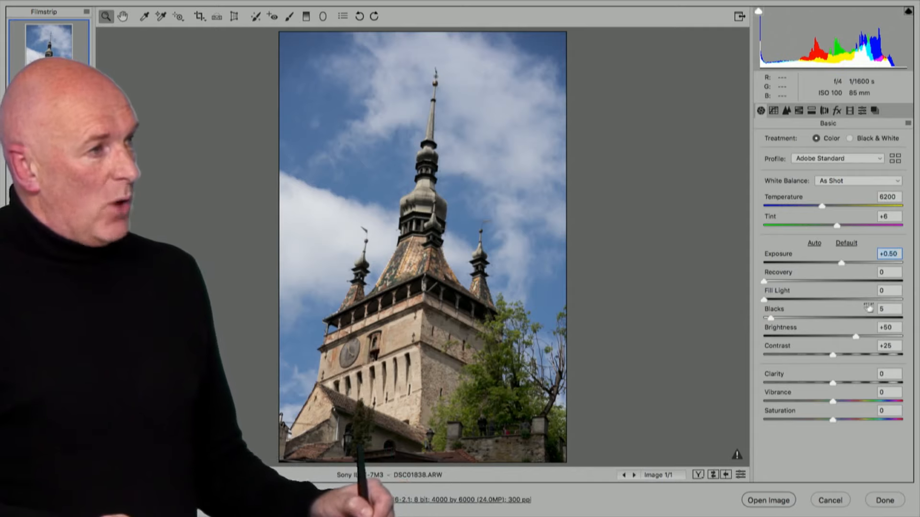
Set Fill Light to 40 and Blacks to 8, and raise Fill Light further to 60.
{"action": "left_click", "coordinate": [889, 290]}
{"action": "type", "text": "30"}
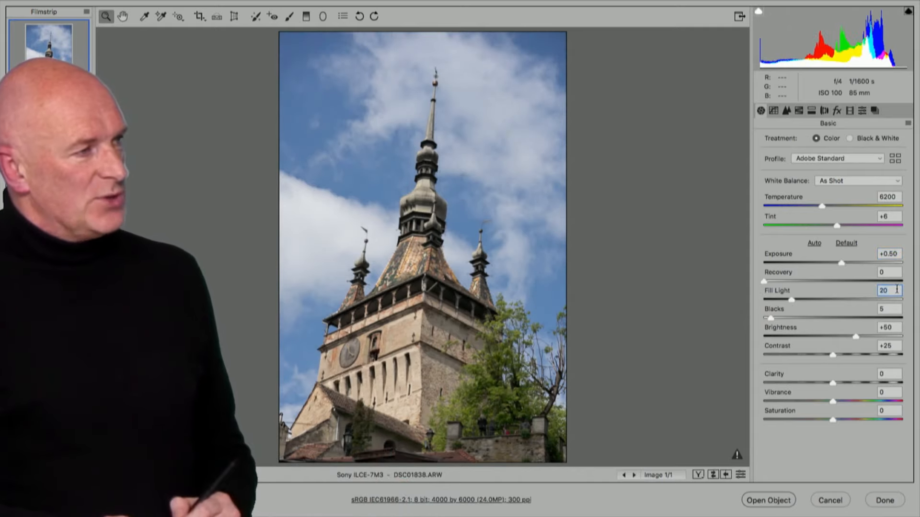
{"action": "key", "text": "shift+Up"}
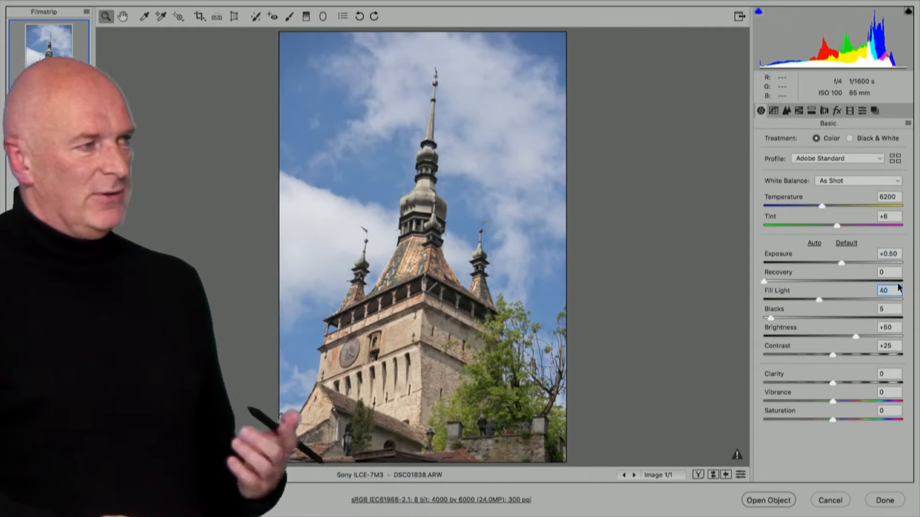
{"action": "left_click", "coordinate": [897, 309]}
{"action": "type", "text": "8"}
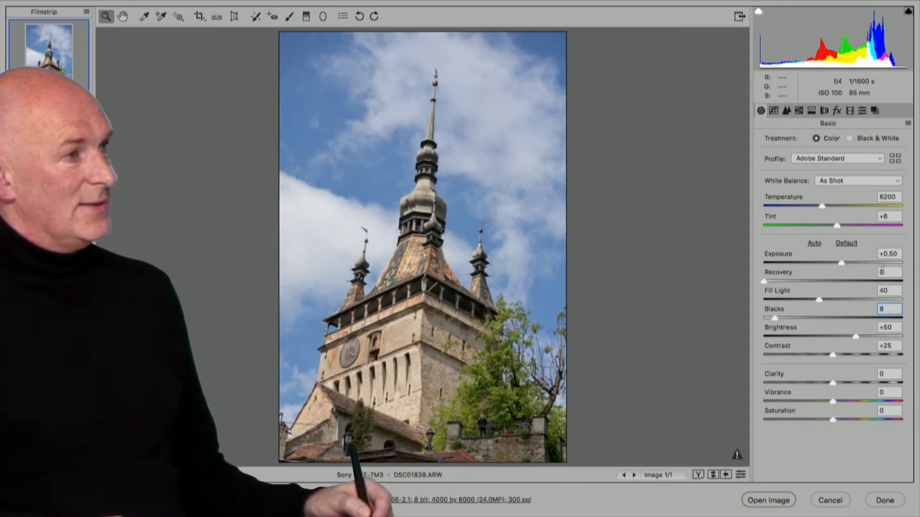
{"action": "left_click", "coordinate": [896, 290]}
{"action": "type", "text": "60"}
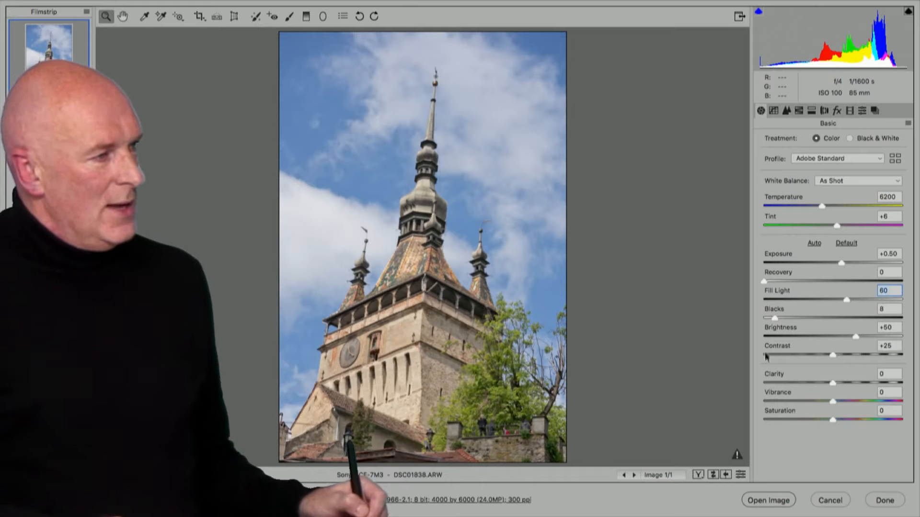
Set Contrast to 0 and raise Fill Light to 70.
{"action": "left_click", "coordinate": [893, 347]}
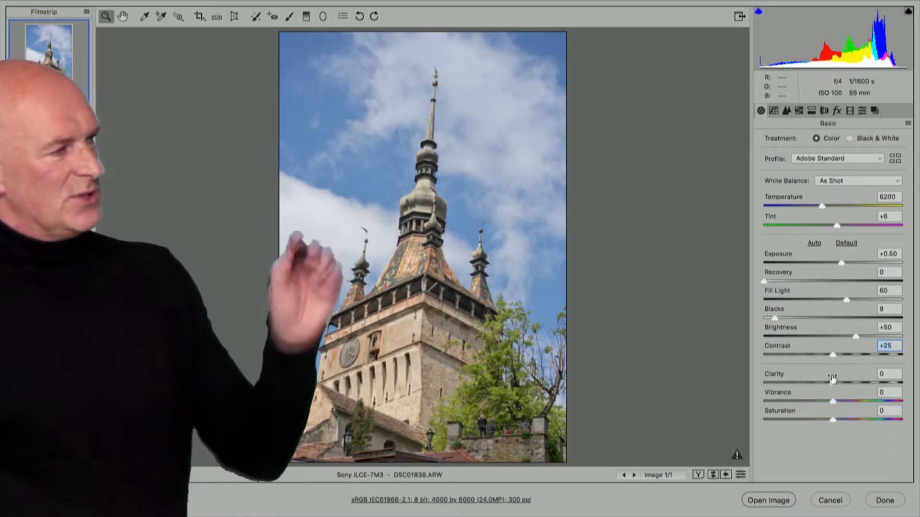
{"action": "type", "text": "0"}
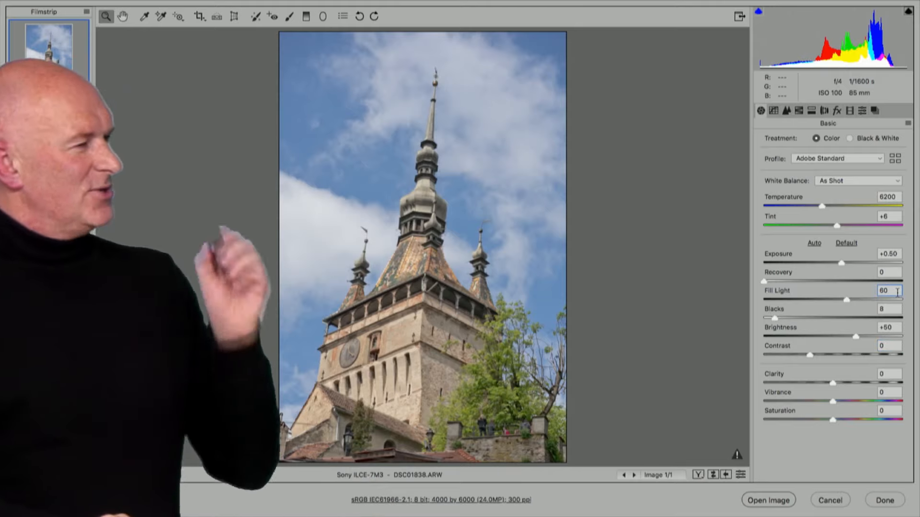
{"action": "key", "text": "shift"}
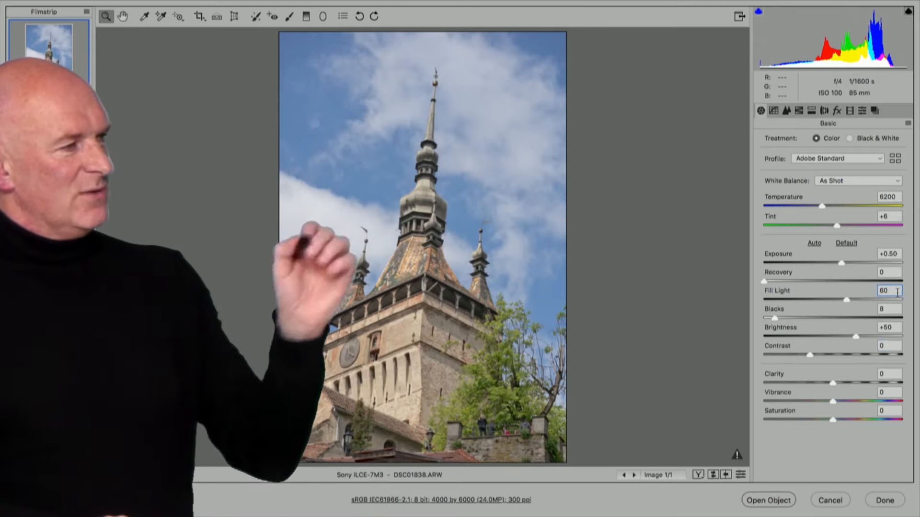
{"action": "key", "text": "shift+Up"}
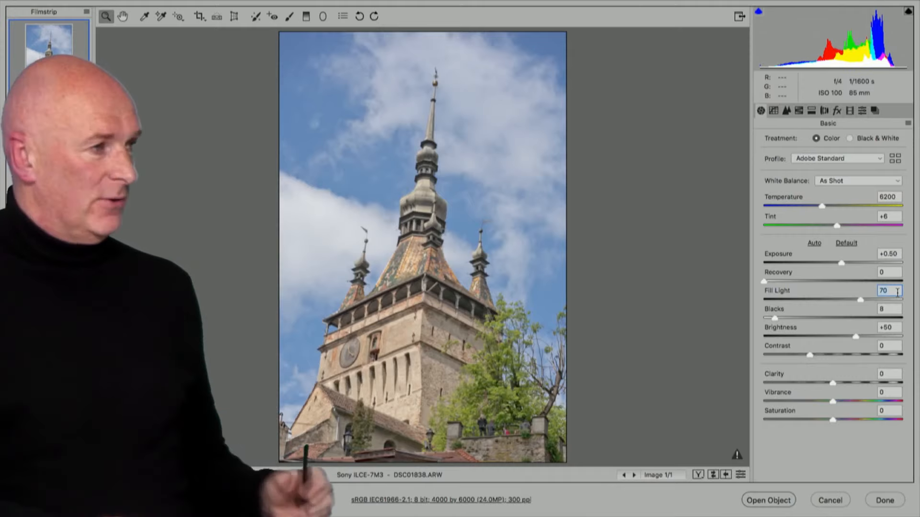
Open the adjusted raw photo as a copy in Photoshop and run the iEQii Process | 0919 action on it.
{"action": "key", "text": "Return"}
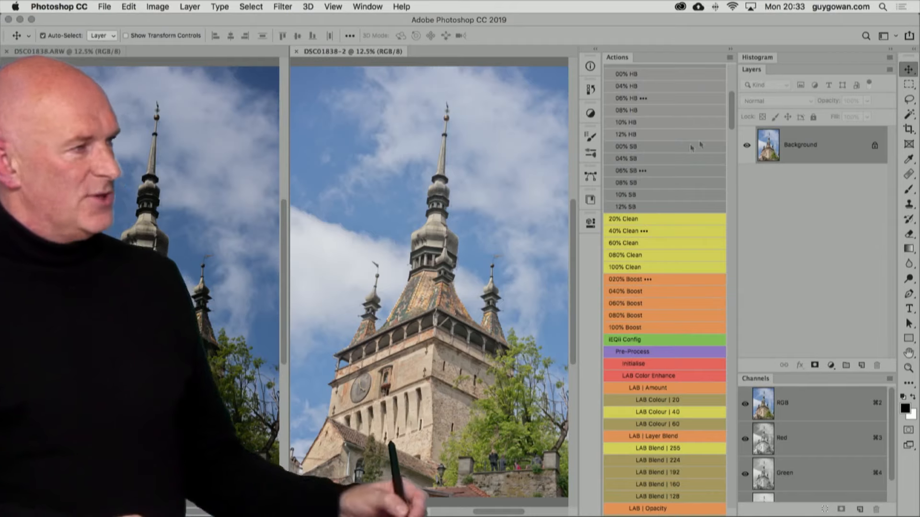
{"action": "scroll", "coordinate": [652, 115], "scroll_direction": "up", "scroll_amount": 6}
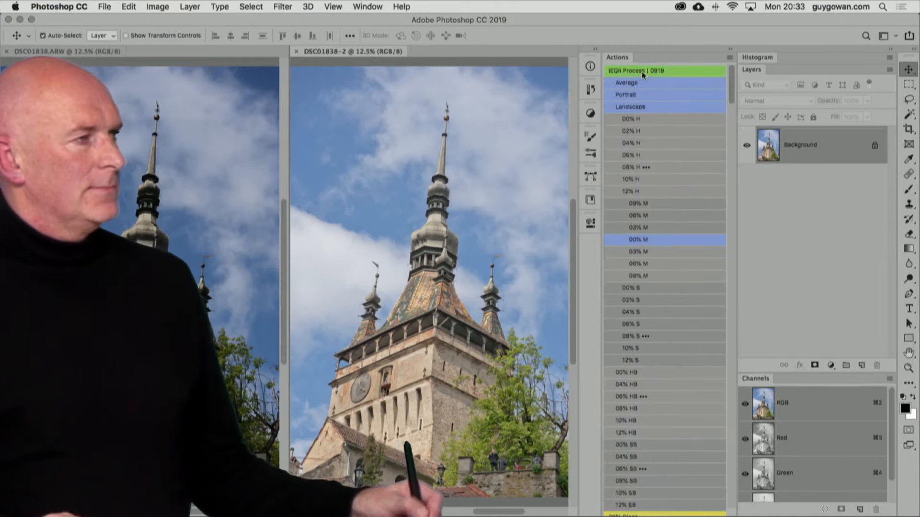
{"action": "left_click", "coordinate": [648, 70]}
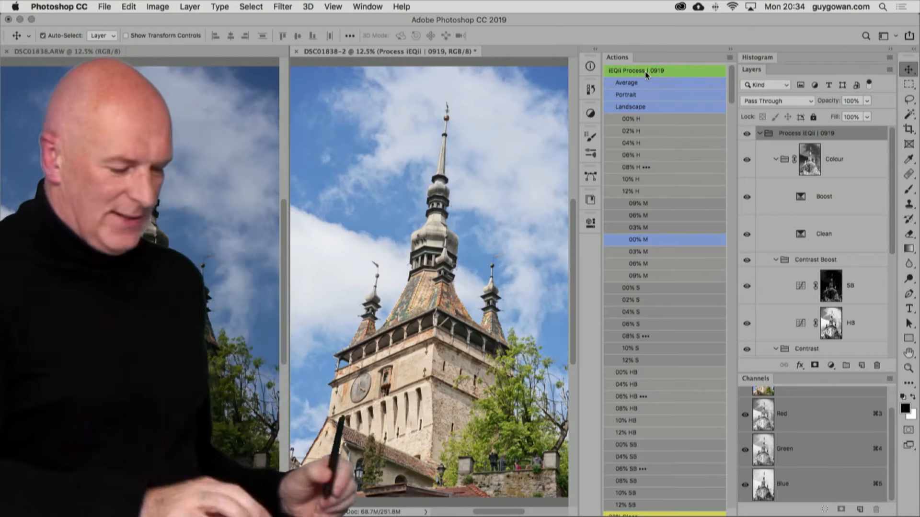
Close DSC01838-2 without saving and return to DSC01838.ARW in Camera Raw.
{"action": "key", "text": "super+w"}
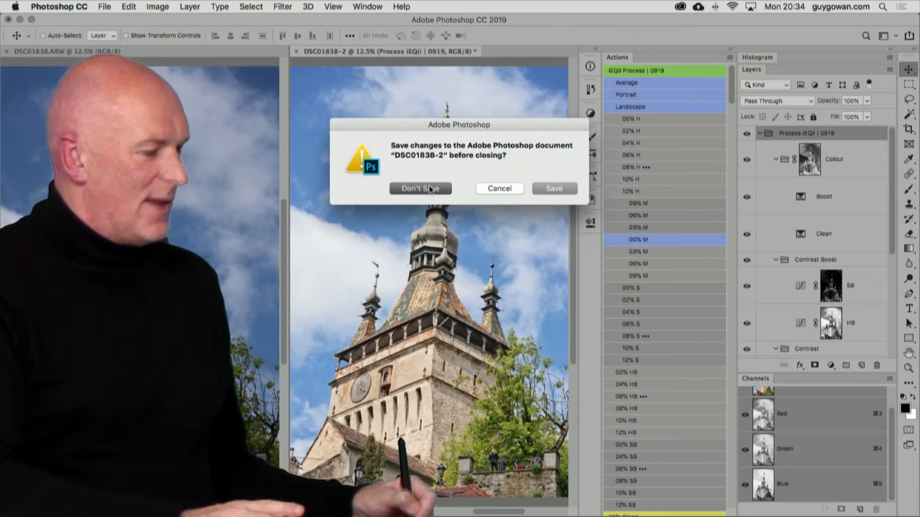
{"action": "left_click", "coordinate": [429, 188]}
{"action": "key", "text": "super+Tab"}
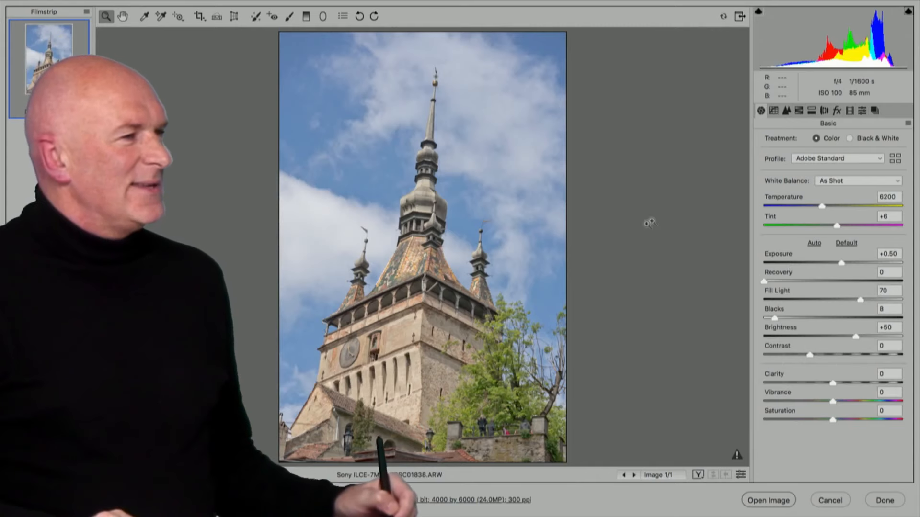
Lower the Exposure to +0.25 and the Fill Light to 60.
{"action": "key", "text": "Down"}
{"action": "key", "text": "Down"}
{"action": "key", "text": "Down"}
{"action": "key", "text": "Down"}
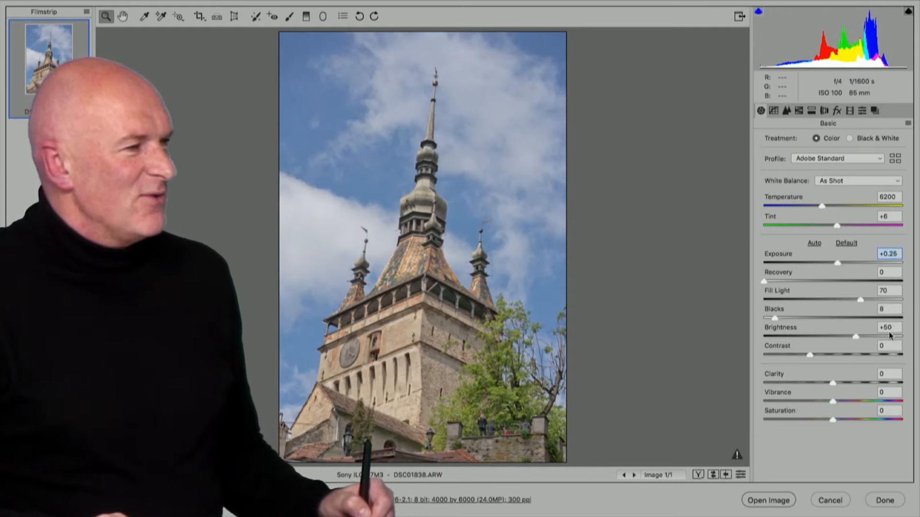
{"action": "key", "text": "shift+Down"}
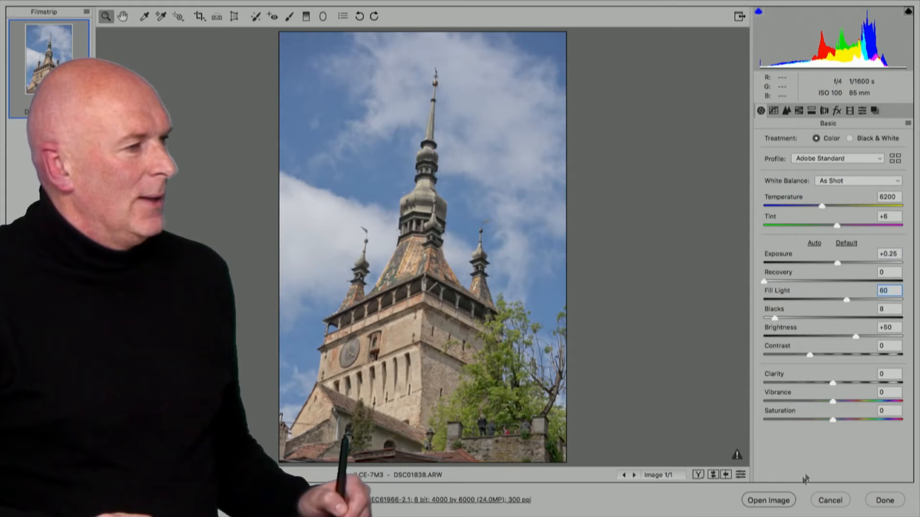
Open the toned-down version in Photoshop as a new copy and process it with the iEQii Process | 0919 action.
{"action": "left_click", "coordinate": [769, 500]}
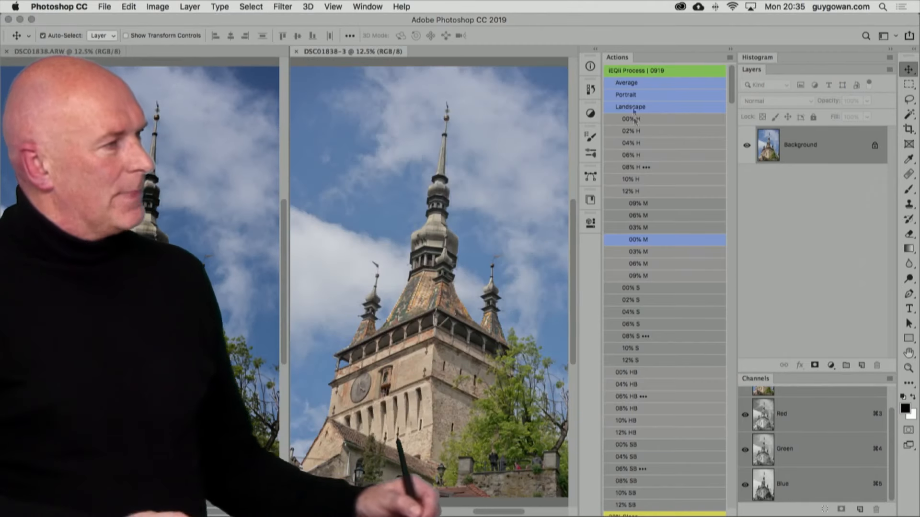
{"action": "left_click", "coordinate": [638, 71]}
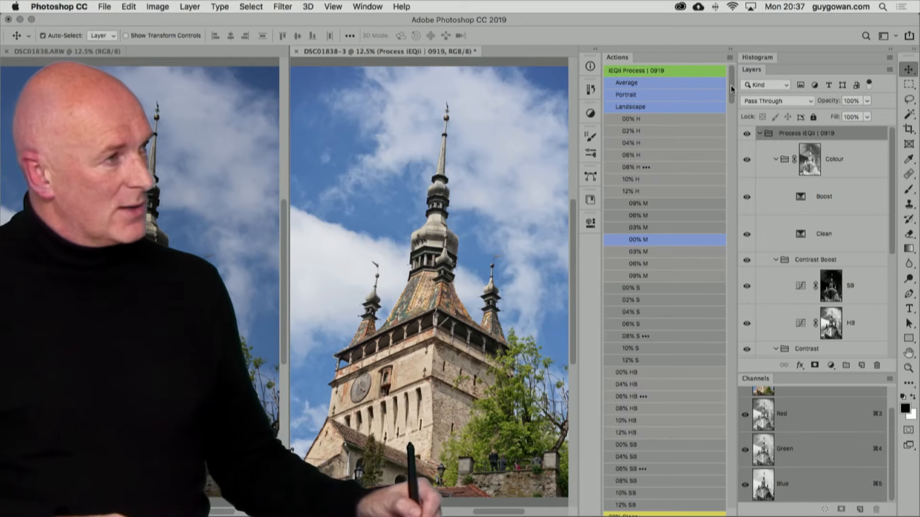
{"action": "left_click_drag", "start_coordinate": [731, 86], "coordinate": [720, 59]}
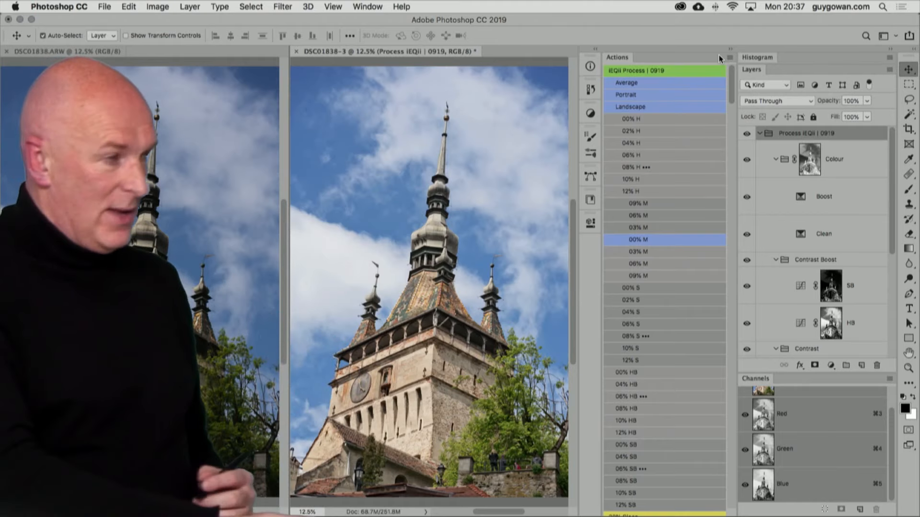
Hide the panels and compare the people and trees above the stone wall in the original and processed photos up to 100%.
{"action": "key", "text": "Tab"}
{"action": "left_click", "coordinate": [652, 431], "text": "shift+super"}
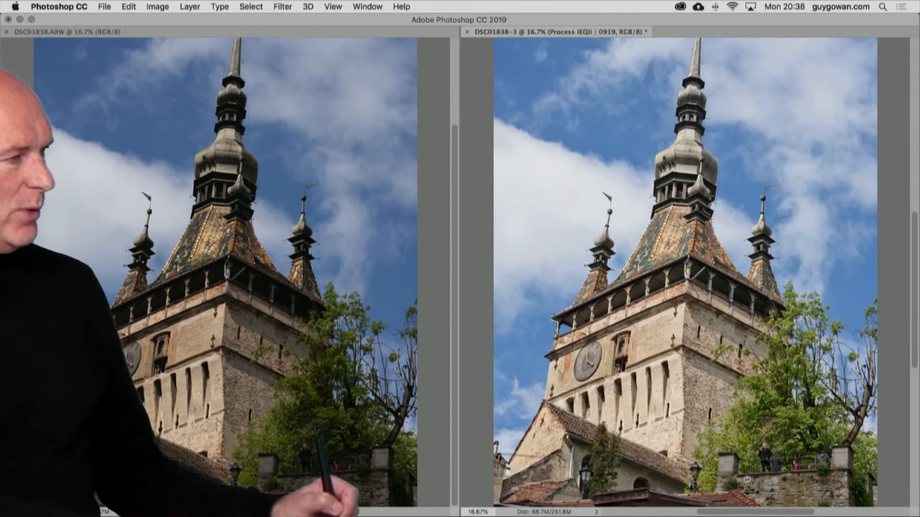
{"action": "left_click", "coordinate": [779, 488]}
{"action": "left_click", "coordinate": [779, 488]}
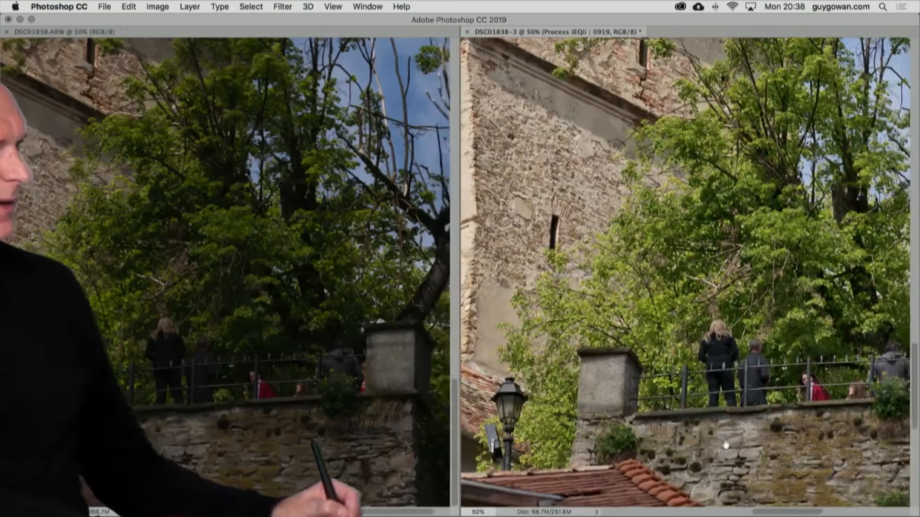
{"action": "key", "text": "super+alt+z"}
{"action": "key", "text": "super+alt+l"}
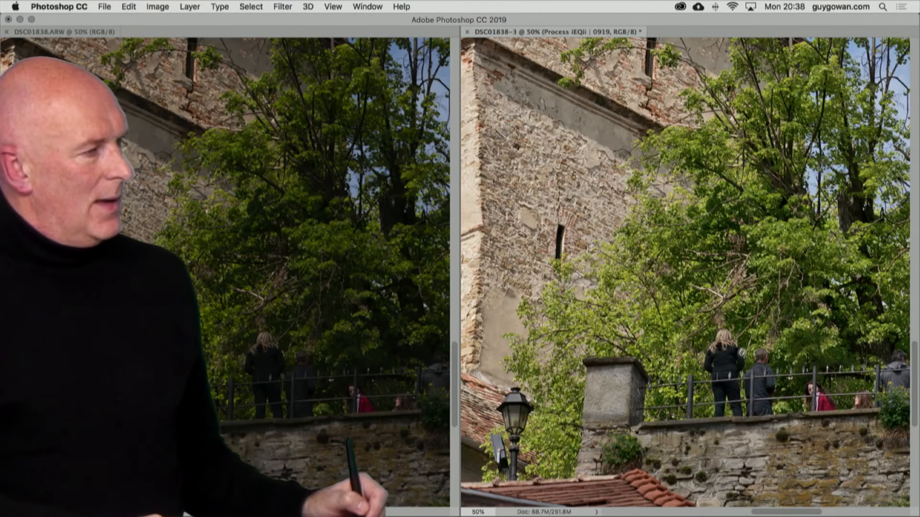
{"action": "left_click", "coordinate": [741, 354]}
{"action": "left_click", "coordinate": [741, 354]}
{"action": "left_click_drag", "start_coordinate": [749, 404], "coordinate": [586, 412]}
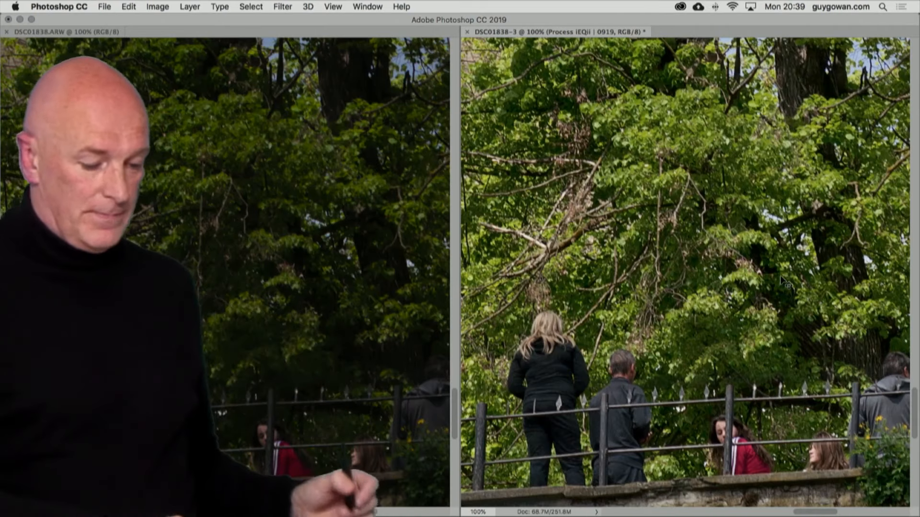
Compare the tower's tiled roof and arched gallery in the original and processed photos at 66.7%.
{"action": "left_click", "coordinate": [567, 288], "text": "alt"}
{"action": "left_click", "coordinate": [567, 289], "text": "alt"}
{"action": "left_click", "coordinate": [567, 289], "text": "alt"}
{"action": "left_click", "coordinate": [567, 289], "text": "alt"}
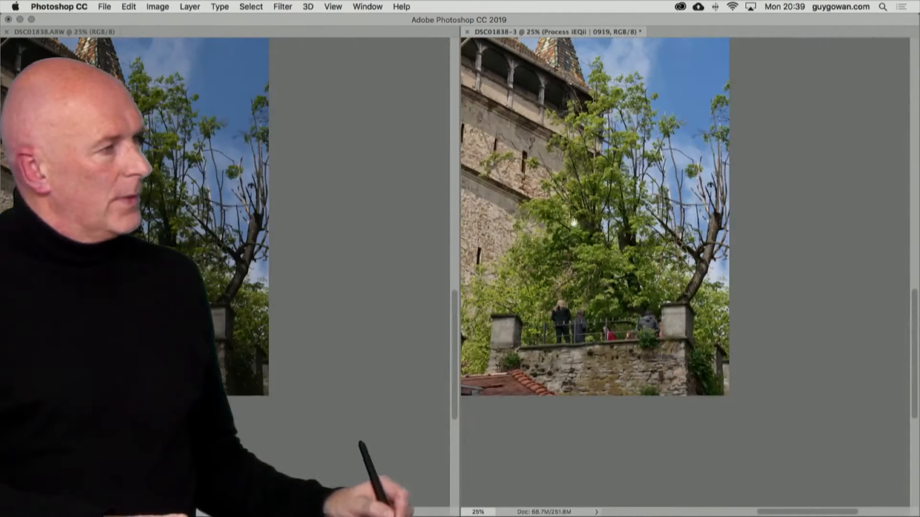
{"action": "left_click_drag", "start_coordinate": [570, 191], "coordinate": [762, 360]}
{"action": "left_click_drag", "start_coordinate": [605, 170], "coordinate": [721, 180]}
{"action": "left_click", "coordinate": [692, 343]}
{"action": "left_click", "coordinate": [692, 343]}
{"action": "left_click", "coordinate": [691, 343]}
{"action": "left_click_drag", "start_coordinate": [683, 428], "coordinate": [686, 289]}
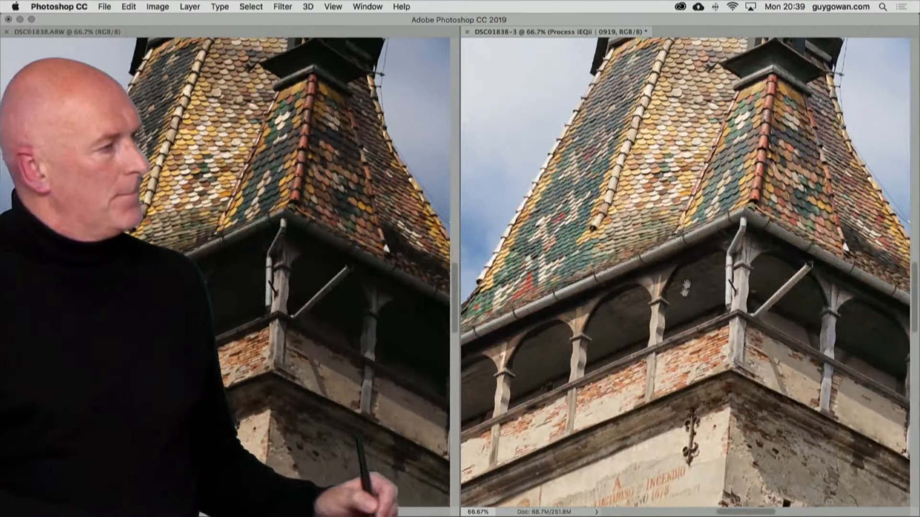
{"action": "left_click_drag", "start_coordinate": [546, 381], "coordinate": [721, 339]}
{"action": "left_click_drag", "start_coordinate": [624, 415], "coordinate": [768, 345]}
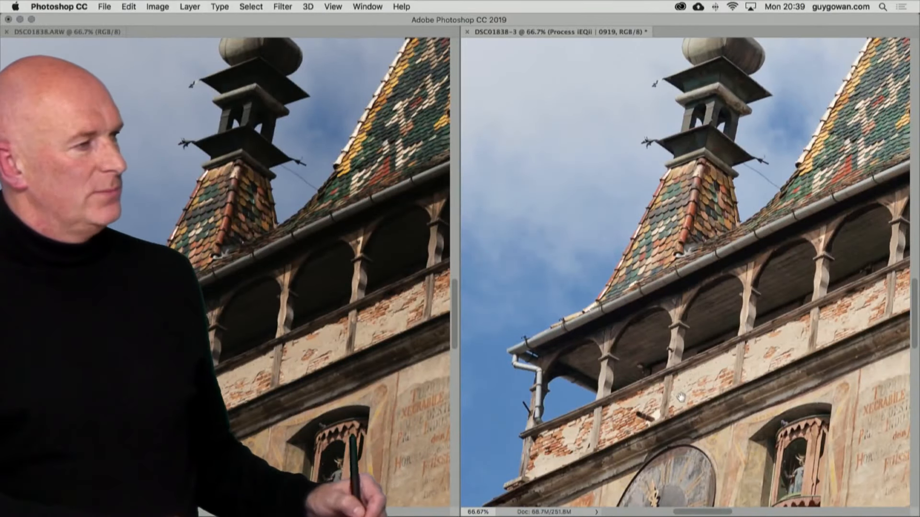
Compare the lower building beneath the tower, and the overall picture, in the original and processed photos.
{"action": "left_click_drag", "start_coordinate": [681, 398], "coordinate": [713, 188]}
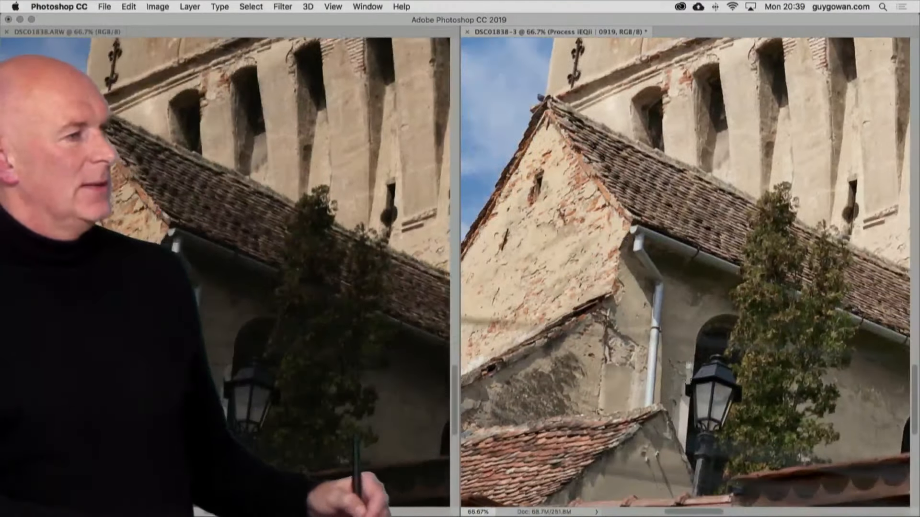
{"action": "left_click_drag", "start_coordinate": [688, 382], "coordinate": [656, 186]}
{"action": "key", "text": "super+minus"}
{"action": "key", "text": "super+minus"}
{"action": "key", "text": "super+minus"}
{"action": "left_click_drag", "start_coordinate": [701, 245], "coordinate": [656, 503]}
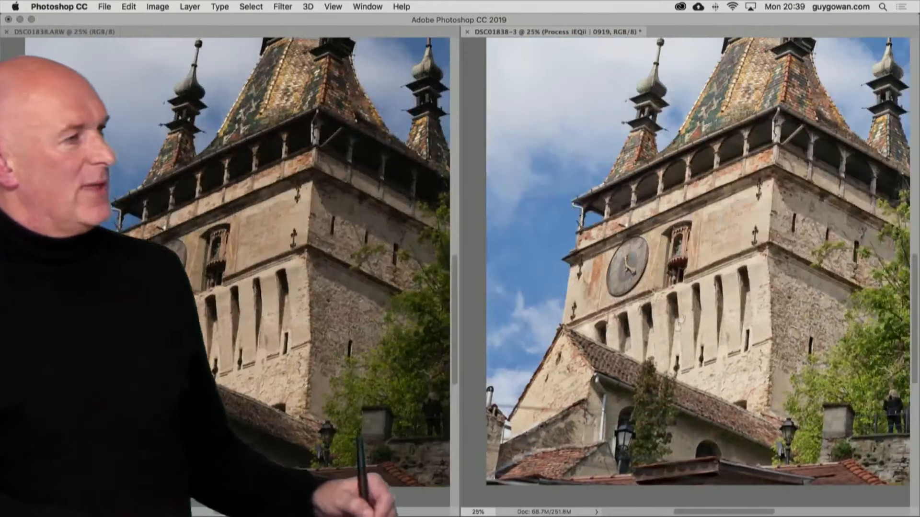
{"action": "left_click_drag", "start_coordinate": [680, 322], "coordinate": [598, 385]}
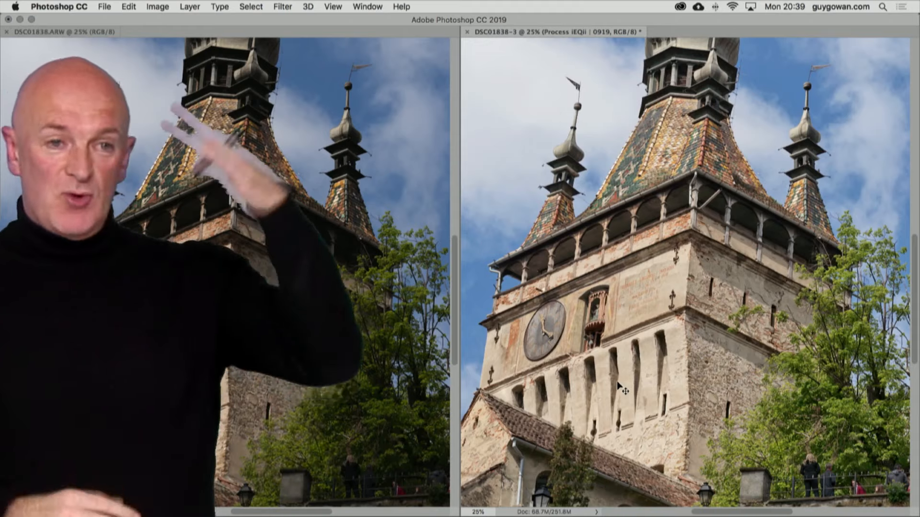
{"action": "left_click", "coordinate": [583, 274], "text": "alt+shift"}
{"action": "left_click", "coordinate": [584, 274], "text": "alt+shift"}
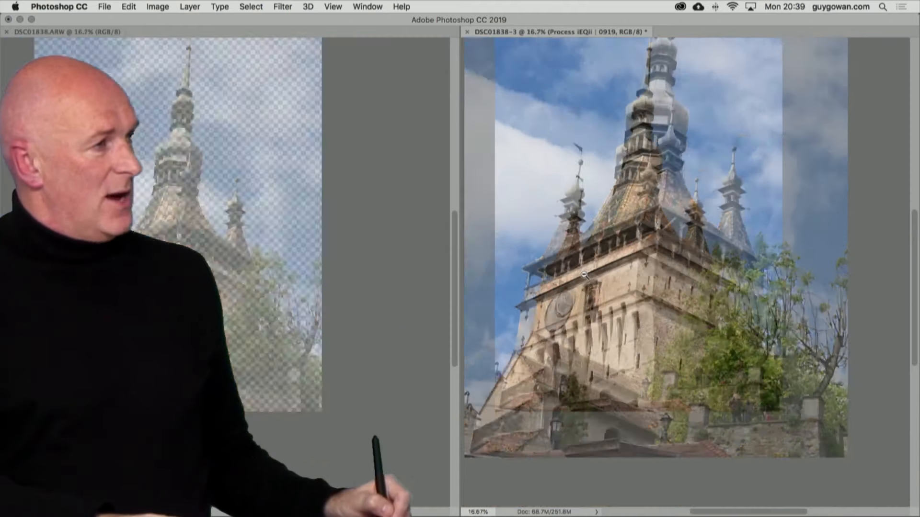
{"action": "left_click", "coordinate": [583, 274], "text": "alt+shift"}
{"action": "left_click_drag", "start_coordinate": [596, 242], "coordinate": [598, 281]}
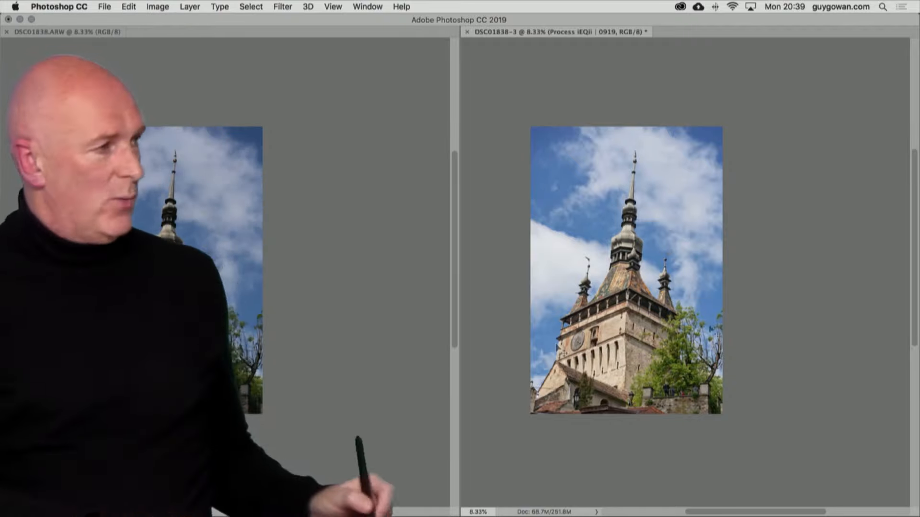
{"action": "left_click", "coordinate": [647, 290], "text": "shift+super"}
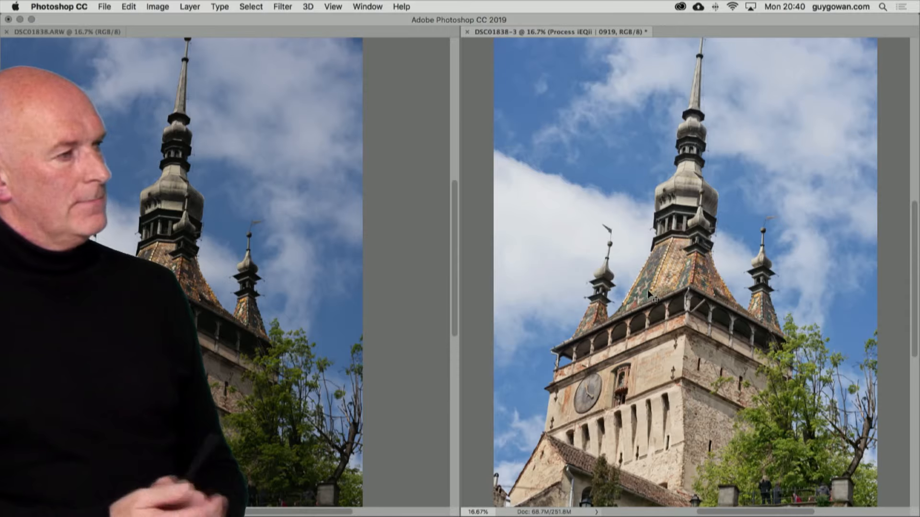
Examine the shadow detail around the street lantern and small tree in both photos at 100%, ending with the overall comparison.
{"action": "left_click", "coordinate": [600, 495]}
{"action": "left_click", "coordinate": [599, 494]}
{"action": "left_click", "coordinate": [597, 494]}
{"action": "left_click", "coordinate": [597, 492]}
{"action": "left_click", "coordinate": [597, 489]}
{"action": "left_click_drag", "start_coordinate": [602, 458], "coordinate": [645, 325]}
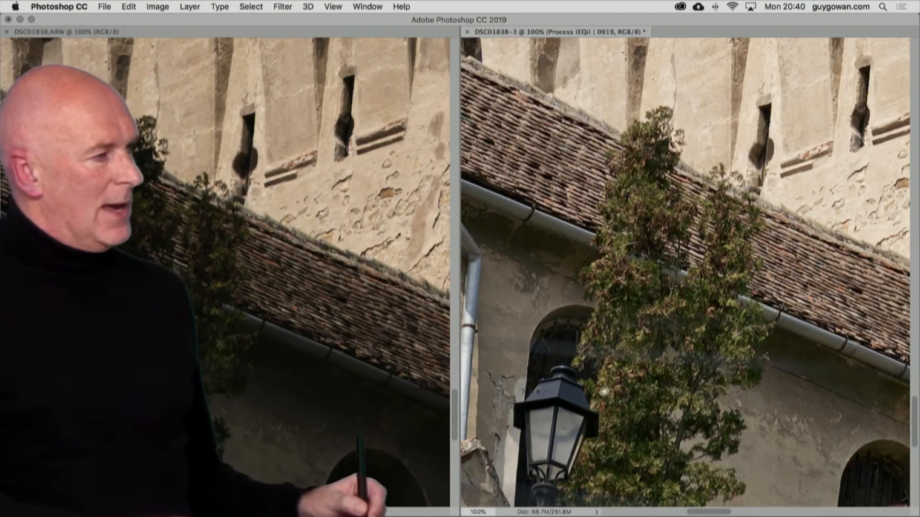
{"action": "scroll", "coordinate": [644, 324], "scroll_direction": "down", "scroll_amount": 5}
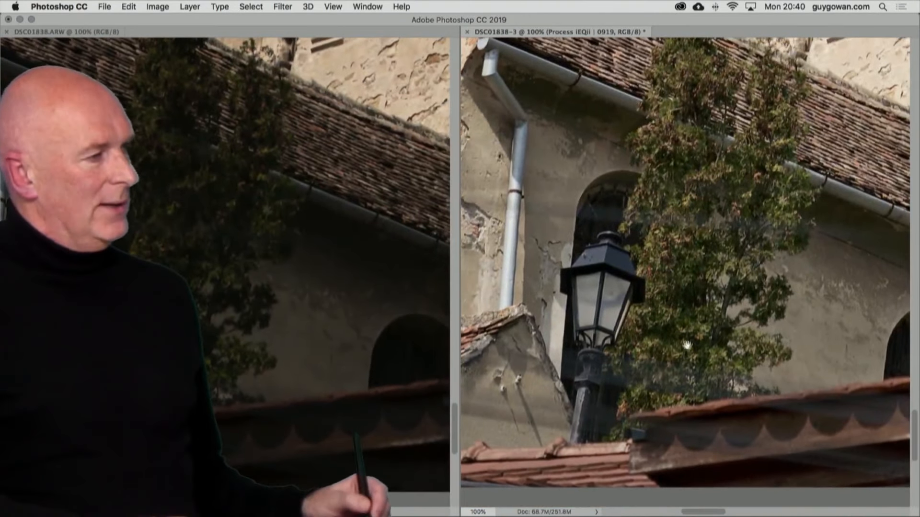
{"action": "scroll", "coordinate": [650, 298], "scroll_direction": "up", "scroll_amount": 2}
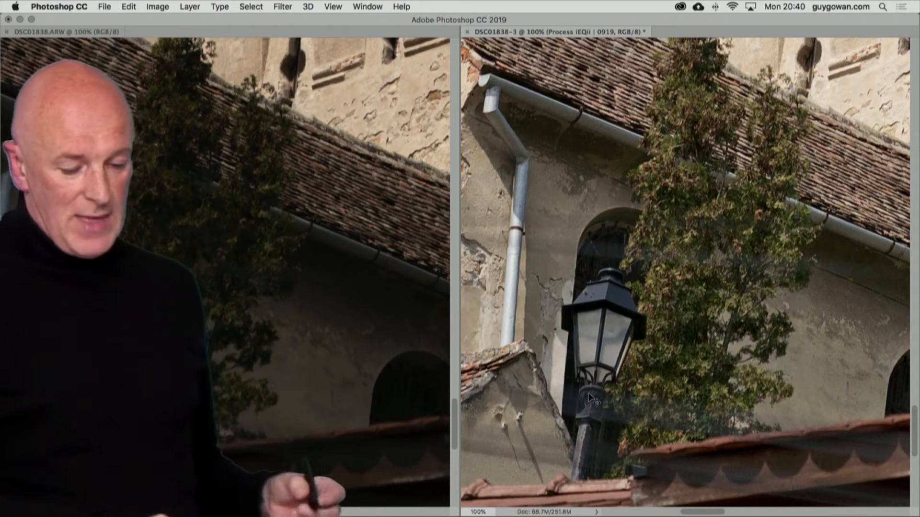
{"action": "left_click", "coordinate": [527, 303], "text": "alt+shift"}
{"action": "left_click", "coordinate": [527, 303], "text": "alt+shift"}
{"action": "left_click", "coordinate": [527, 302], "text": "alt+shift"}
{"action": "left_click", "coordinate": [527, 303], "text": "alt+shift"}
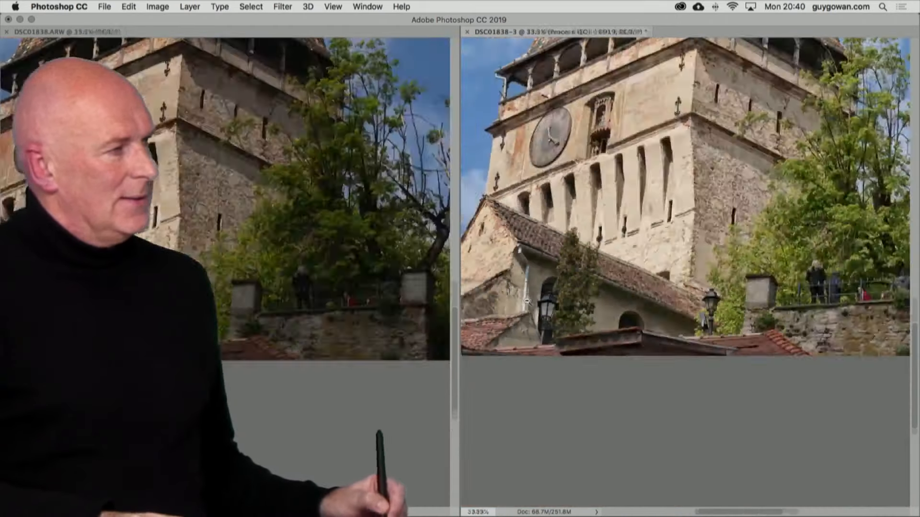
{"action": "left_click", "coordinate": [528, 303], "text": "alt+shift"}
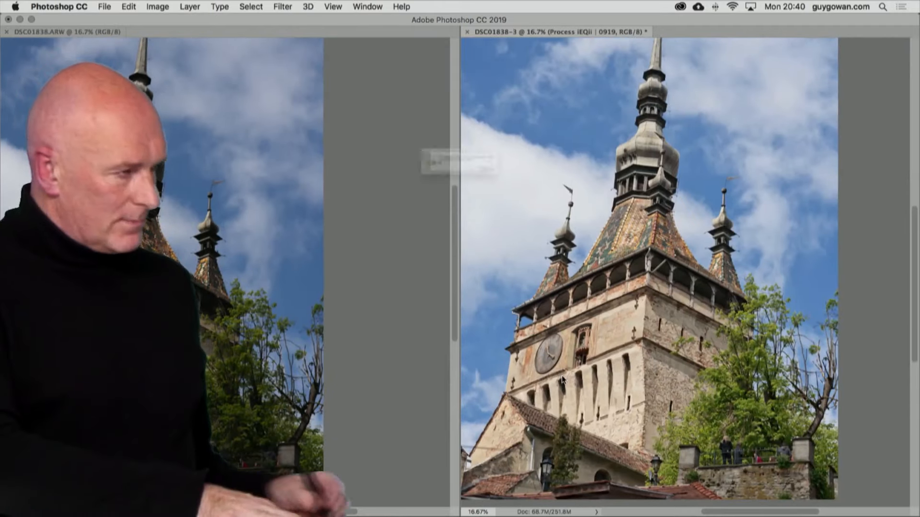
Close DSC01838-3 and DSC01838.ARW without saving either of them.
{"action": "key", "text": "super+w"}
{"action": "left_click", "coordinate": [426, 188]}
{"action": "key", "text": "super+w"}
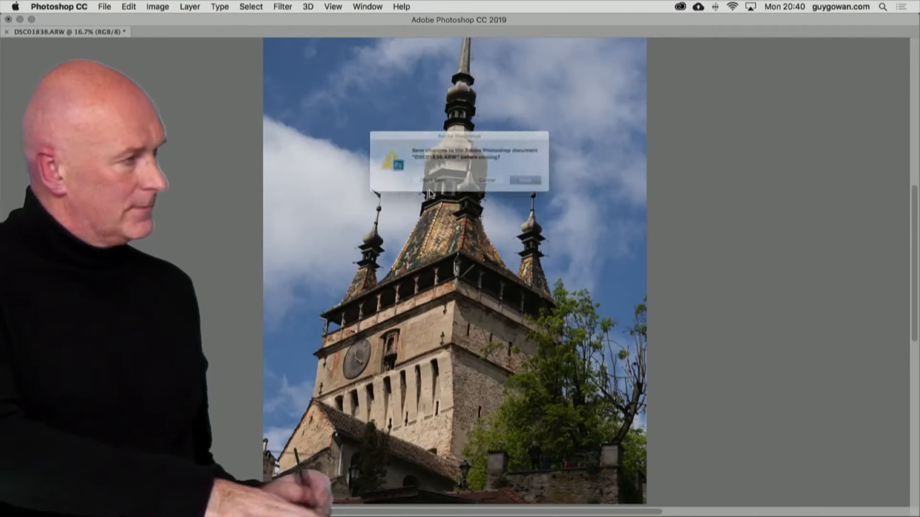
{"action": "left_click", "coordinate": [429, 189]}
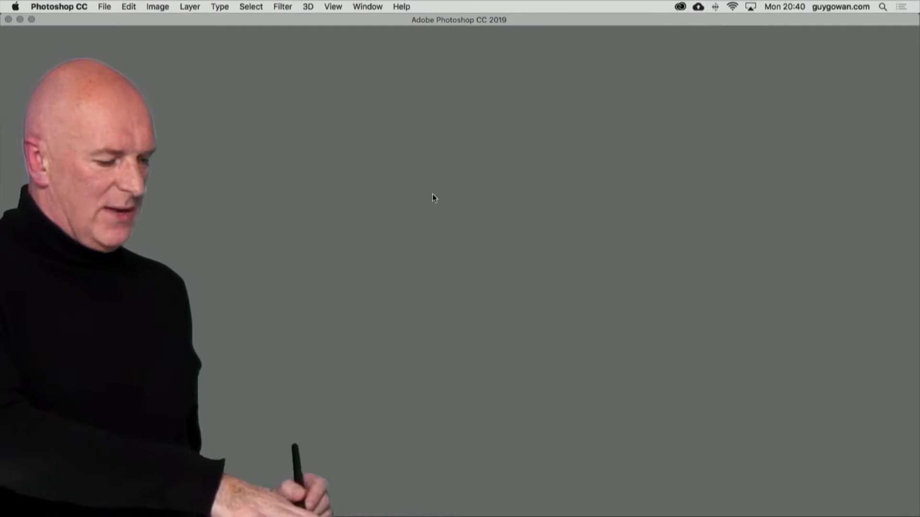
Switch to Adobe Bridge and open the giraffe image Contrast.psd from the Desktop folder in Photoshop.
{"action": "key", "text": "super+Tab"}
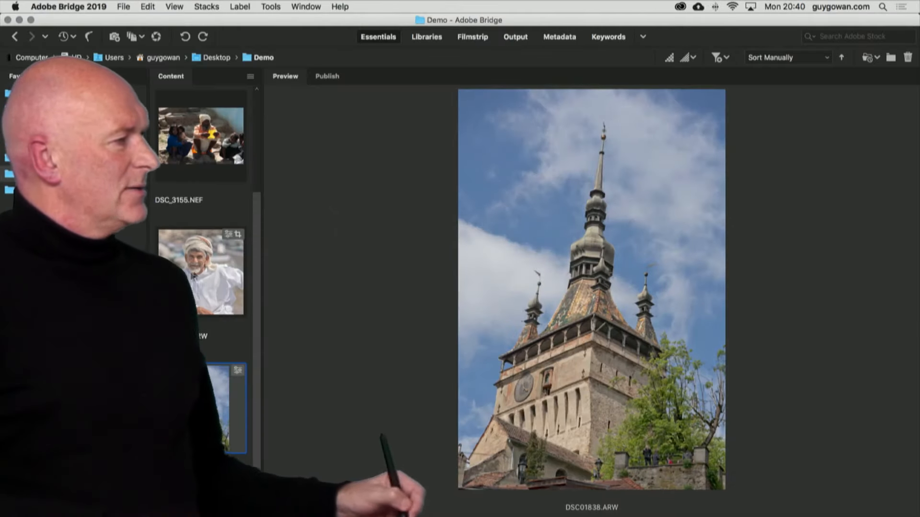
{"action": "left_click_drag", "start_coordinate": [259, 265], "coordinate": [268, 118]}
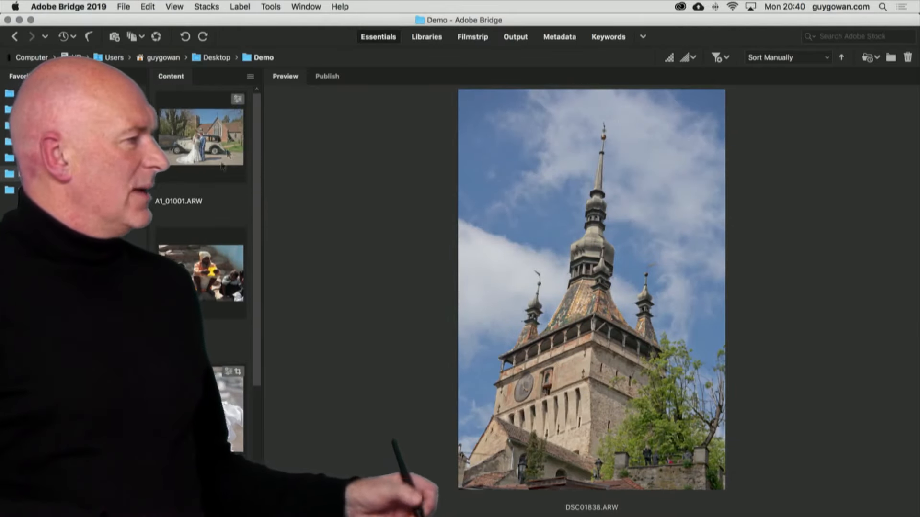
{"action": "left_click", "coordinate": [205, 287]}
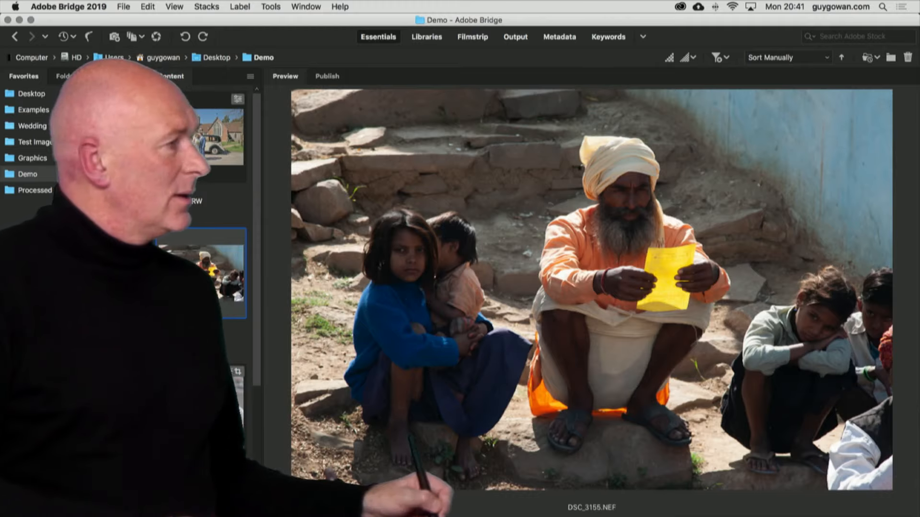
{"action": "left_click", "coordinate": [38, 95]}
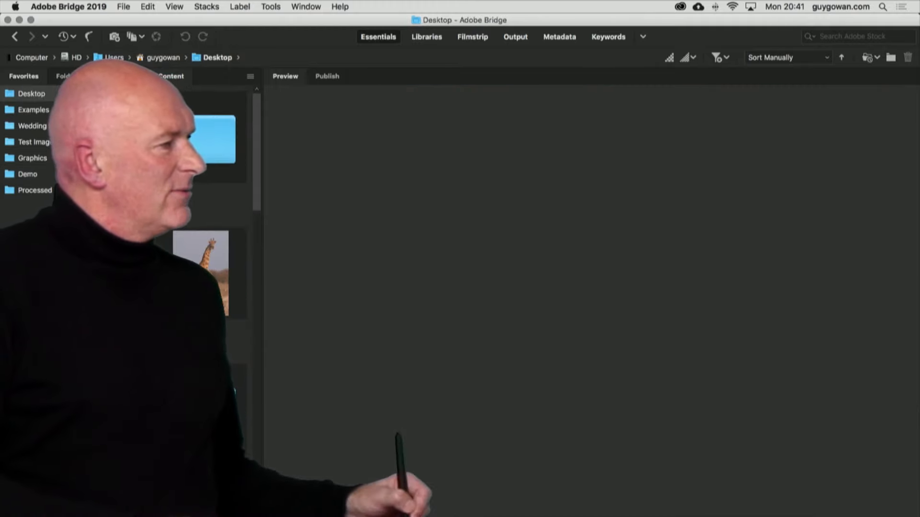
{"action": "double_click", "coordinate": [206, 288]}
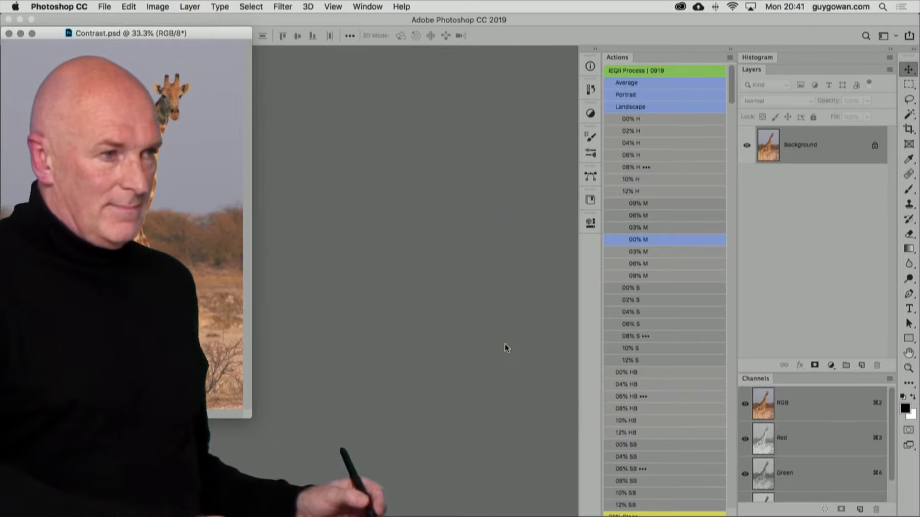
{"action": "key", "text": "f"}
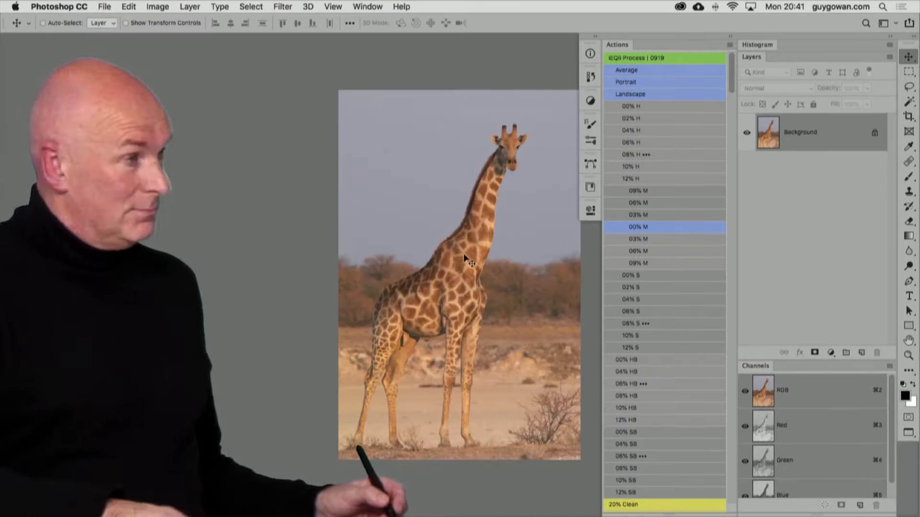
{"action": "key", "text": "f"}
{"action": "key", "text": "f"}
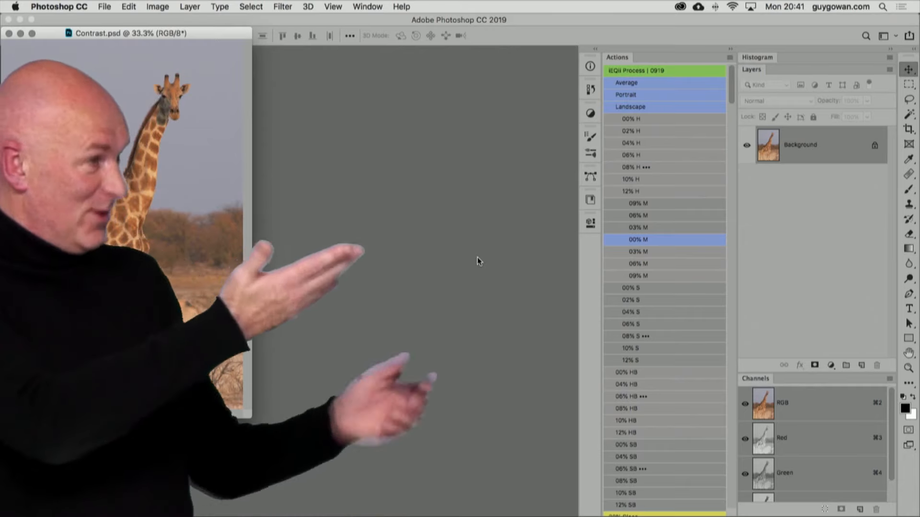
Create two duplicates of Contrast.psd, keeping the default names Contrast copy and Contrast copy 2.
{"action": "left_click_drag", "start_coordinate": [185, 34], "coordinate": [199, 52]}
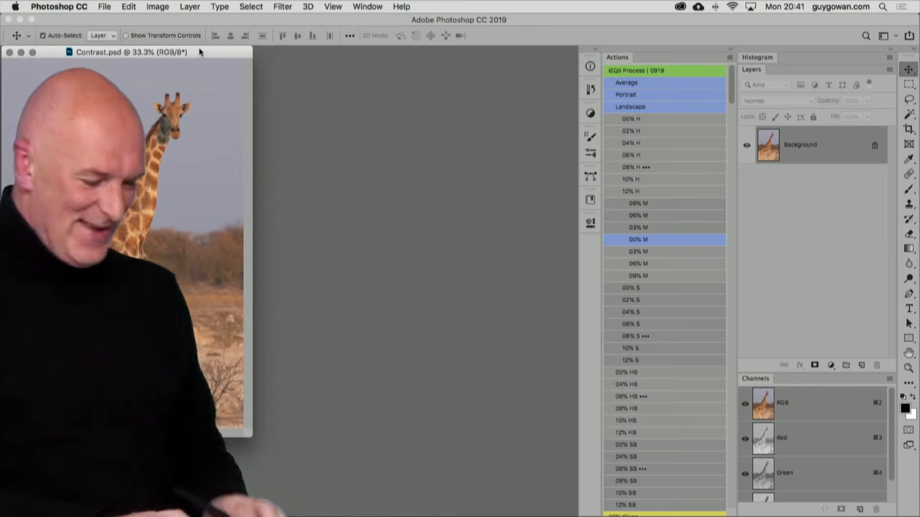
{"action": "key", "text": "super+d"}
{"action": "key", "text": "Return"}
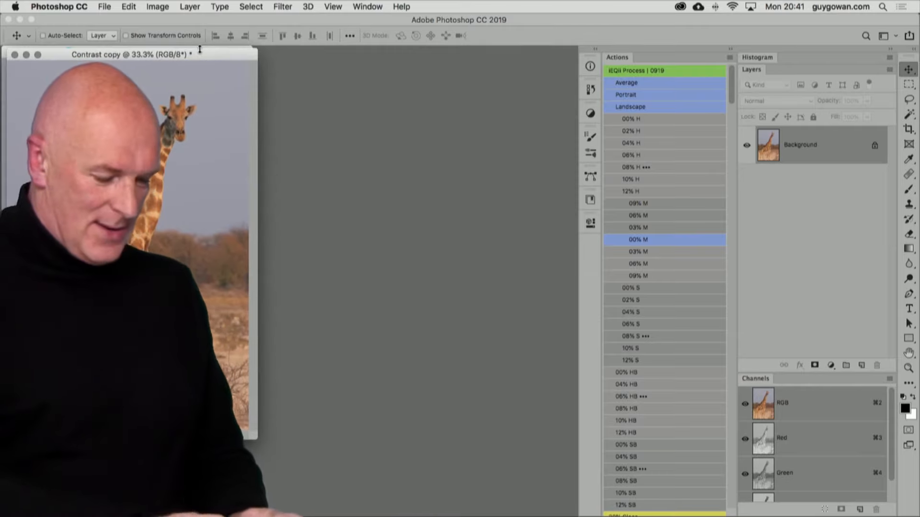
{"action": "key", "text": "super+d"}
{"action": "key", "text": "Return"}
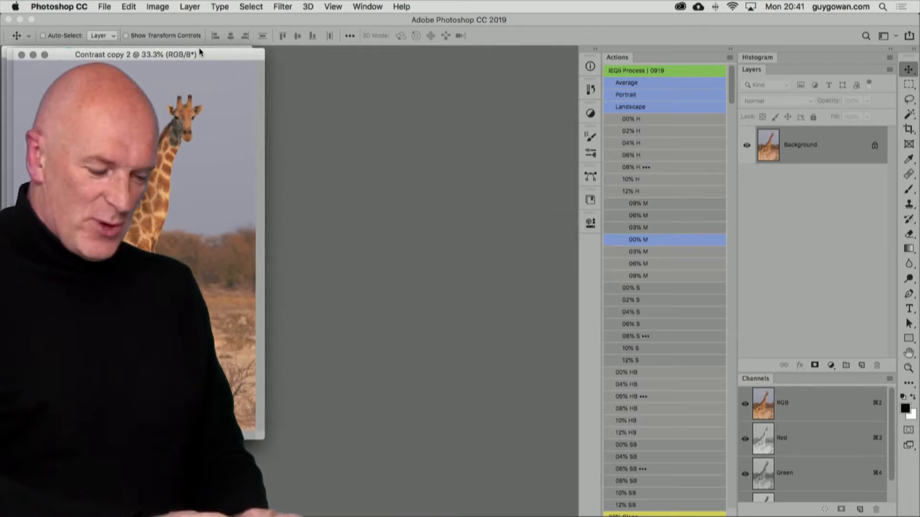
Place Contrast copy 2 beside the original, and shrink Contrast copy to a small reference window below and between them.
{"action": "left_click_drag", "start_coordinate": [220, 58], "coordinate": [532, 54]}
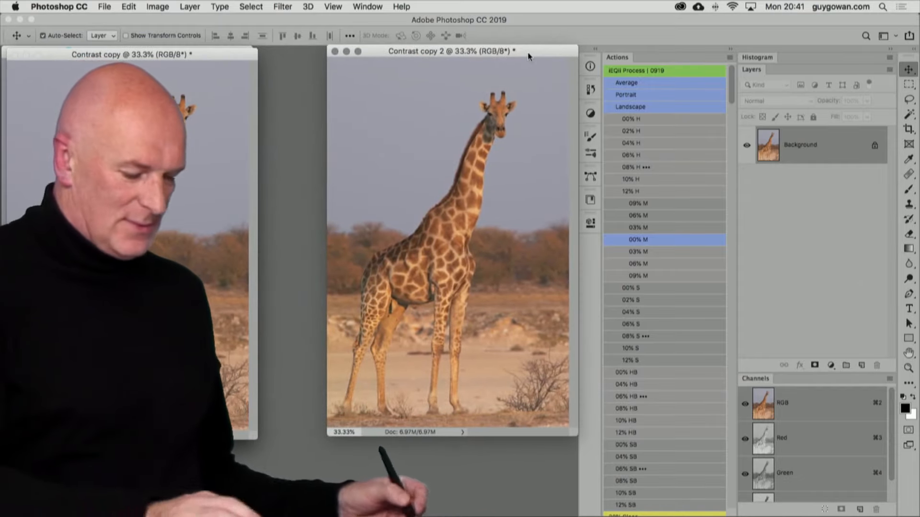
{"action": "left_click", "coordinate": [184, 138]}
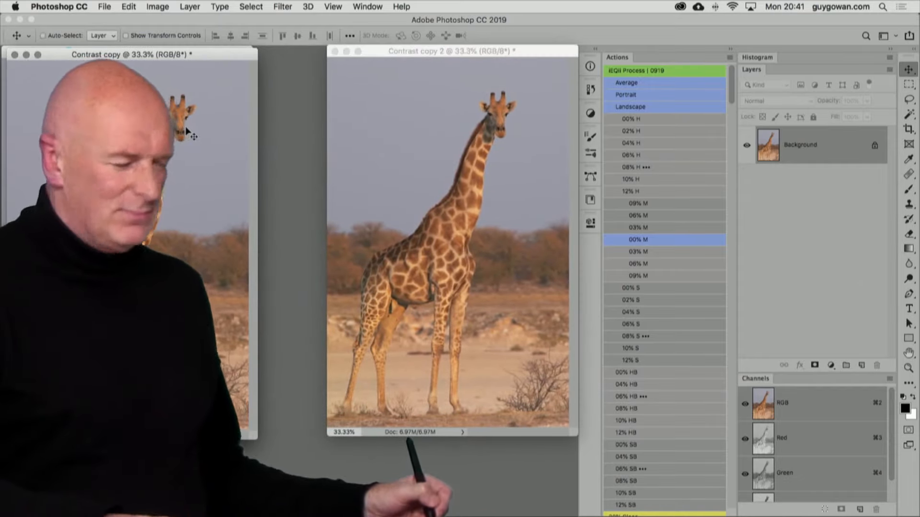
{"action": "key", "text": "super+minus"}
{"action": "key", "text": "super+minus"}
{"action": "key", "text": "super+minus"}
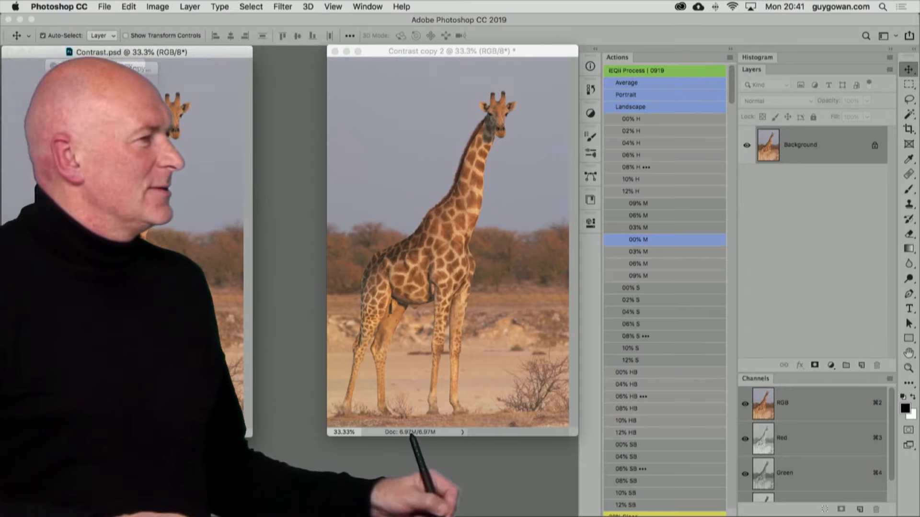
{"action": "left_click_drag", "start_coordinate": [96, 65], "coordinate": [290, 357]}
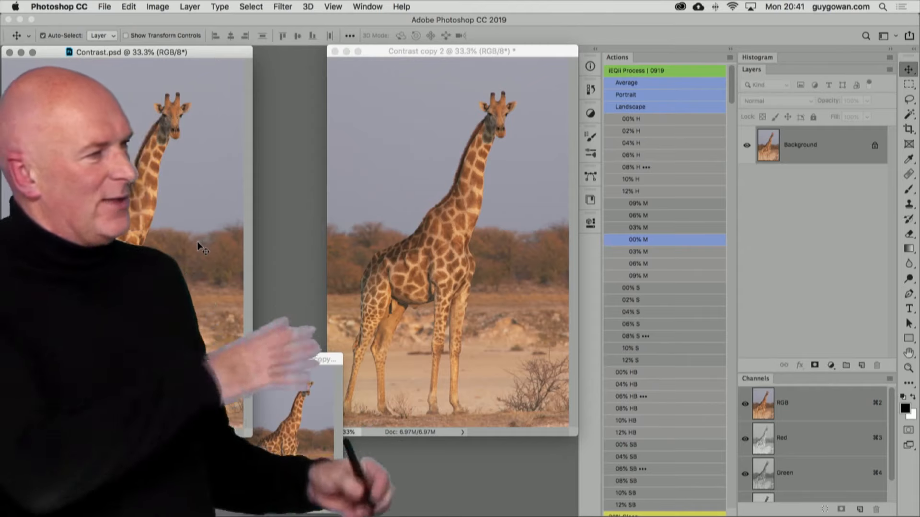
Add a Curves adjustment layer to Contrast.psd, lowering input 25 to output 15 and raising the three-quarter point to about 85.
{"action": "left_click", "coordinate": [197, 242]}
{"action": "left_click", "coordinate": [830, 366]}
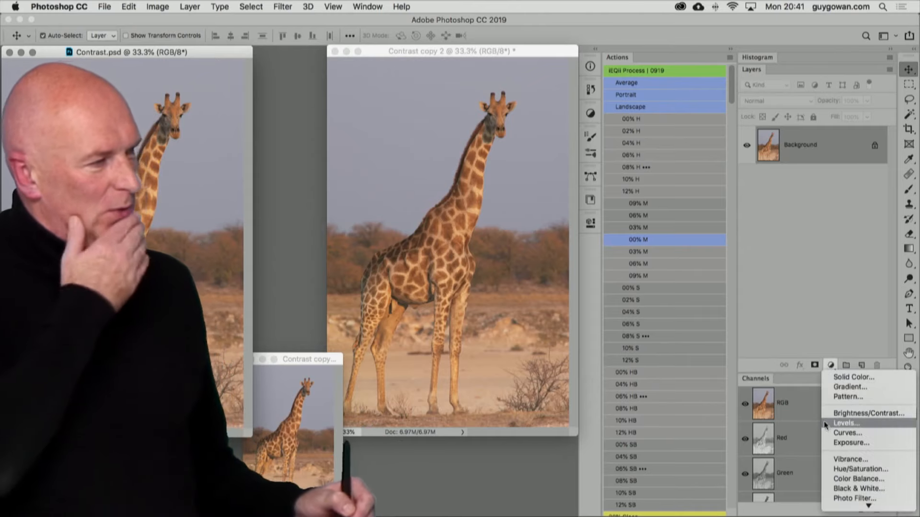
{"action": "left_click", "coordinate": [831, 434]}
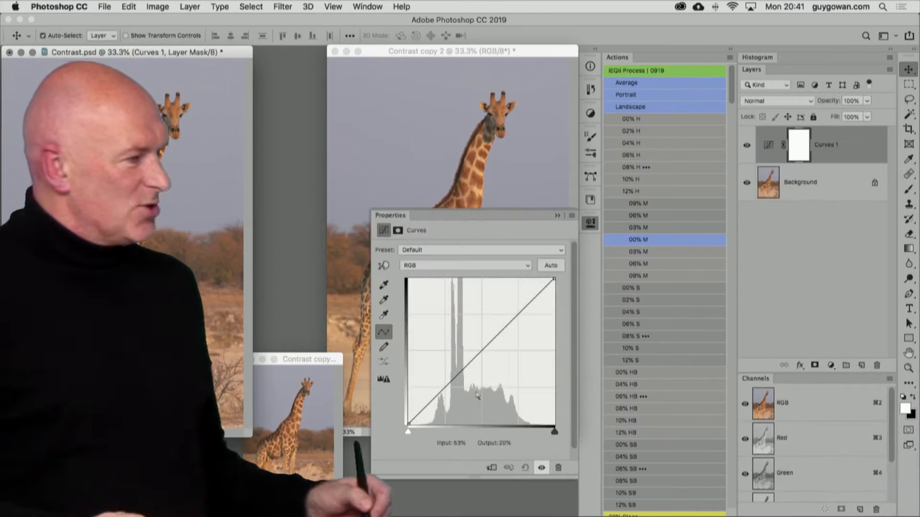
{"action": "left_click", "coordinate": [445, 387]}
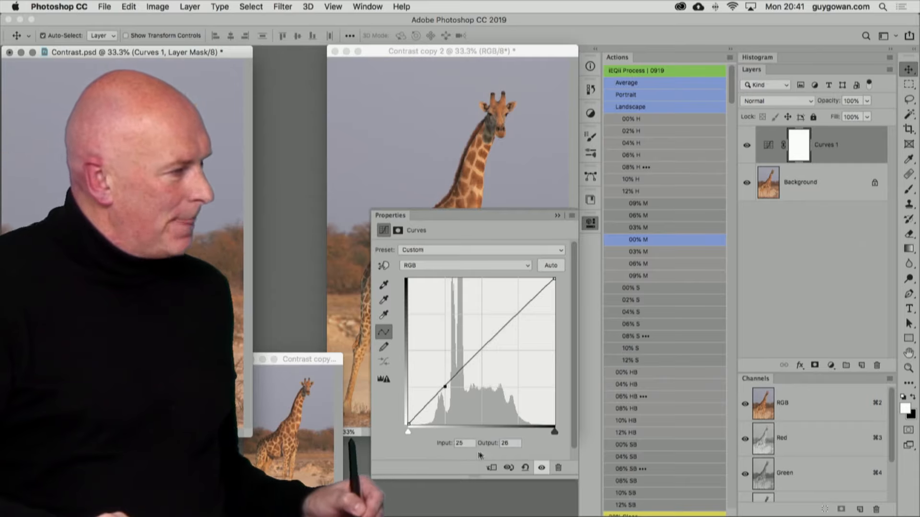
{"action": "type", "text": "16"}
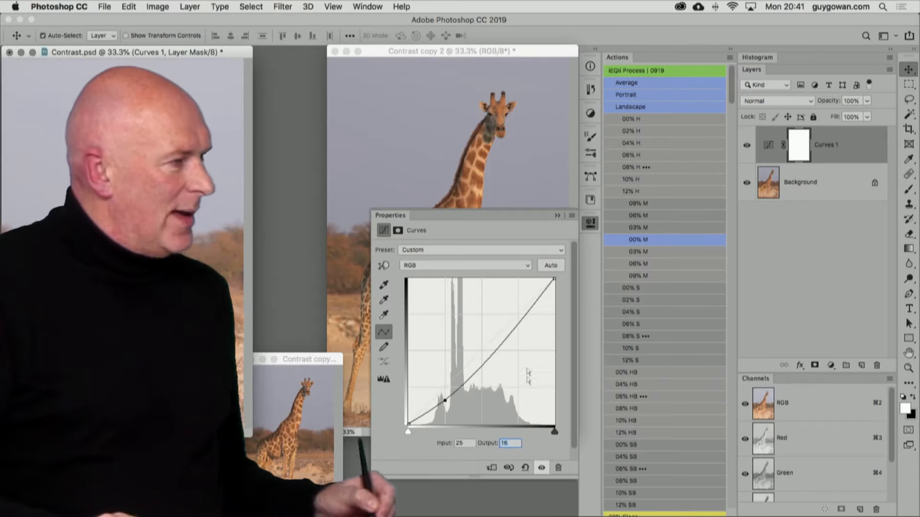
{"action": "left_click_drag", "start_coordinate": [519, 325], "coordinate": [518, 304]}
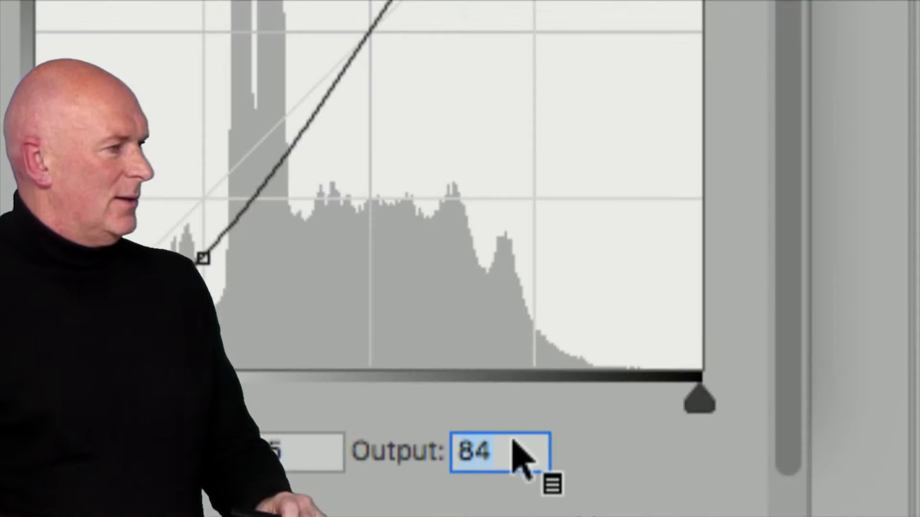
{"action": "key", "text": "Up"}
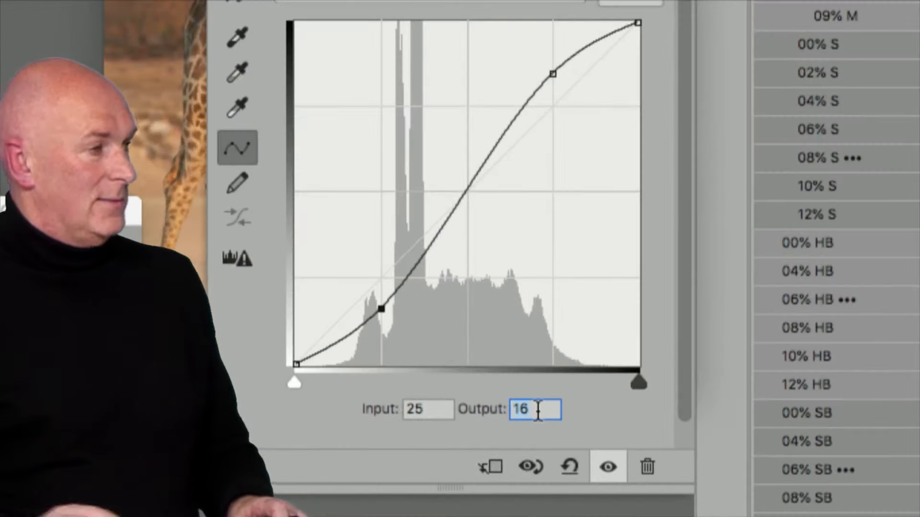
{"action": "key", "text": "Down"}
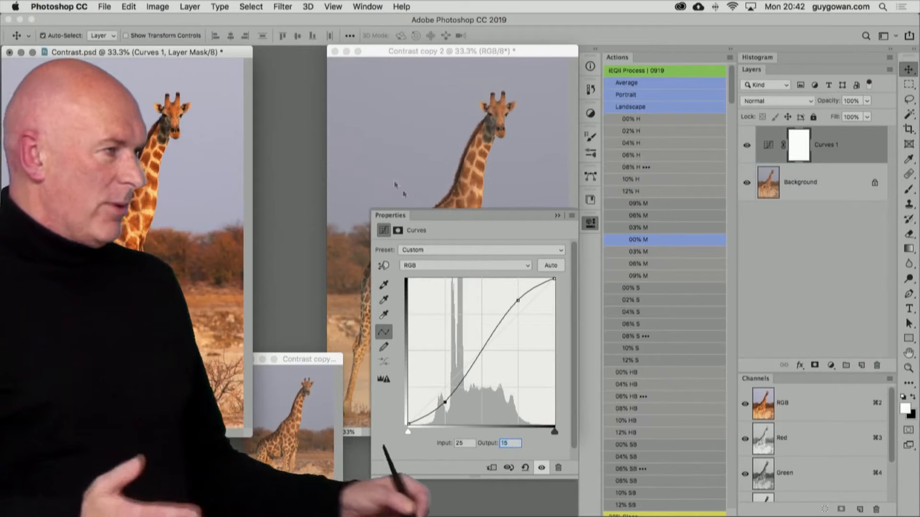
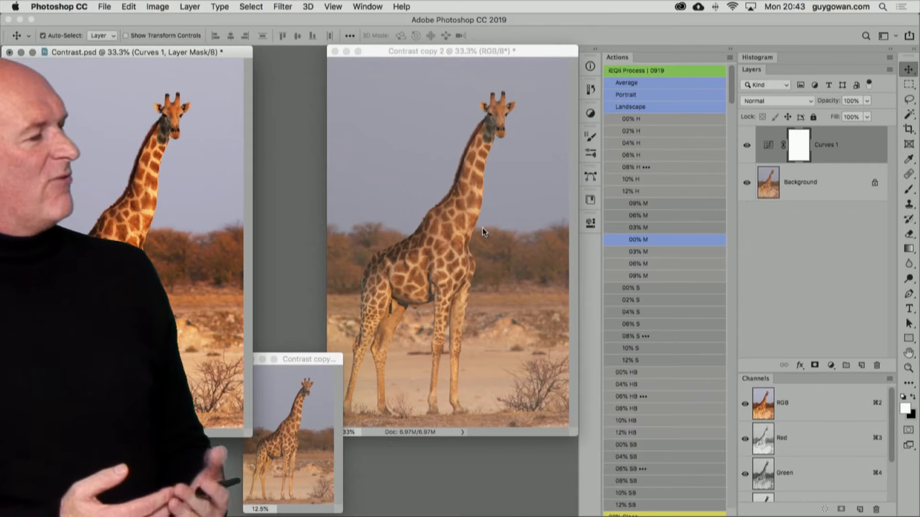
Examine the giraffe's coat in Contrast copy 2 against the other documents at a matching 200% zoom, and return to 33.3%.
{"action": "left_click", "coordinate": [516, 239]}
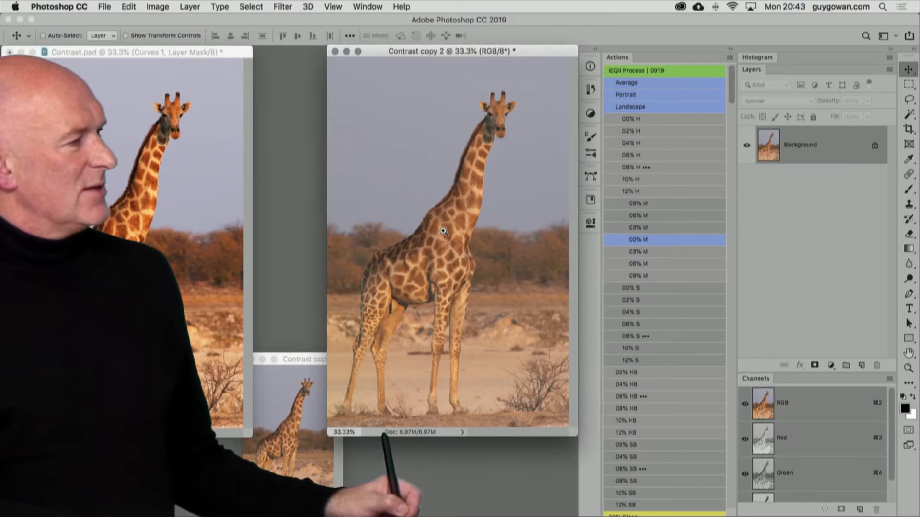
{"action": "left_click", "coordinate": [443, 230], "text": "shift+super"}
{"action": "left_click", "coordinate": [442, 229], "text": "shift+super"}
{"action": "left_click", "coordinate": [443, 229], "text": "shift+super"}
{"action": "left_click", "coordinate": [443, 230], "text": "shift+super"}
{"action": "left_click_drag", "start_coordinate": [464, 306], "coordinate": [361, 152]}
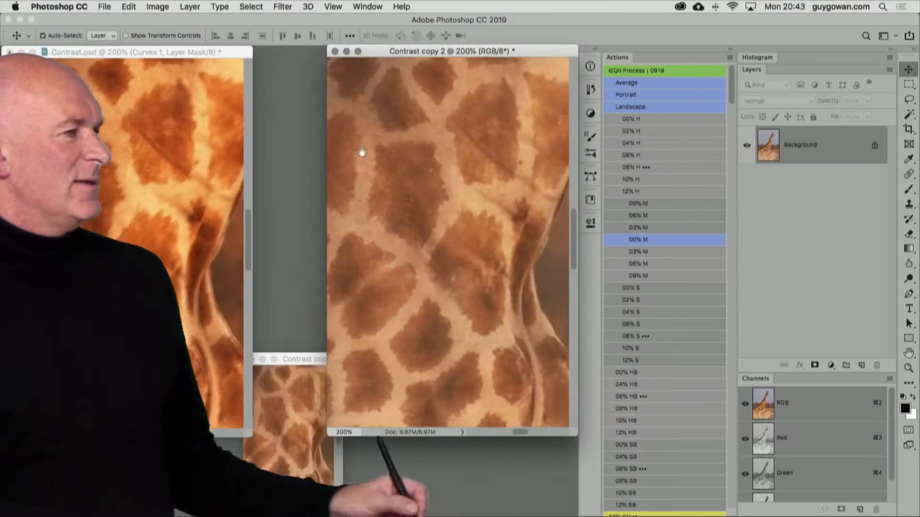
{"action": "left_click_drag", "start_coordinate": [455, 164], "coordinate": [444, 194]}
{"action": "left_click", "coordinate": [455, 258], "text": "alt+shift+super"}
{"action": "left_click", "coordinate": [456, 258], "text": "alt+shift+super"}
{"action": "left_click", "coordinate": [456, 259], "text": "alt+shift+super"}
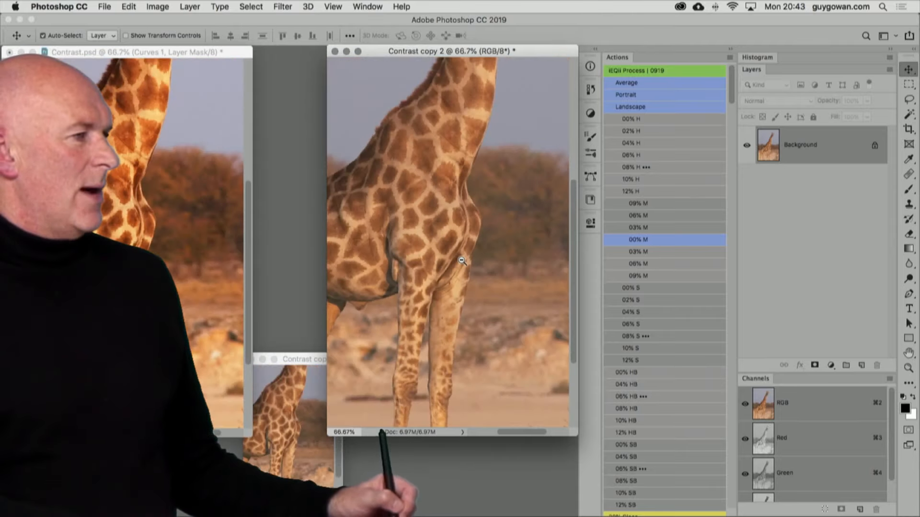
{"action": "left_click", "coordinate": [455, 258], "text": "alt+shift+super"}
{"action": "left_click", "coordinate": [440, 251], "text": "alt+shift+super"}
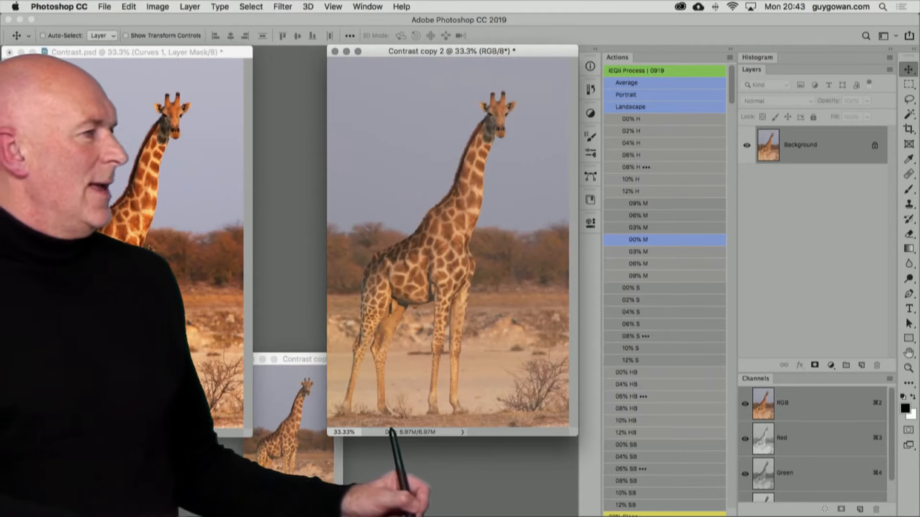
Compare the belly detail of the curves-adjusted Contrast.psd with Contrast copy 2 at 200%, and restore the 33.3% view.
{"action": "key", "text": "ctrl+Tab"}
{"action": "left_click", "coordinate": [70, 289], "text": "shift+super"}
{"action": "left_click", "coordinate": [70, 289], "text": "shift+super"}
{"action": "left_click", "coordinate": [70, 289], "text": "shift+super"}
{"action": "left_click", "coordinate": [70, 289], "text": "shift+super"}
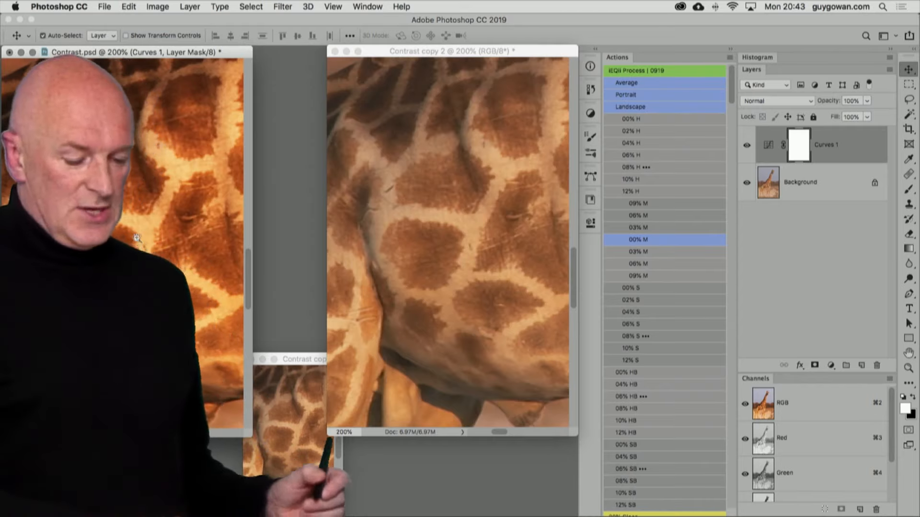
{"action": "left_click", "coordinate": [462, 248]}
{"action": "left_click", "coordinate": [463, 240], "text": "alt+shift"}
{"action": "left_click", "coordinate": [463, 240], "text": "alt+shift"}
{"action": "left_click", "coordinate": [463, 238], "text": "alt+shift"}
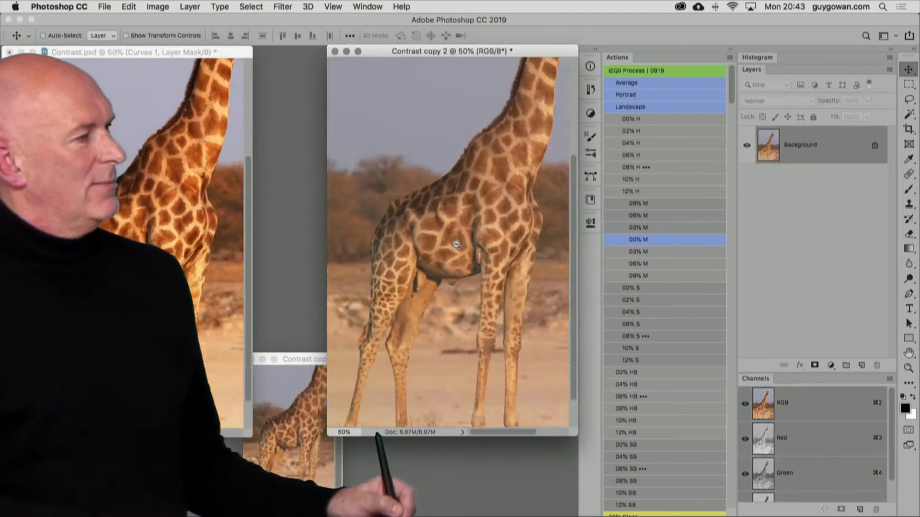
{"action": "left_click", "coordinate": [463, 237], "text": "alt+shift"}
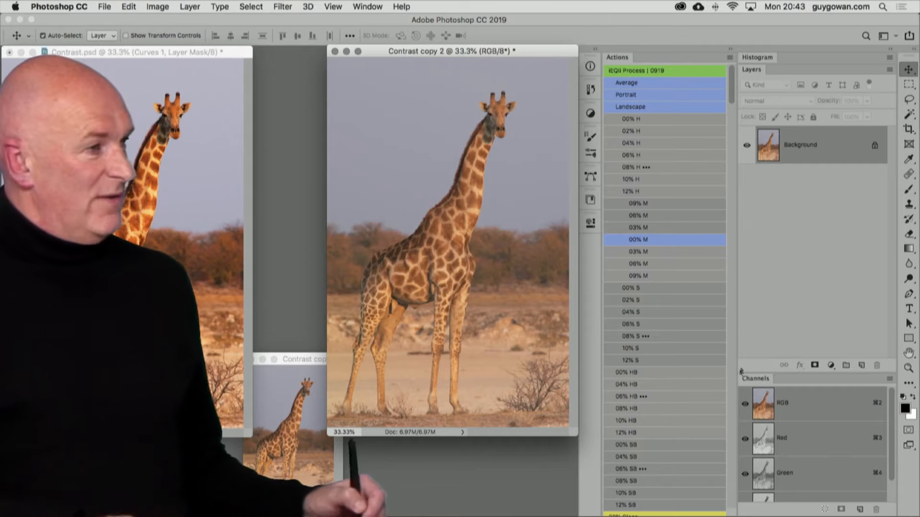
Load the RGB channel of Contrast copy 2 as a selection and add a Curves adjustment layer masked by it.
{"action": "left_click", "coordinate": [762, 408], "text": "super"}
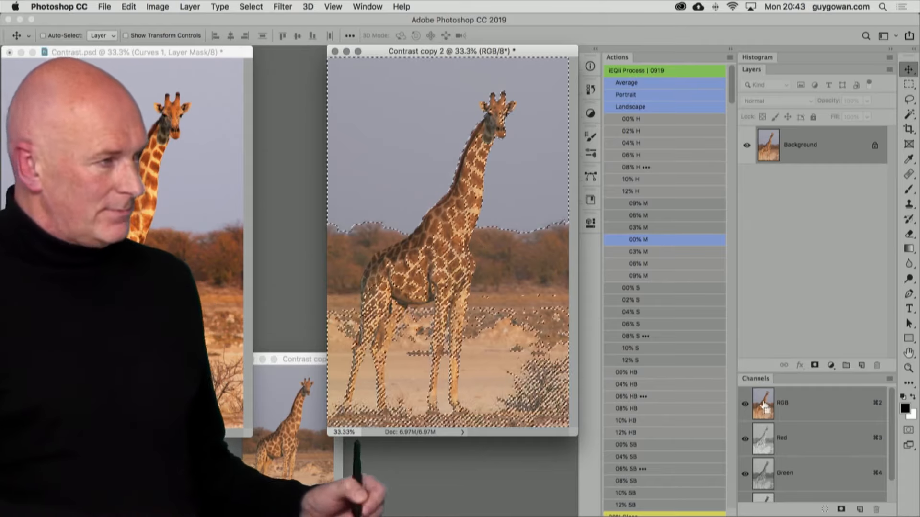
{"action": "left_click", "coordinate": [832, 367]}
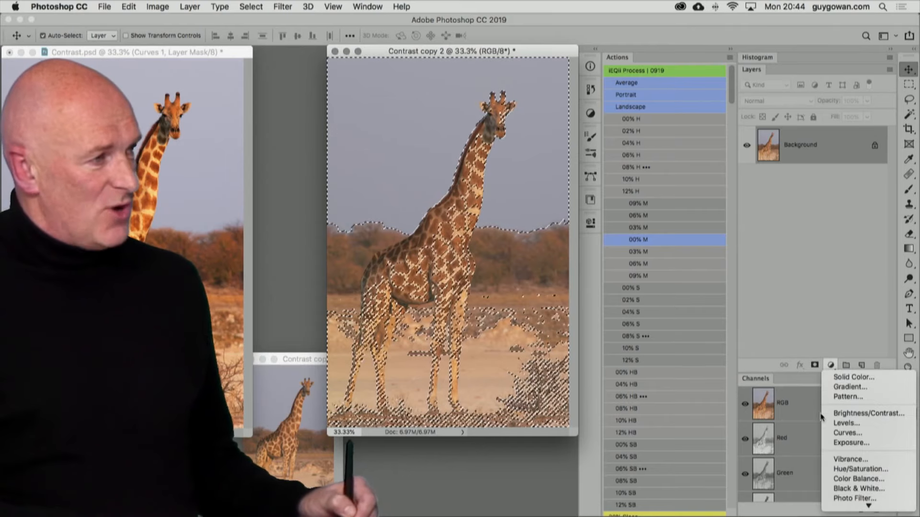
{"action": "left_click", "coordinate": [833, 434]}
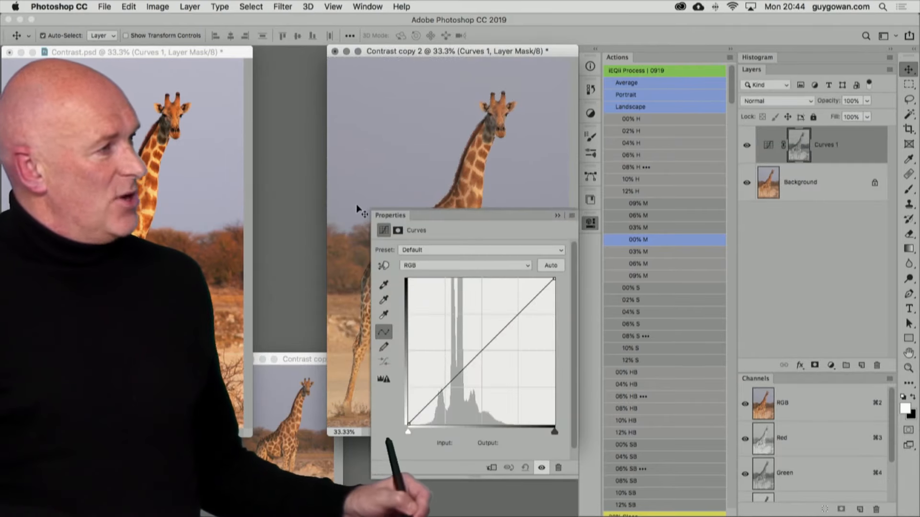
{"action": "left_click", "coordinate": [387, 218]}
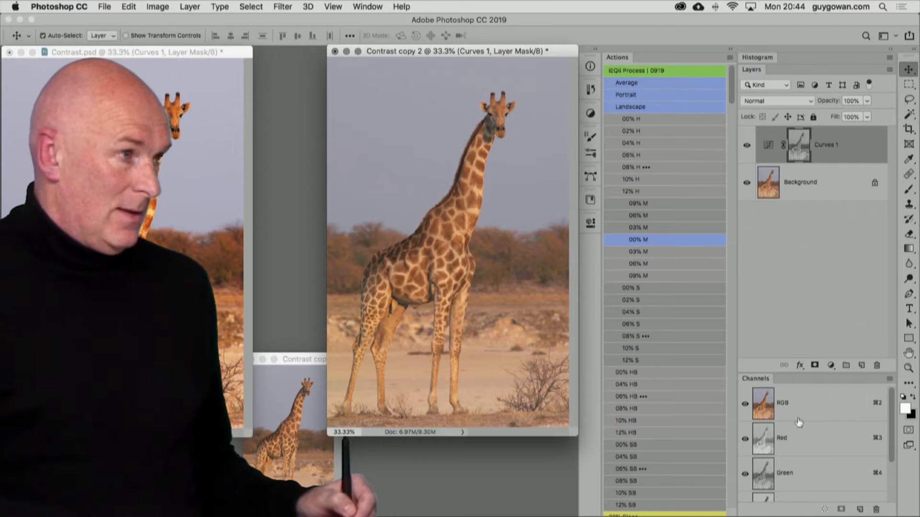
Load the RGB channel selection again, invert it, and add a second Curves layer masked by the inverted selection.
{"action": "left_click", "coordinate": [762, 408], "text": "super"}
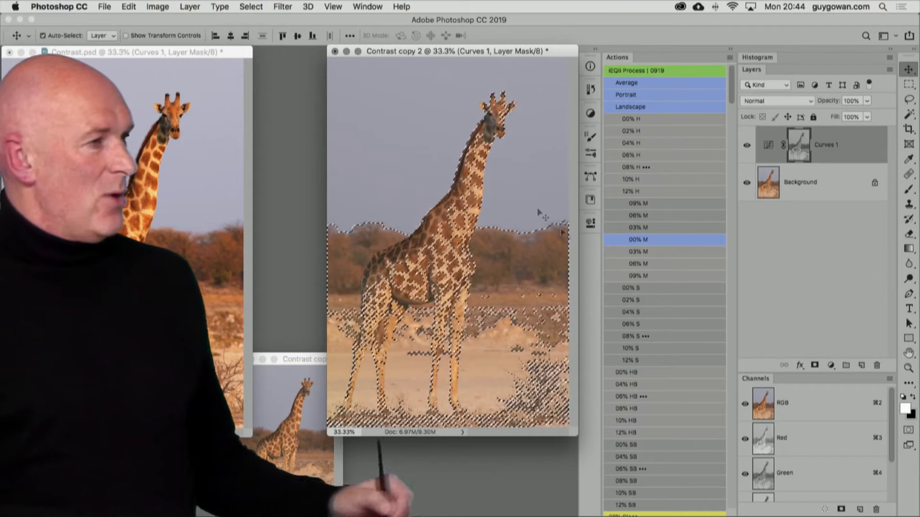
{"action": "left_click", "coordinate": [831, 366]}
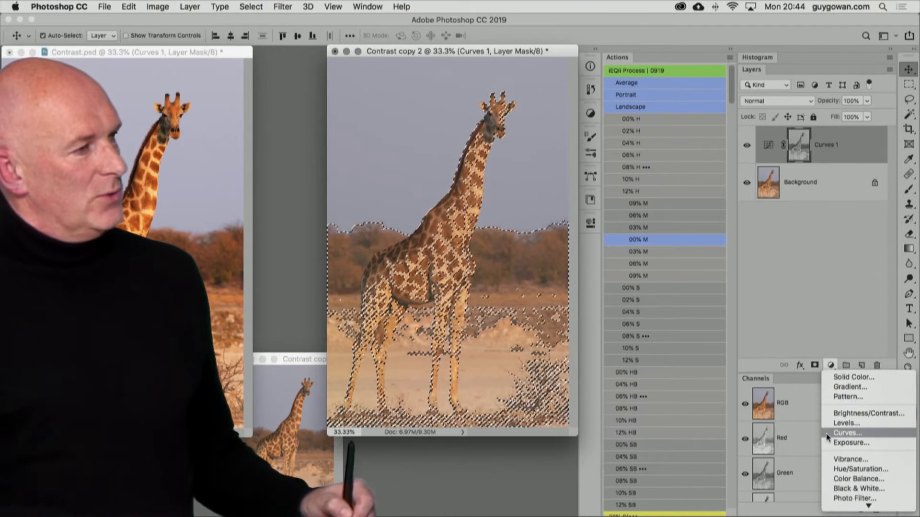
{"action": "left_click", "coordinate": [827, 436]}
{"action": "left_click", "coordinate": [396, 218]}
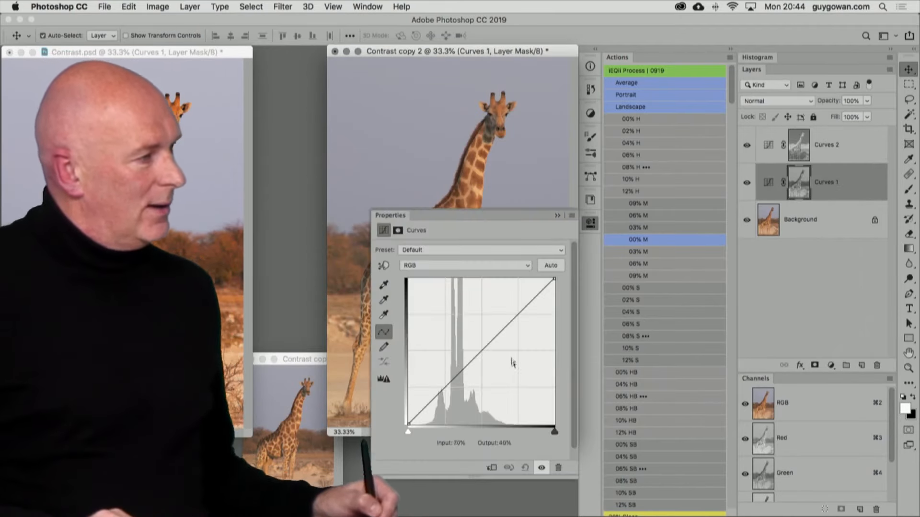
Rename the Curves 1 layer to H and the Curves 2 layer to S.
{"action": "left_click", "coordinate": [829, 183]}
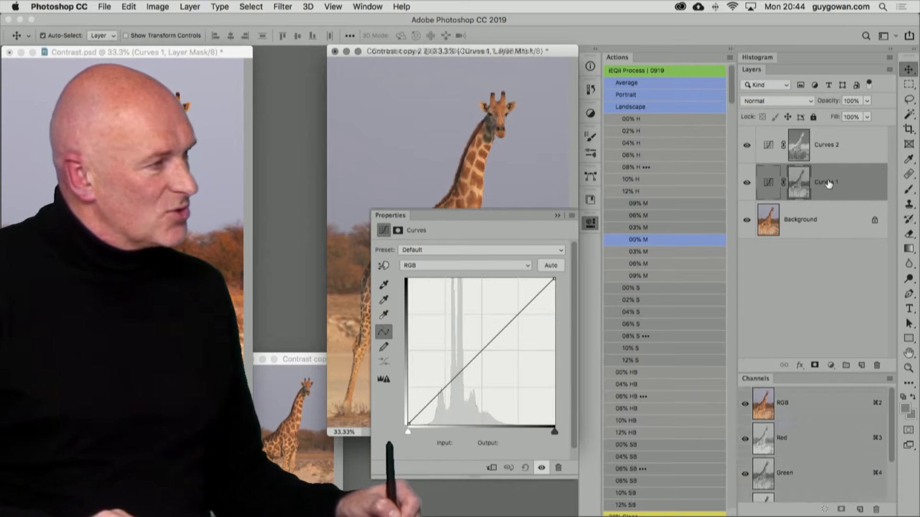
{"action": "double_click", "coordinate": [829, 184]}
{"action": "key", "text": "Return"}
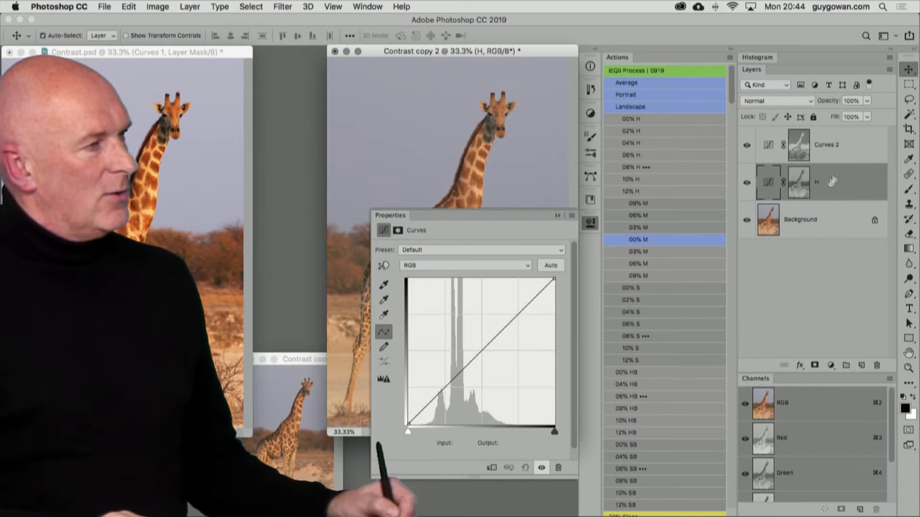
{"action": "double_click", "coordinate": [824, 145]}
{"action": "type", "text": "S"}
{"action": "key", "text": "Return"}
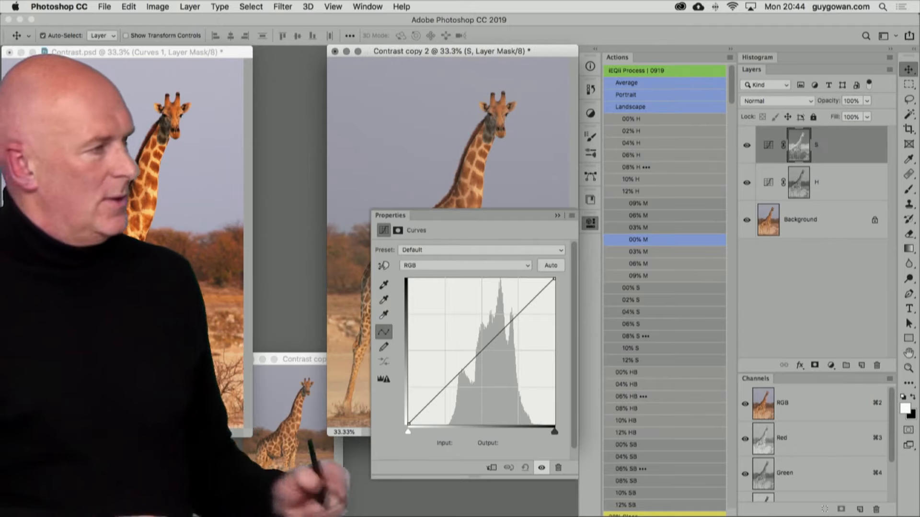
Darken the H layer's curve by setting a midpoint at input 50 to output 40.
{"action": "left_click", "coordinate": [768, 188]}
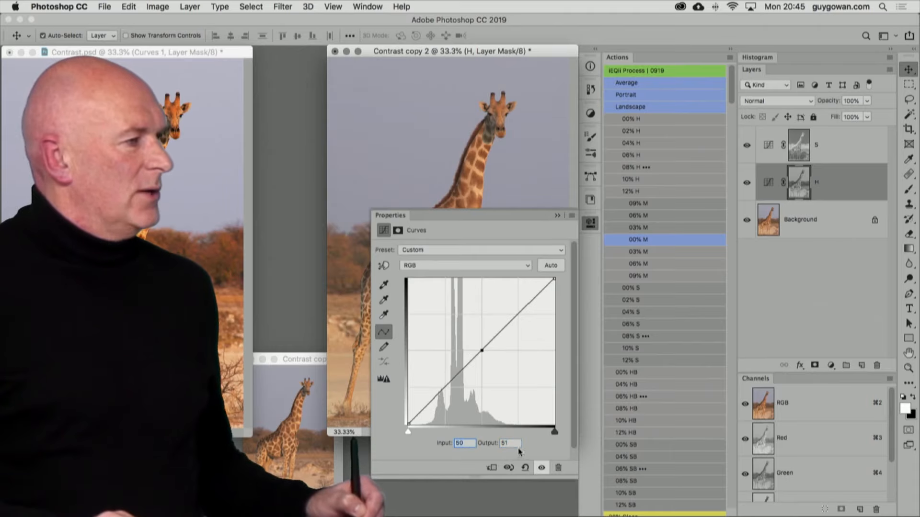
{"action": "key", "text": "shift+Down"}
{"action": "key", "text": "shift+Down"}
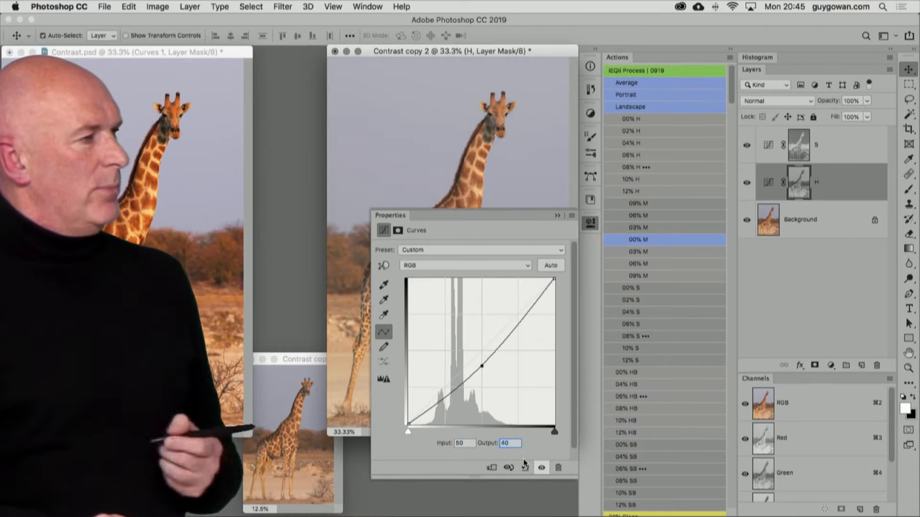
Brighten the S layer's curve by setting a midpoint at input 50 to output 70, and collapse the curve settings.
{"action": "left_click", "coordinate": [765, 149]}
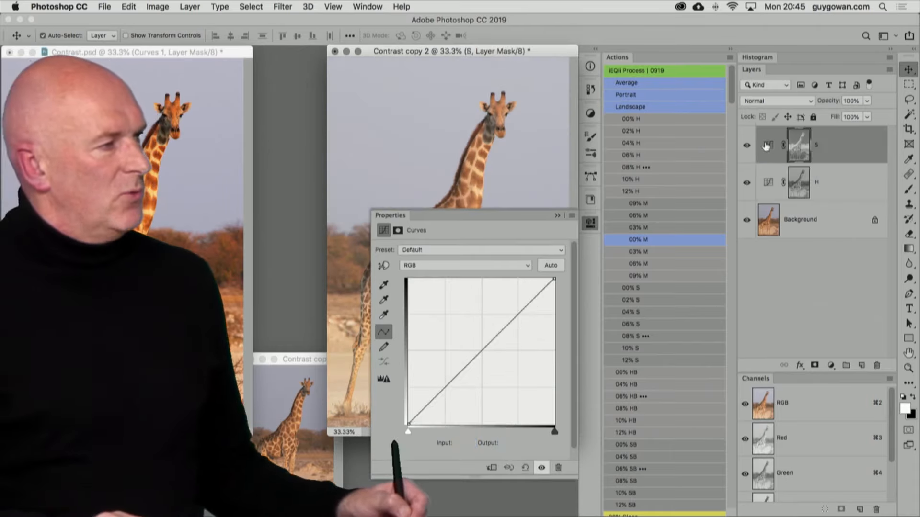
{"action": "left_click", "coordinate": [480, 353]}
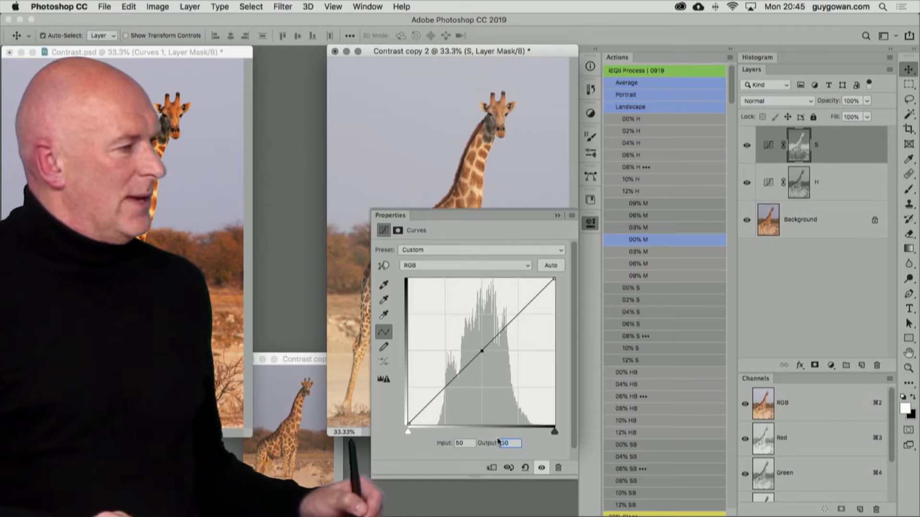
{"action": "type", "text": "70"}
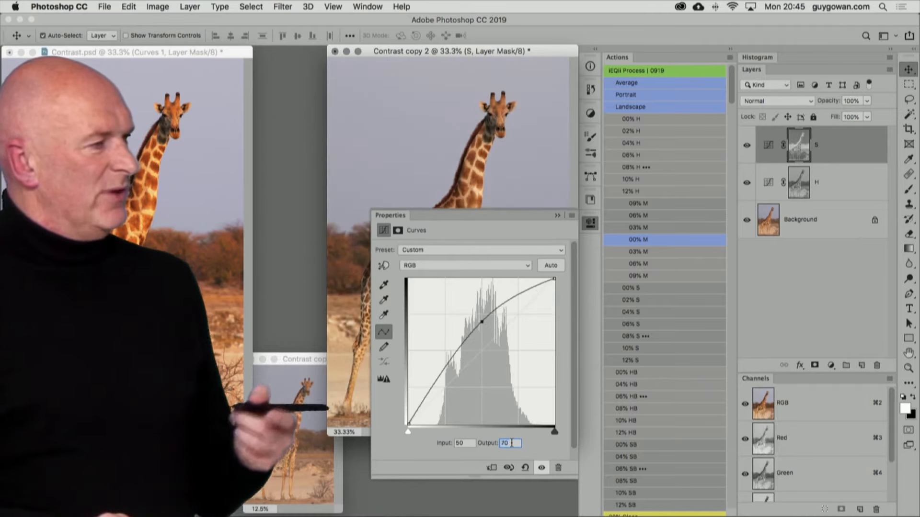
{"action": "key", "text": "shift+Down"}
{"action": "key", "text": "shift+Up"}
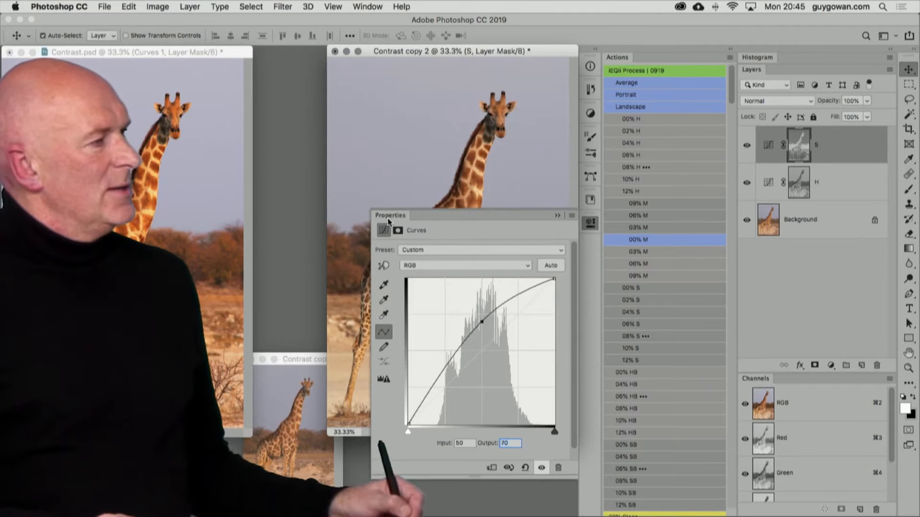
{"action": "double_click", "coordinate": [389, 216]}
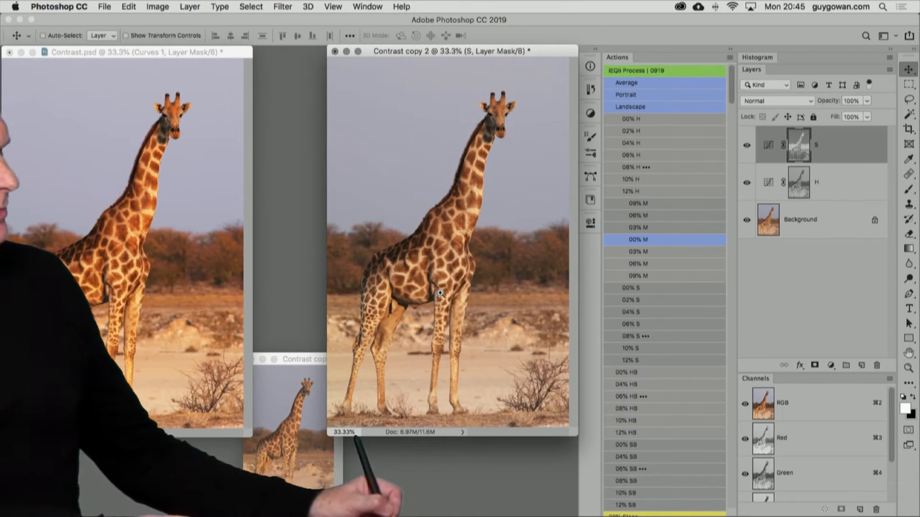
Tile Contrast.psd, Contrast copy and Contrast copy 2 vertically side by side, all at a matching 50% zoom.
{"action": "left_click", "coordinate": [437, 319], "text": "shift+super"}
{"action": "left_click", "coordinate": [428, 300], "text": "shift+super"}
{"action": "left_click", "coordinate": [296, 363]}
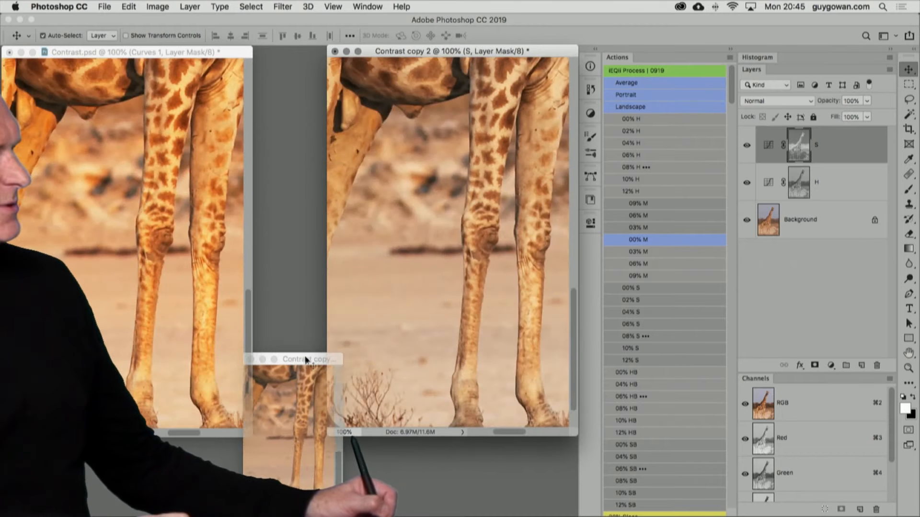
{"action": "double_click", "coordinate": [305, 360]}
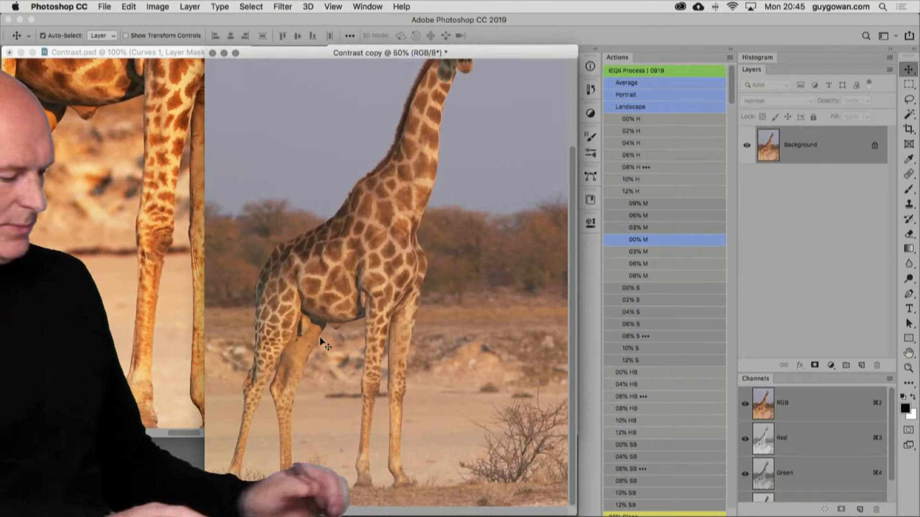
{"action": "key", "text": "super+F3"}
{"action": "key", "text": "super+F4"}
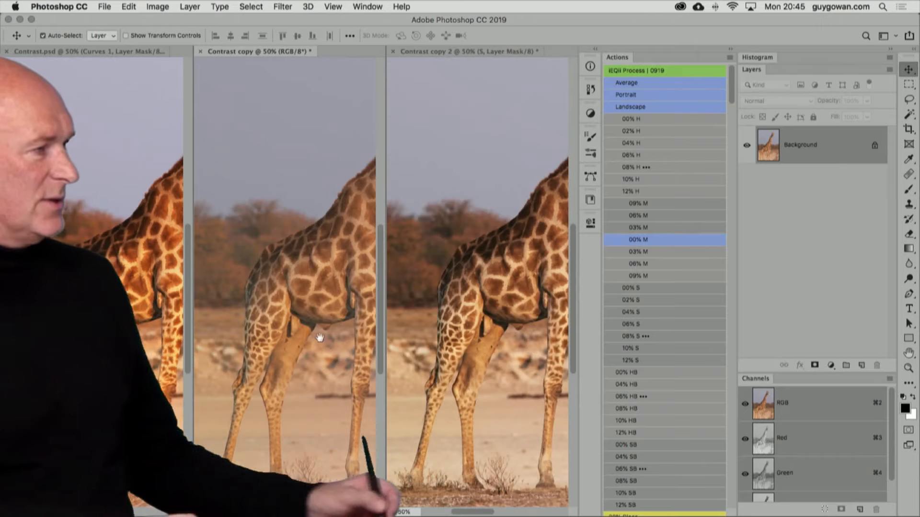
Examine the giraffe's neck and body at 100% zoom across the three tiled contrast versions.
{"action": "left_click", "coordinate": [420, 254]}
{"action": "left_click_drag", "start_coordinate": [420, 254], "coordinate": [409, 324]}
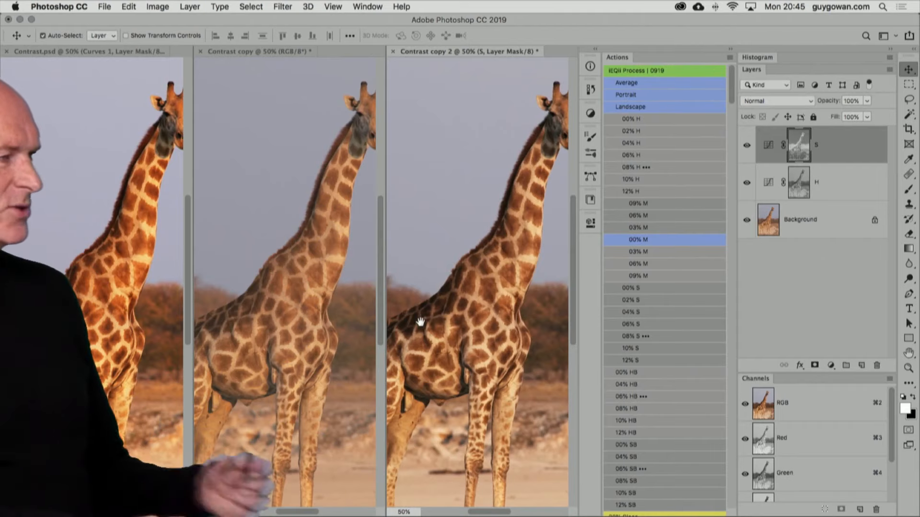
{"action": "left_click", "coordinate": [461, 342], "text": "super"}
{"action": "left_click", "coordinate": [461, 342], "text": "super"}
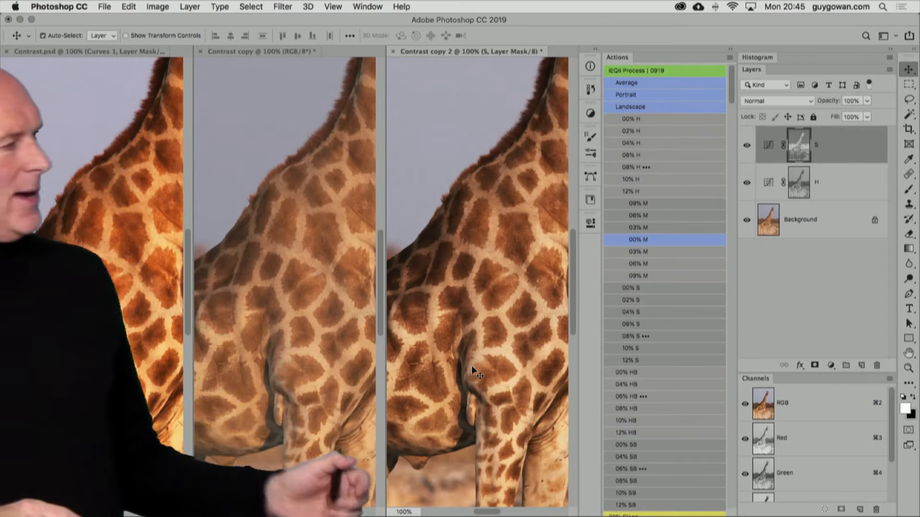
Try the Luminosity blend mode on the Curves 1 layer of Contrast.psd, and return it to Normal.
{"action": "left_click", "coordinate": [91, 51]}
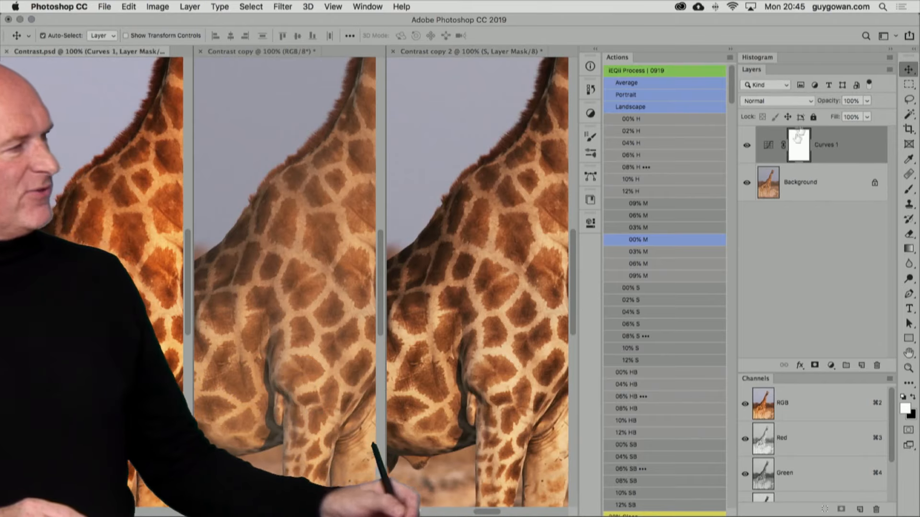
{"action": "left_click", "coordinate": [776, 101]}
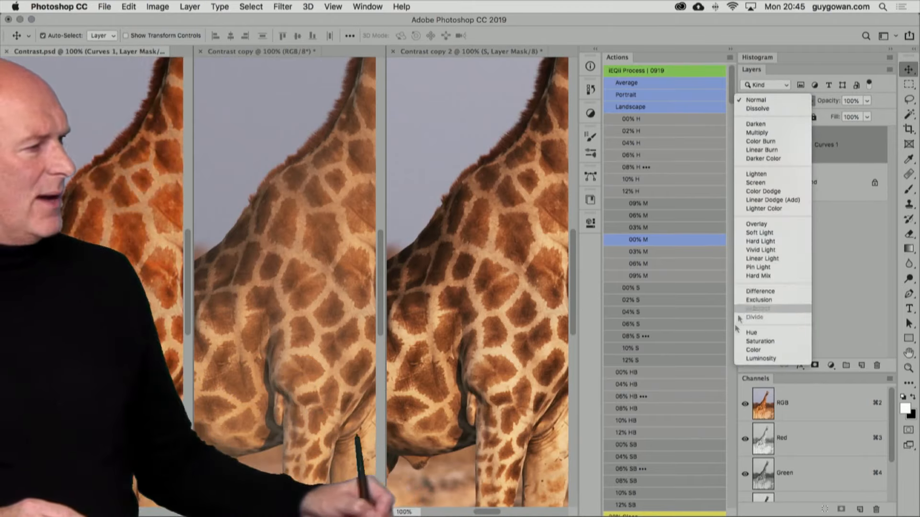
{"action": "left_click", "coordinate": [740, 356]}
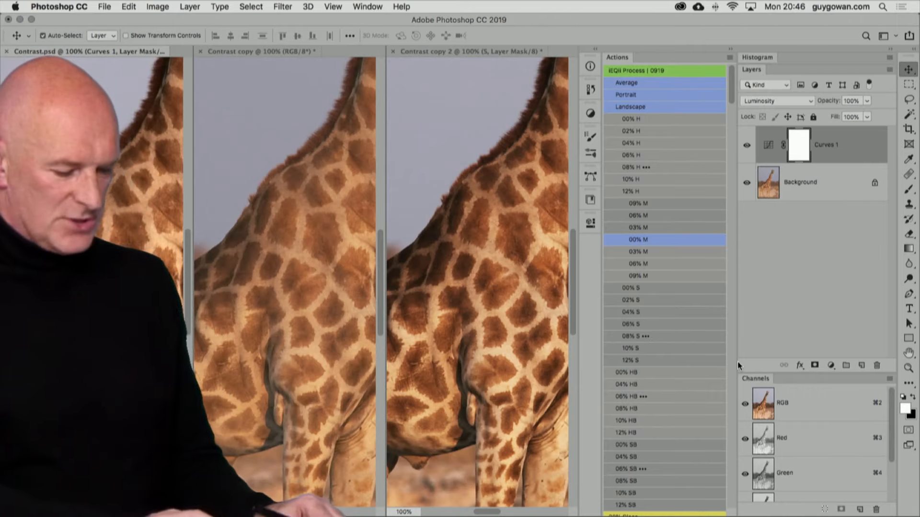
{"action": "key", "text": "alt+shift+n"}
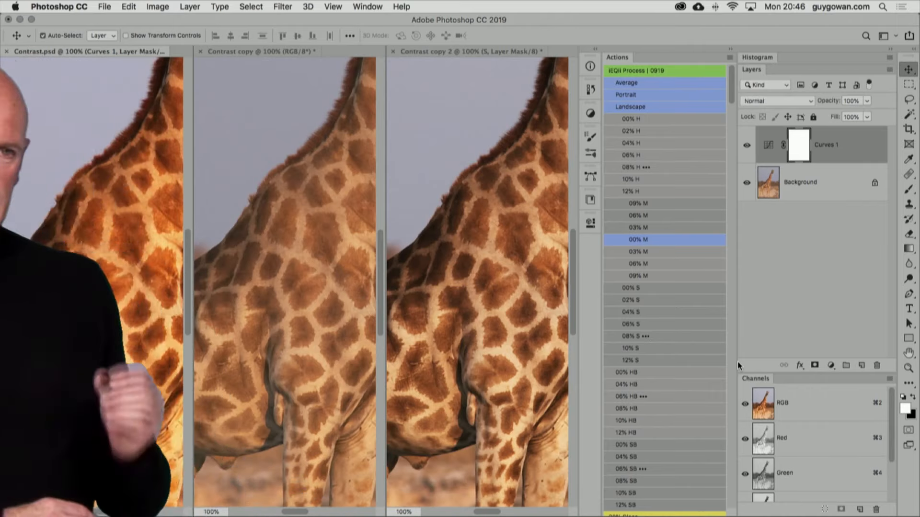
Compare the giraffe's head, neck and full body across the three tiled versions, down to 33.3% zoom.
{"action": "left_click", "coordinate": [512, 249]}
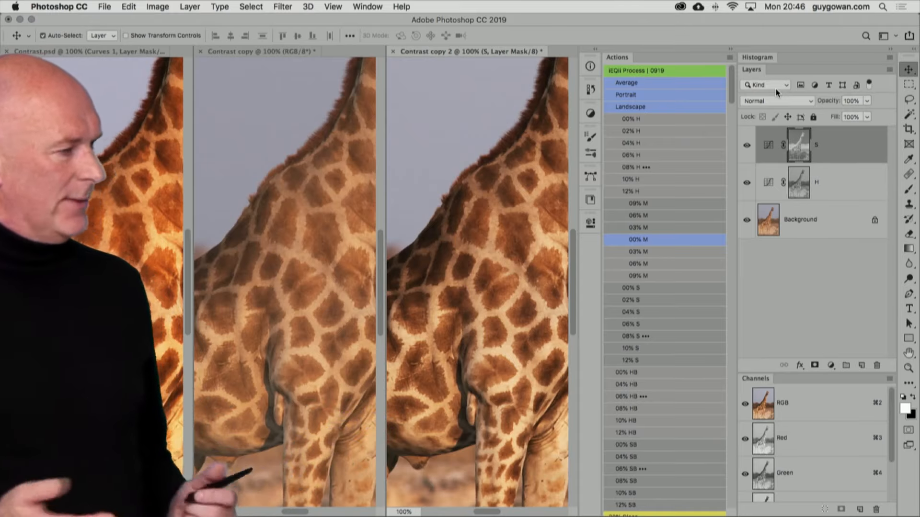
{"action": "key", "text": "super+space"}
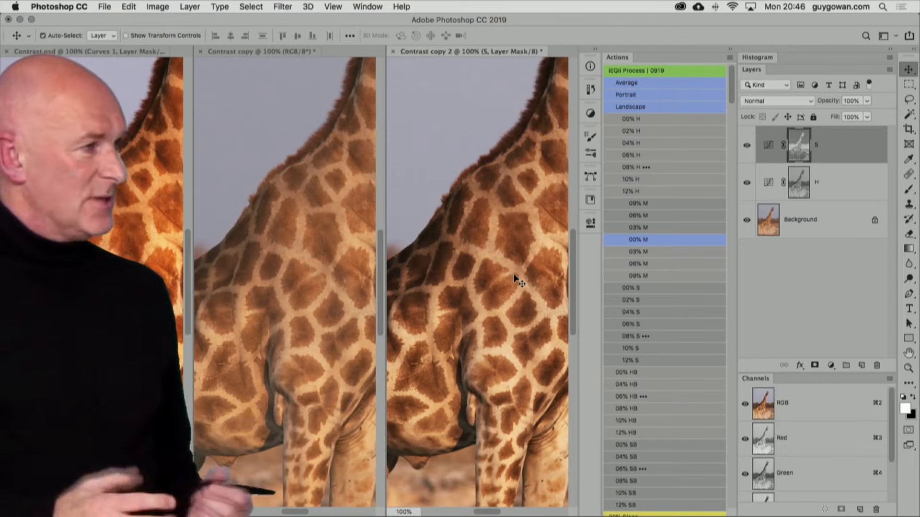
{"action": "left_click_drag", "start_coordinate": [493, 227], "coordinate": [488, 400]}
{"action": "left_click_drag", "start_coordinate": [535, 232], "coordinate": [504, 298]}
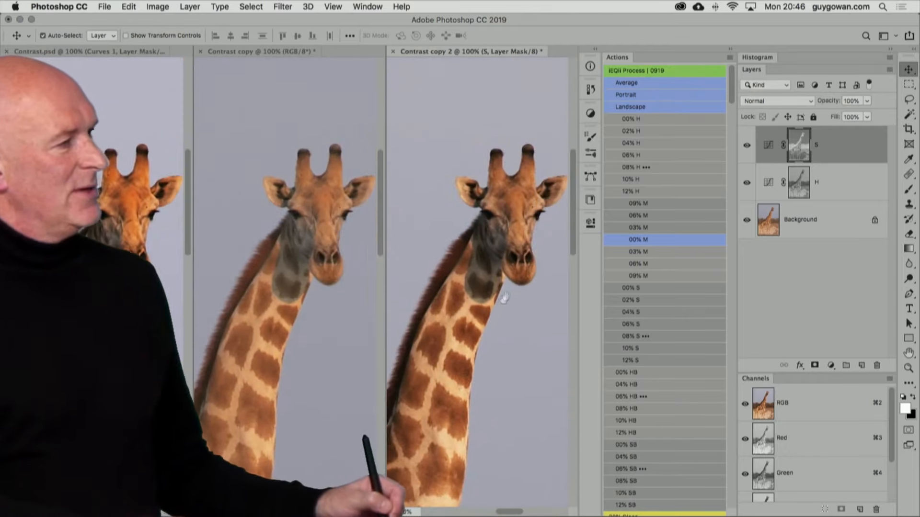
{"action": "left_click", "coordinate": [478, 329], "text": "alt"}
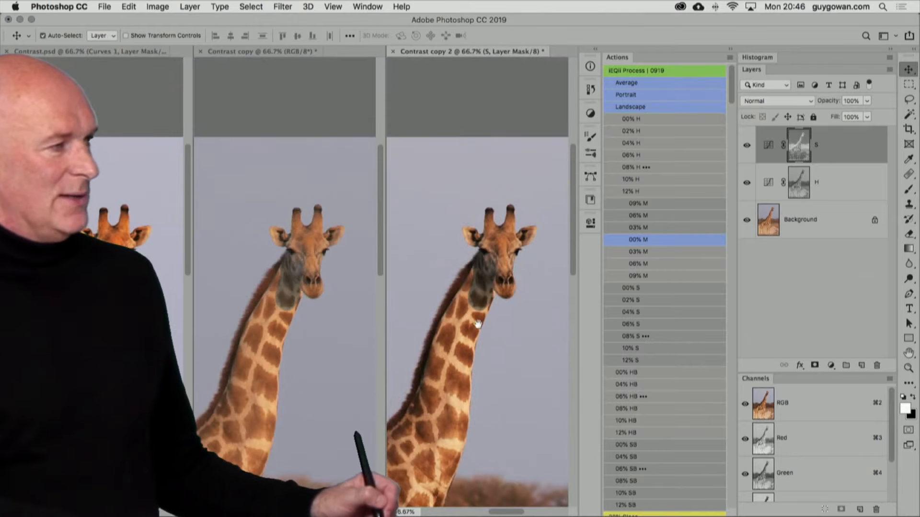
{"action": "key", "text": "super+minus"}
{"action": "key", "text": "super+minus"}
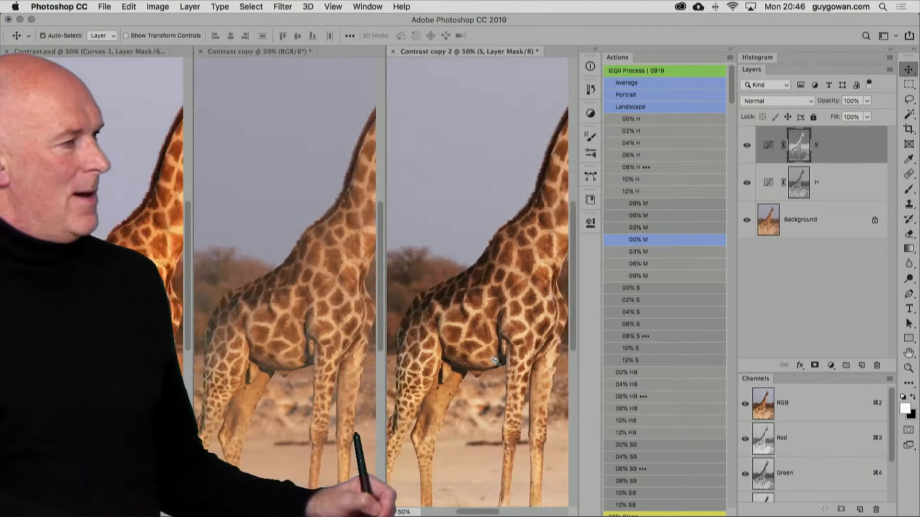
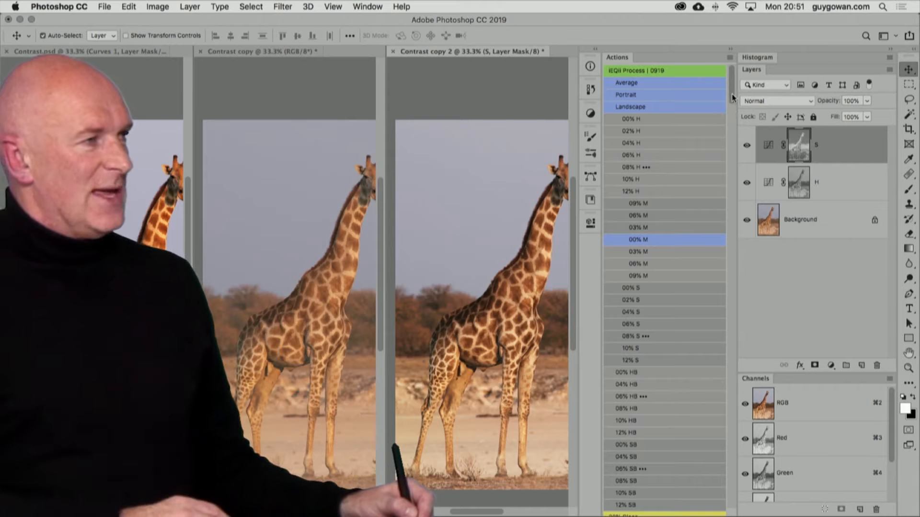
{"action": "mouse_move", "coordinate": [732, 98]}
{"action": "left_mouse_down"}
{"action": "mouse_move", "coordinate": [730, 120]}
{"action": "mouse_move", "coordinate": [729, 92]}
{"action": "left_mouse_up"}
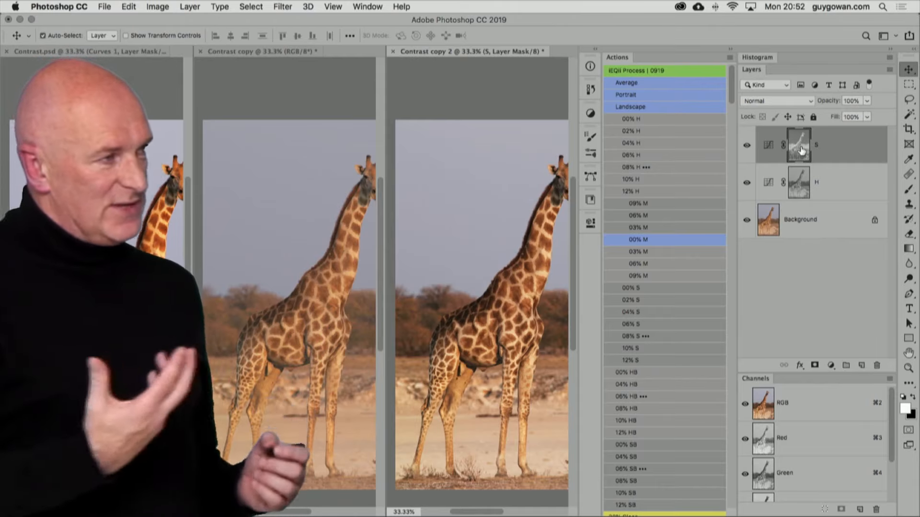
Close Contrast copy 2, Contrast.psd and Contrast copy without saving their changes.
{"action": "key", "text": "super+w"}
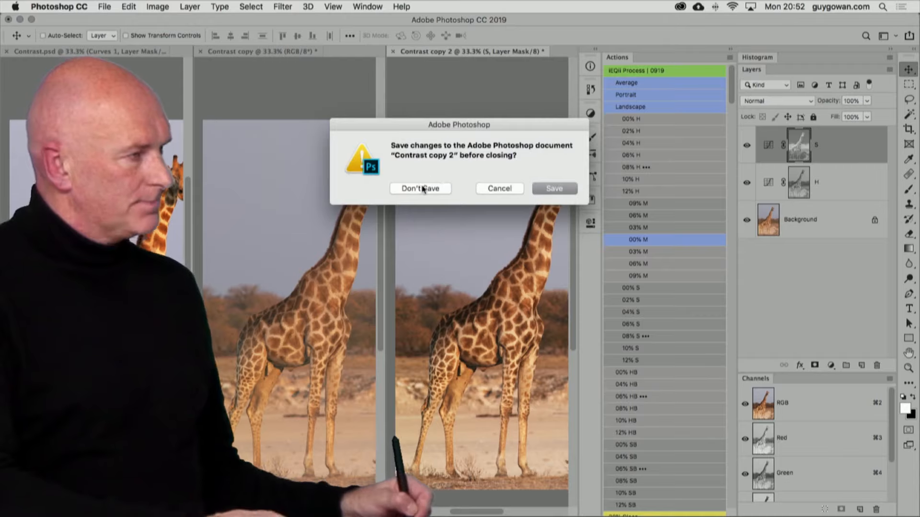
{"action": "left_click", "coordinate": [421, 188]}
{"action": "key", "text": "super+w"}
{"action": "left_click", "coordinate": [419, 187]}
{"action": "key", "text": "super+w"}
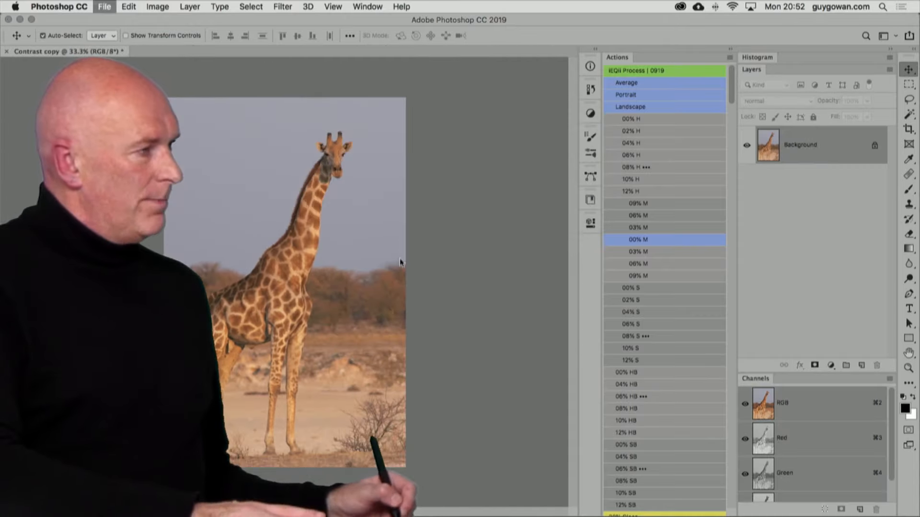
{"action": "left_click", "coordinate": [403, 193]}
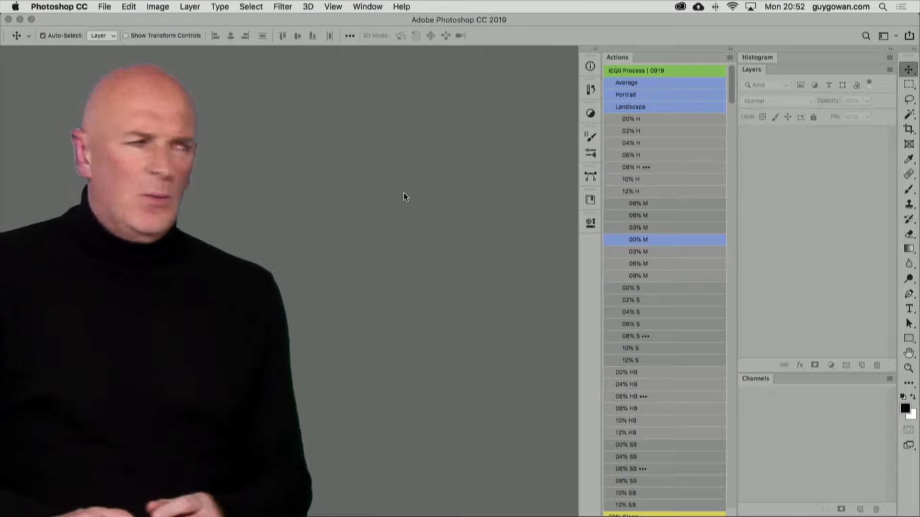
Switch to Adobe Bridge and open DSC_3155.NEF from the Demo folder in Photoshop with its raw settings unadjusted.
{"action": "key", "text": "super+Tab"}
{"action": "key", "text": "super+Tab"}
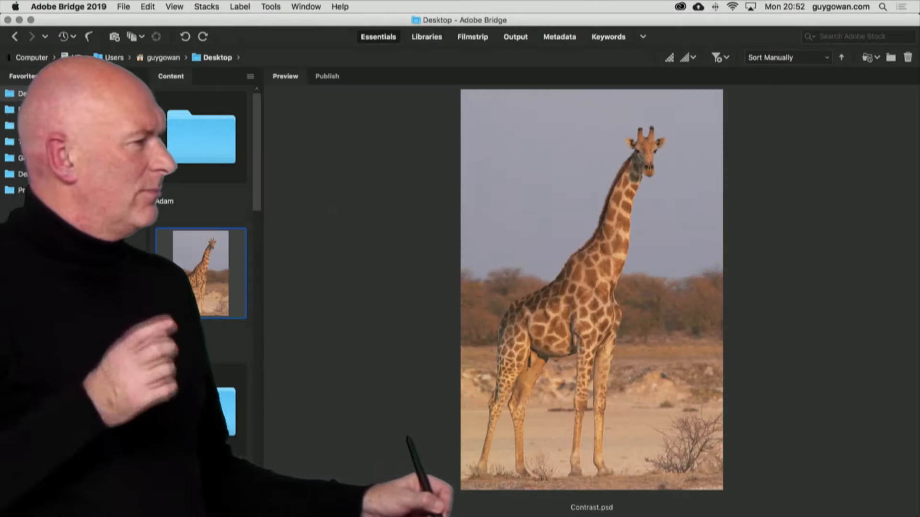
{"action": "left_click", "coordinate": [33, 109]}
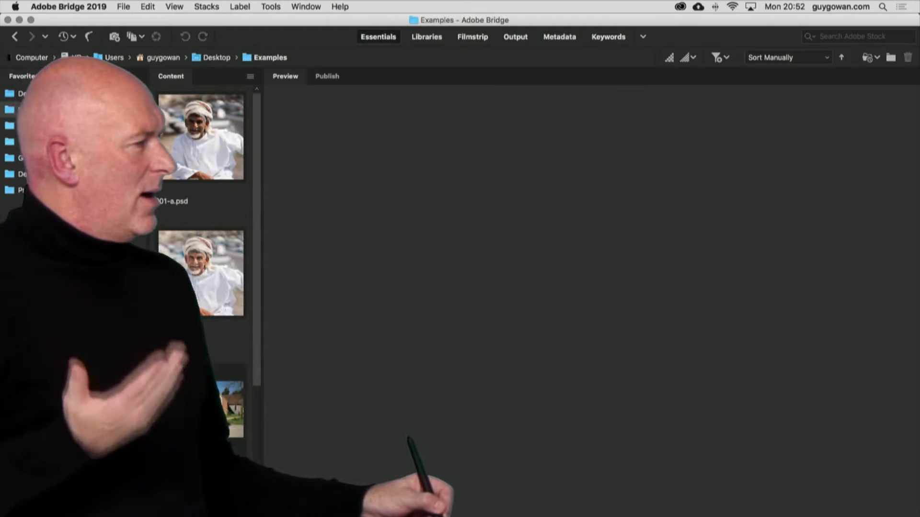
{"action": "left_click", "coordinate": [32, 125]}
{"action": "left_click", "coordinate": [32, 142]}
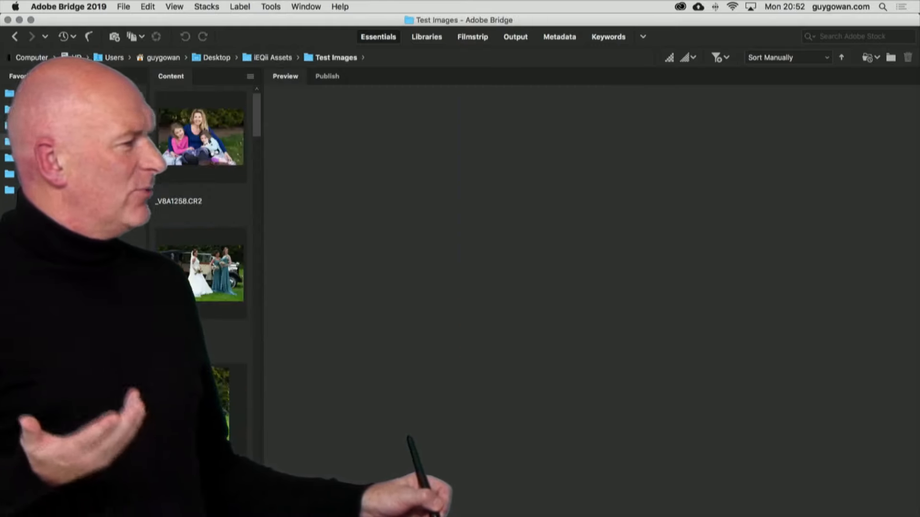
{"action": "left_click", "coordinate": [33, 110]}
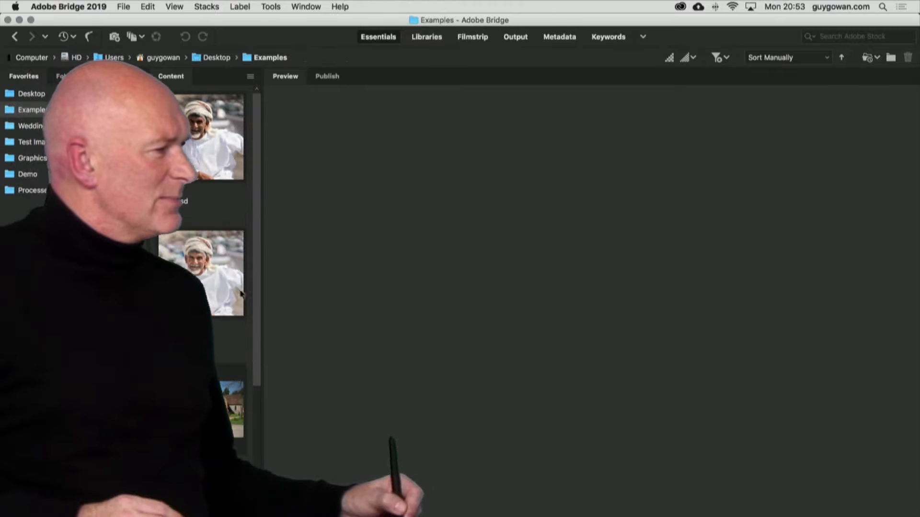
{"action": "left_click", "coordinate": [27, 174]}
{"action": "left_click", "coordinate": [209, 272]}
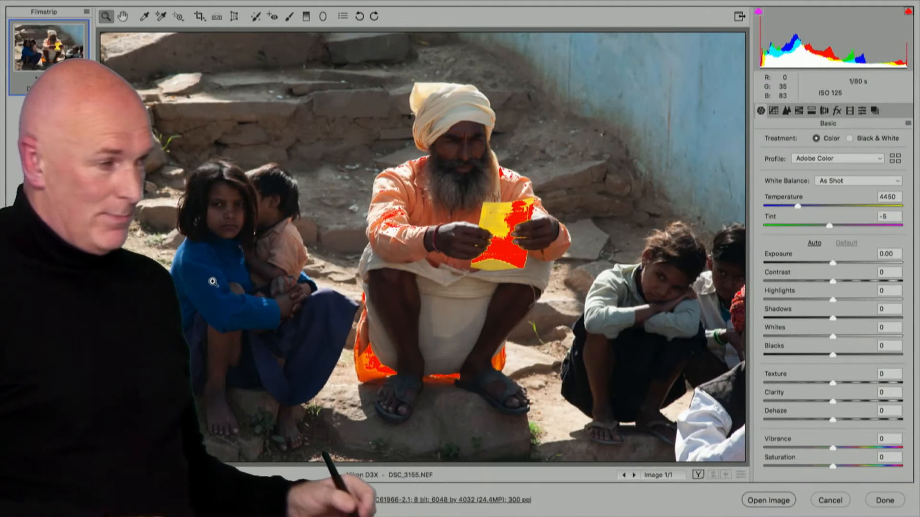
{"action": "left_click", "coordinate": [777, 505]}
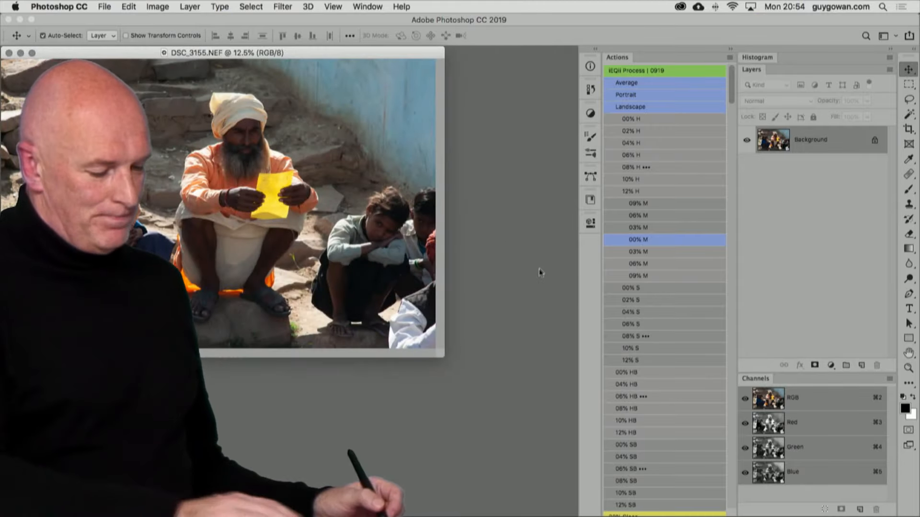
Return to Bridge, reopen DSC_3155.NEF in Camera Raw and apply the Default preset to it.
{"action": "key", "text": "super+Tab"}
{"action": "key", "text": "super+Tab"}
{"action": "key", "text": "super+shift+Tab"}
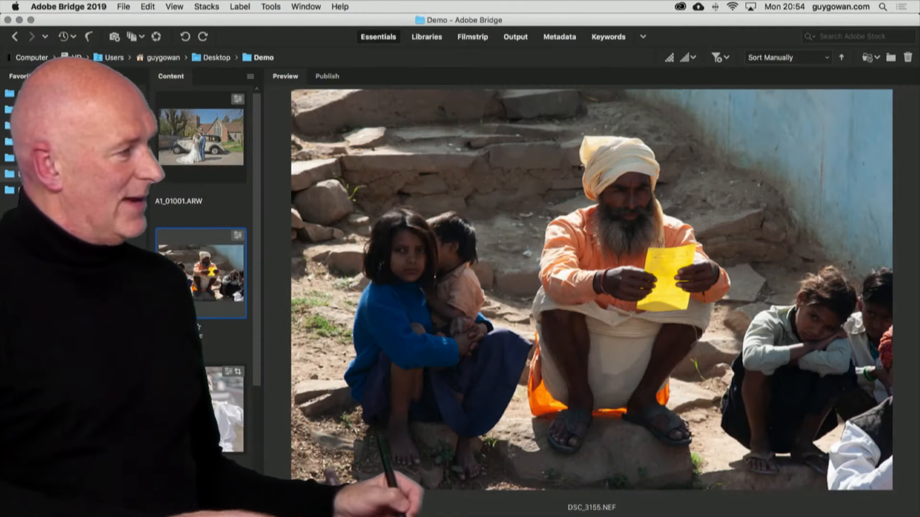
{"action": "double_click", "coordinate": [223, 271]}
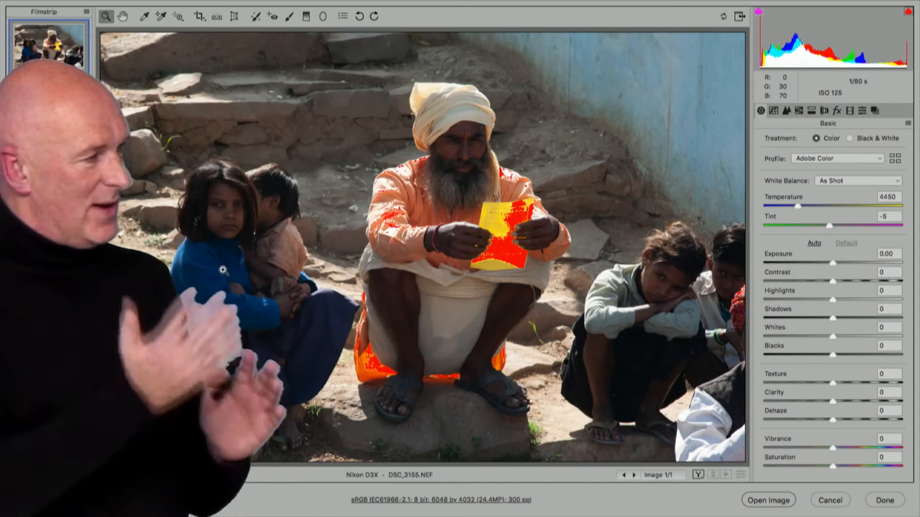
{"action": "left_click", "coordinate": [862, 110]}
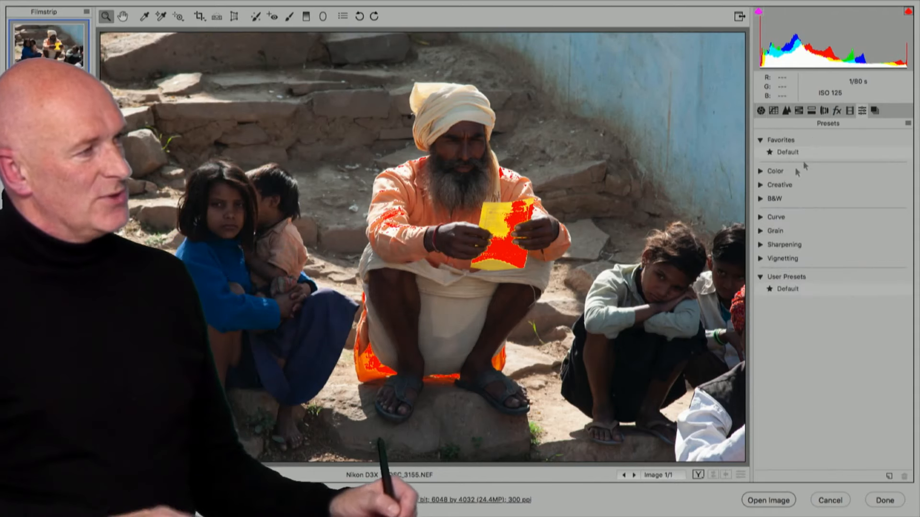
{"action": "left_click", "coordinate": [783, 151]}
{"action": "left_click", "coordinate": [760, 111]}
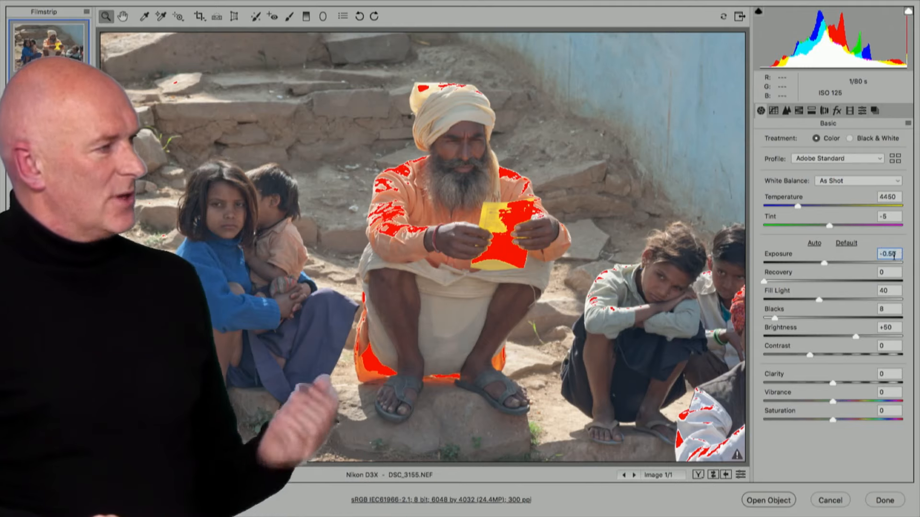
Set the raw photo's Exposure to -1.00, comparing it against 0.00 along the way.
{"action": "key", "text": "shift+Down"}
{"action": "key", "text": "shift+Down"}
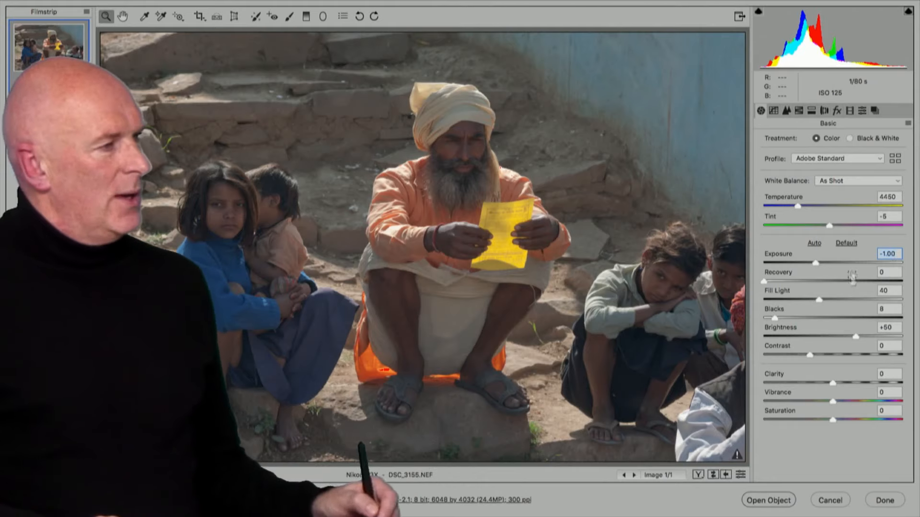
{"action": "key", "text": "shift+Up"}
{"action": "key", "text": "shift+Up"}
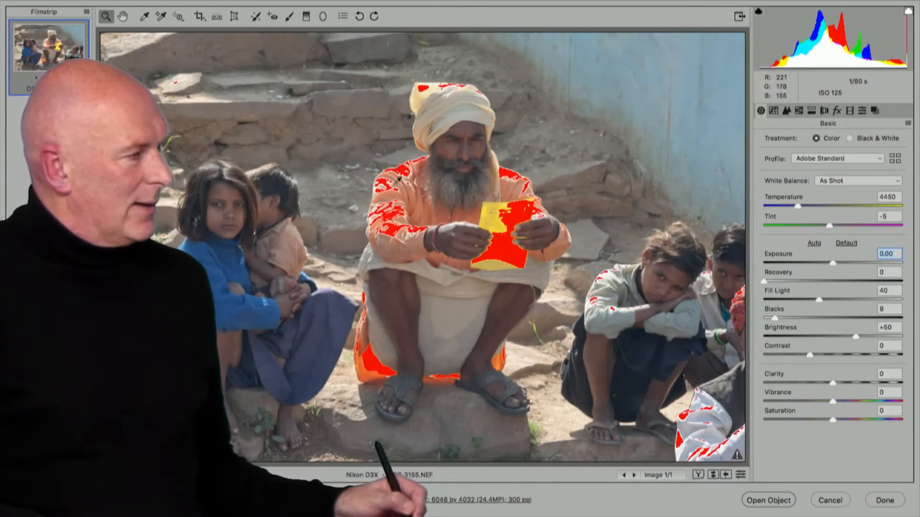
{"action": "key", "text": "shift+Down"}
{"action": "key", "text": "shift+Down"}
Raise the Fill Light in stages to 90 to open up the photo's shadows.
{"action": "left_click", "coordinate": [899, 290]}
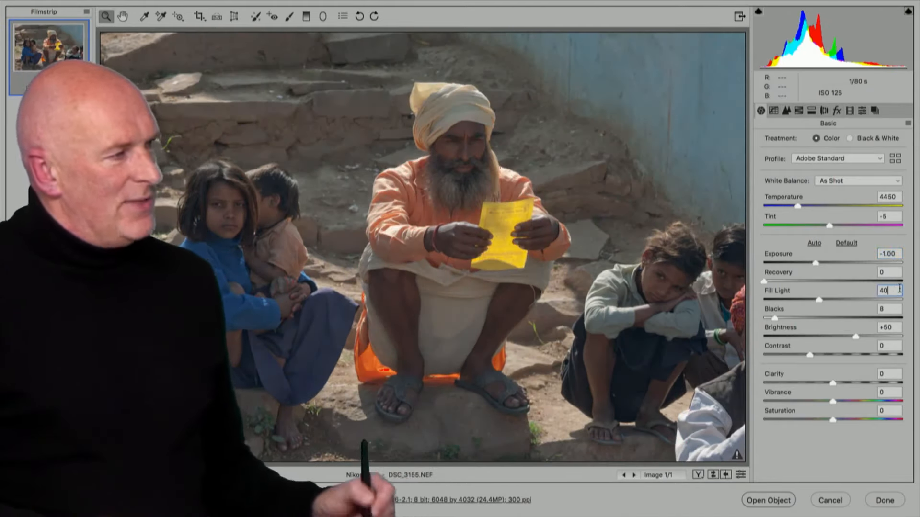
{"action": "key", "text": "shift+Up"}
{"action": "key", "text": "shift+Up"}
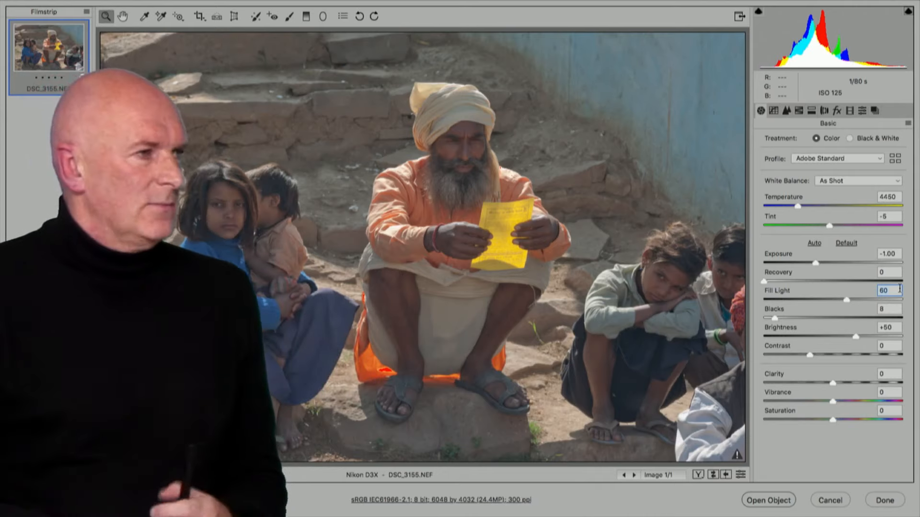
{"action": "key", "text": "shift+Up"}
{"action": "key", "text": "shift+Up"}
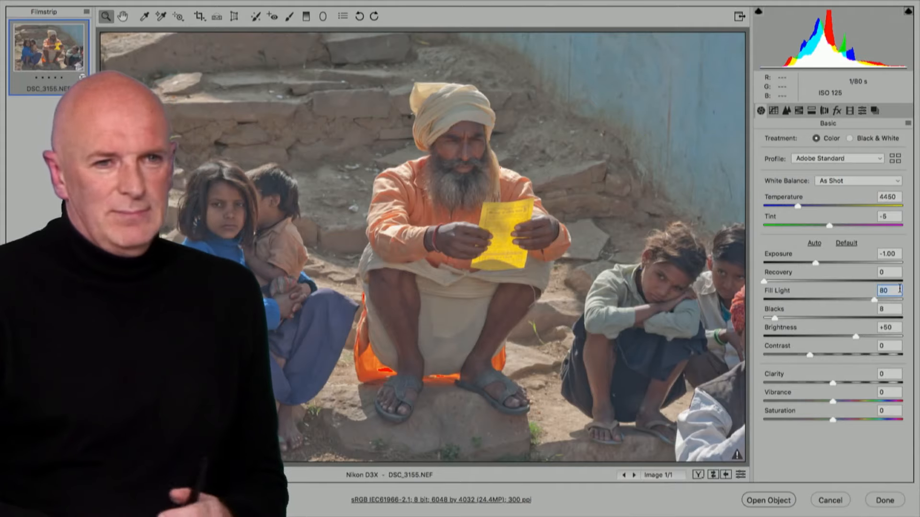
{"action": "key", "text": "shift+Up"}
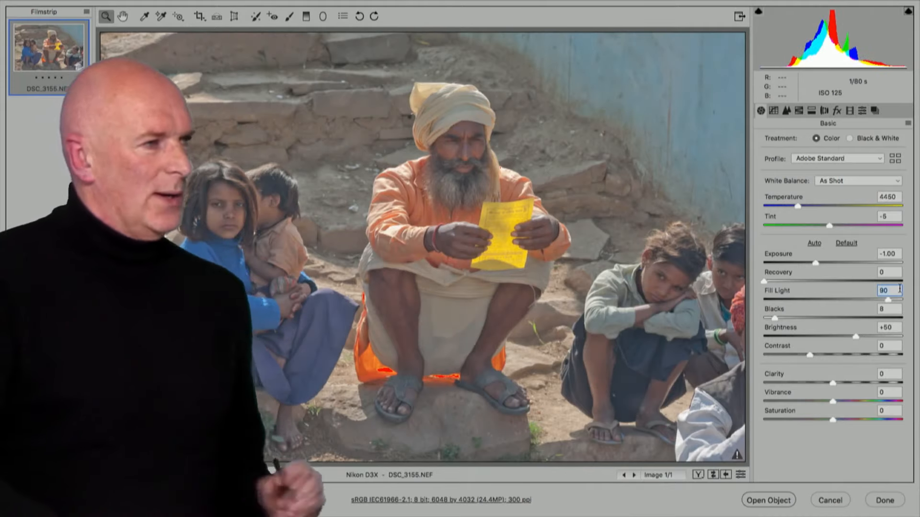
Set Blacks to 18 and open the adjusted raw photo in Photoshop as a second version.
{"action": "left_click", "coordinate": [898, 309]}
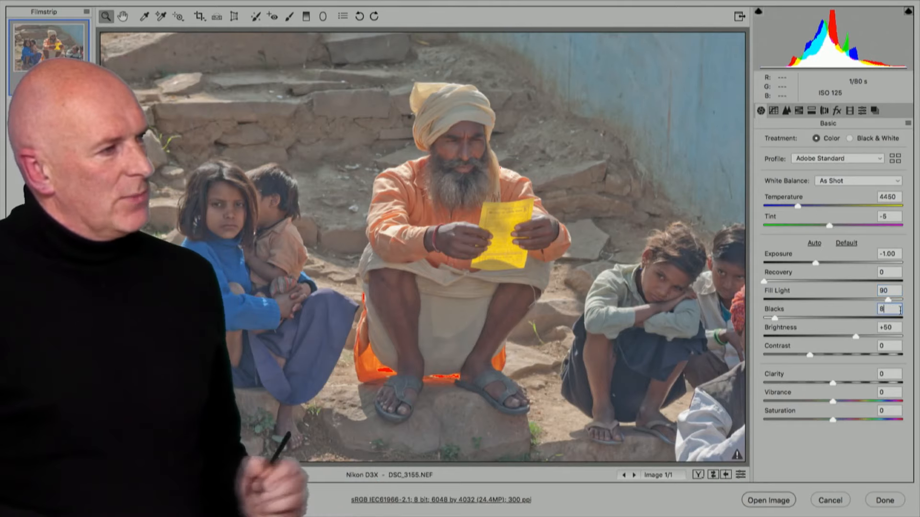
{"action": "key", "text": "shift+Up"}
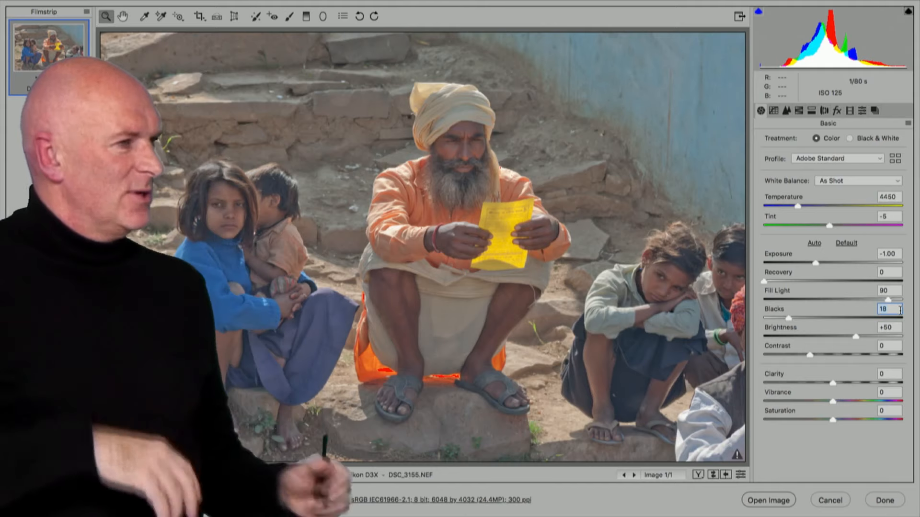
{"action": "left_click", "coordinate": [764, 501]}
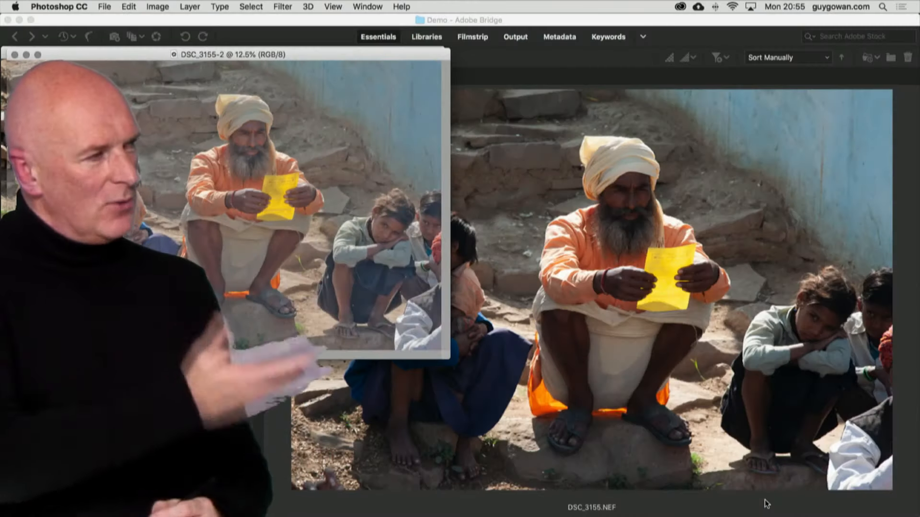
Run the iEQii process on the low-contrast version DSC_3155-2 and hide the panels for a side-by-side view.
{"action": "key", "text": "F1"}
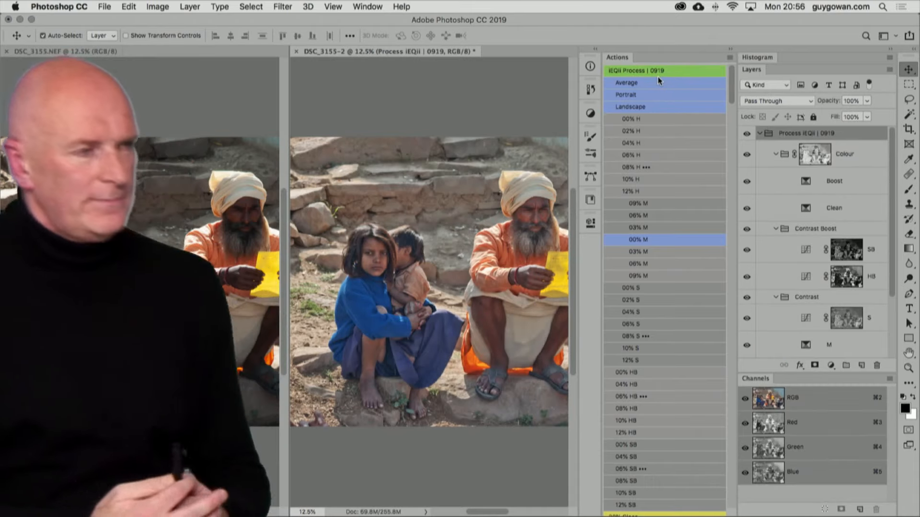
{"action": "key", "text": "Tab"}
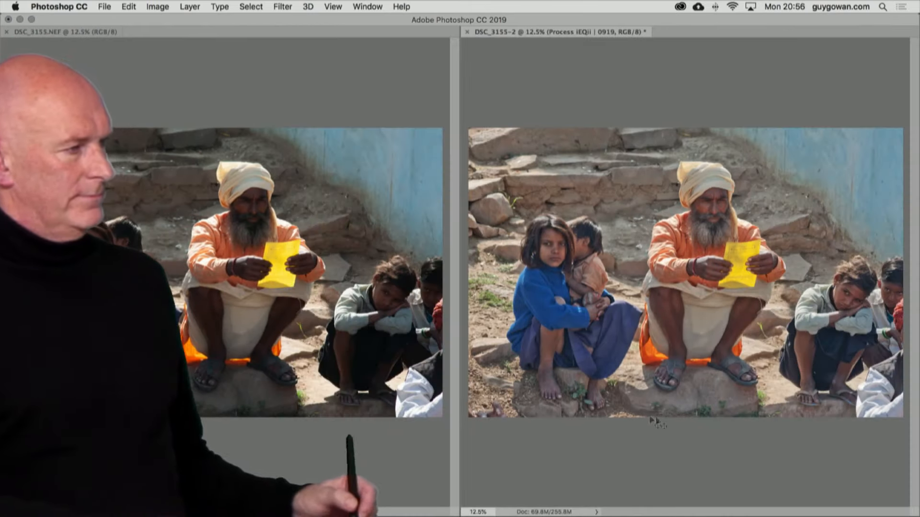
Compare the unadjusted and processed versions side by side, examining shadow detail in the girl's face and clothing and the seated man's face.
{"action": "left_click", "coordinate": [699, 263]}
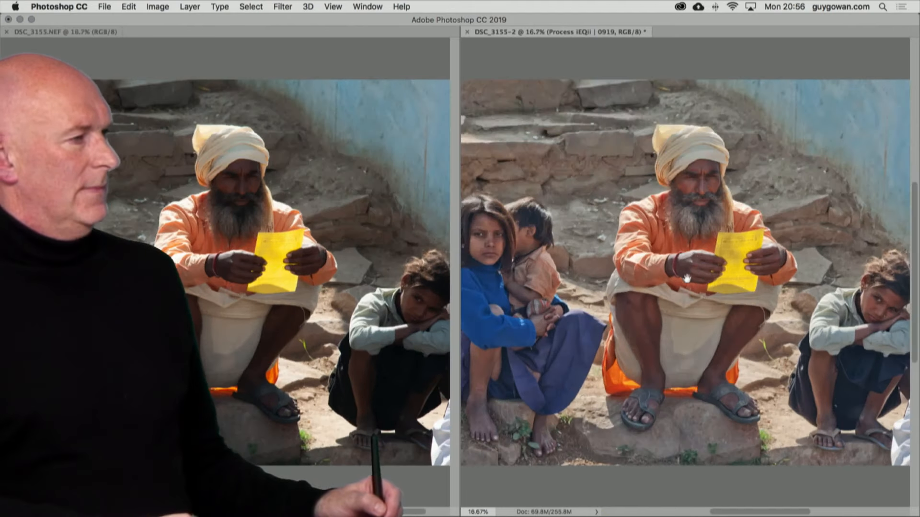
{"action": "left_click_drag", "start_coordinate": [688, 282], "coordinate": [704, 283]}
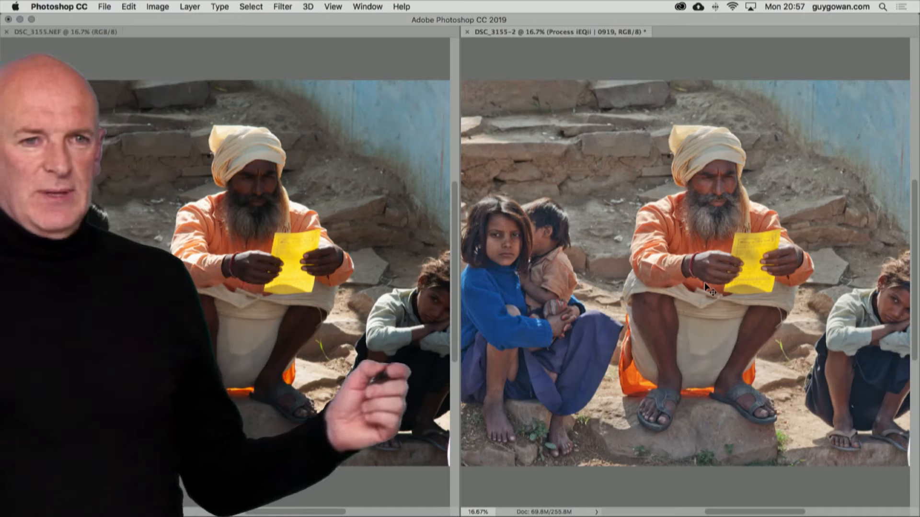
{"action": "left_click", "coordinate": [508, 258]}
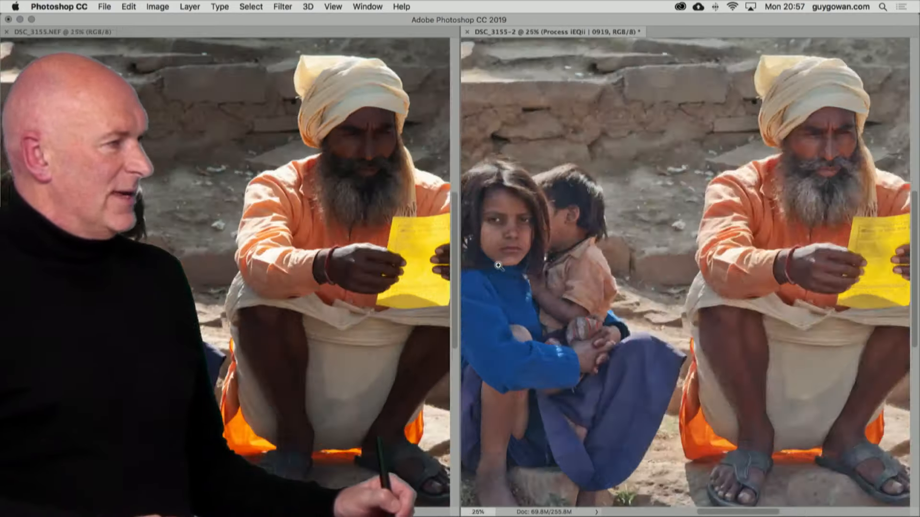
{"action": "left_click", "coordinate": [508, 259]}
{"action": "left_click", "coordinate": [508, 259]}
{"action": "left_click_drag", "start_coordinate": [524, 295], "coordinate": [665, 307]}
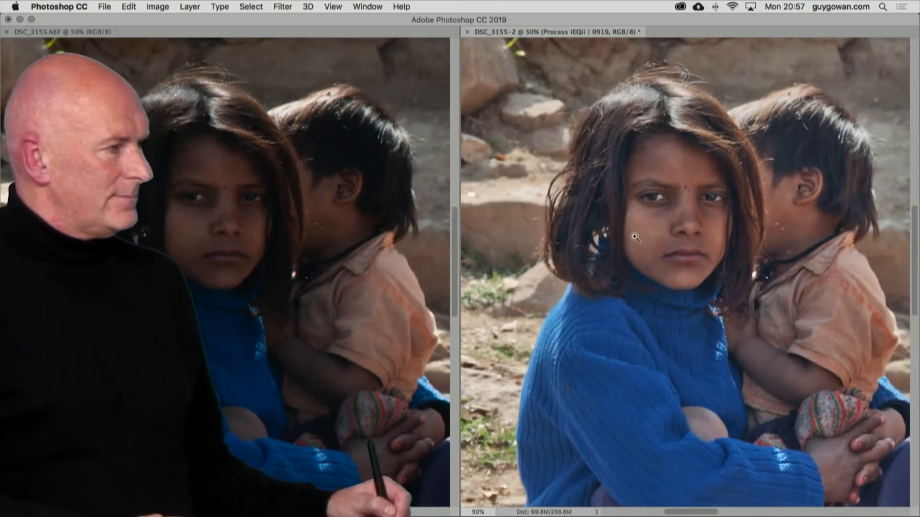
{"action": "left_click", "coordinate": [639, 271]}
{"action": "left_click_drag", "start_coordinate": [634, 277], "coordinate": [637, 320]}
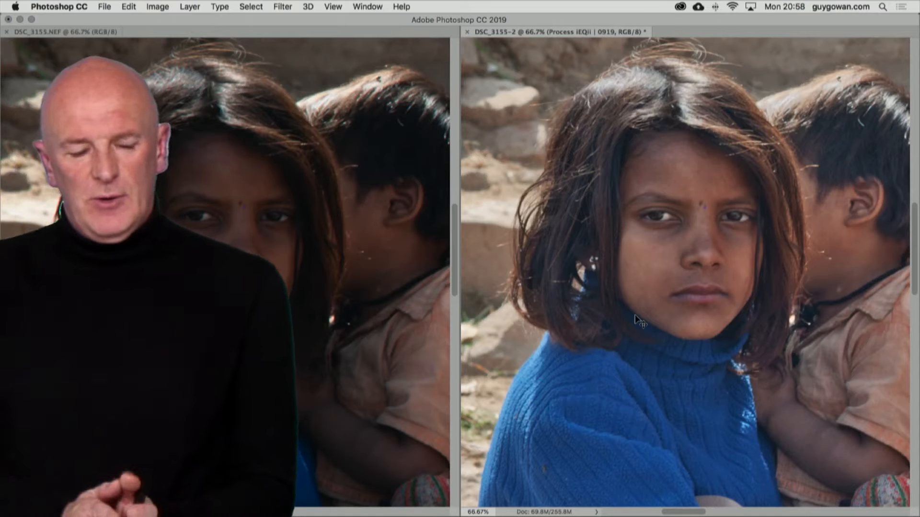
{"action": "left_click_drag", "start_coordinate": [640, 321], "coordinate": [213, 323]}
{"action": "left_click_drag", "start_coordinate": [768, 189], "coordinate": [433, 287]}
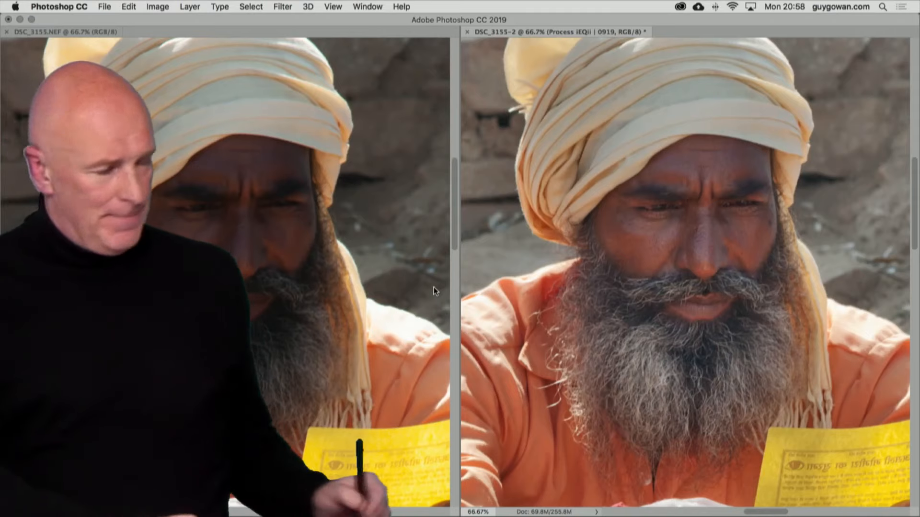
{"action": "left_click_drag", "start_coordinate": [644, 251], "coordinate": [609, 175]}
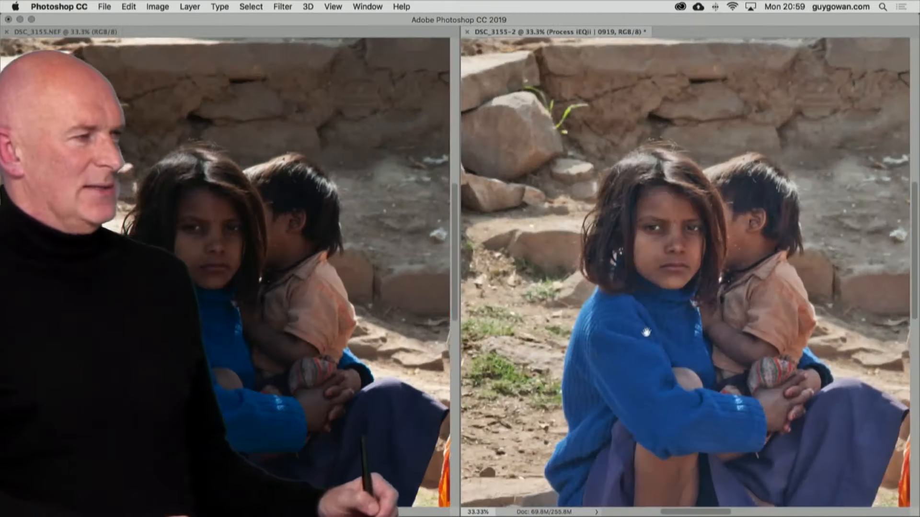
{"action": "left_click_drag", "start_coordinate": [646, 332], "coordinate": [625, 231]}
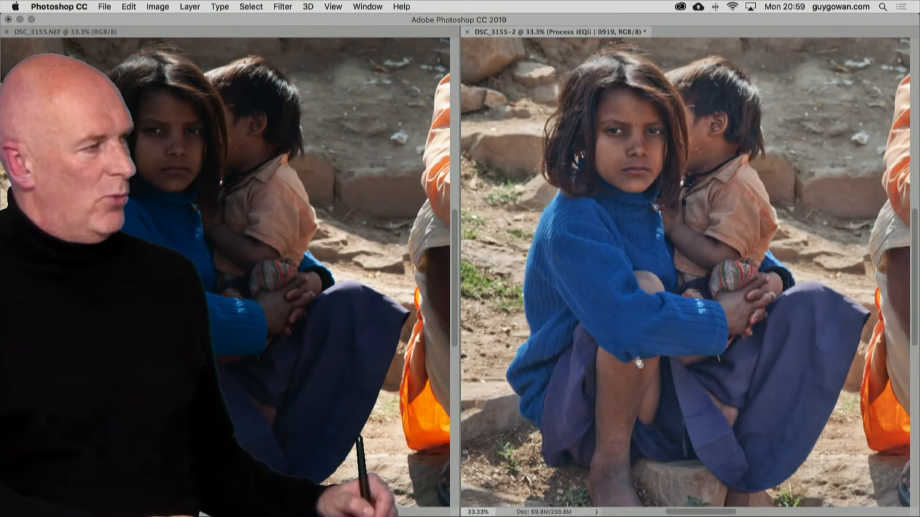
{"action": "left_click_drag", "start_coordinate": [638, 362], "coordinate": [614, 284]}
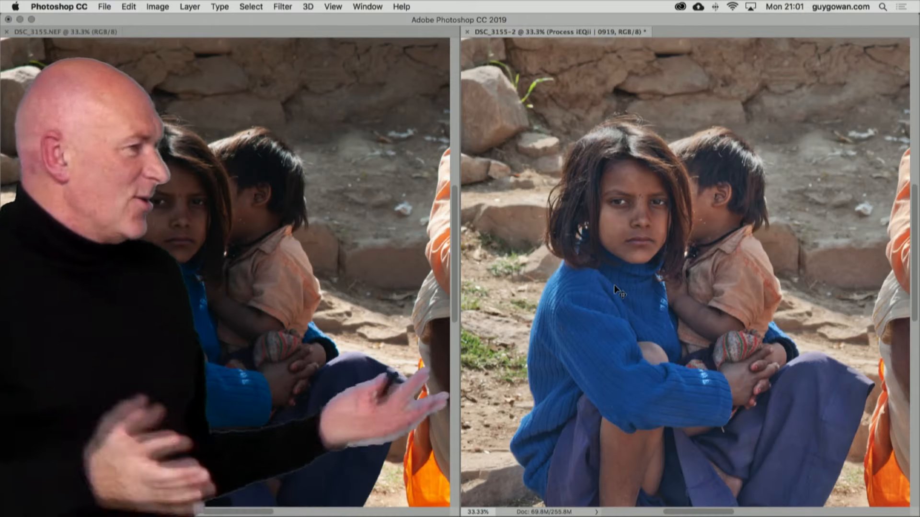
Close both DSC_3155 versions without saving the changes.
{"action": "key", "text": "alt+super+w"}
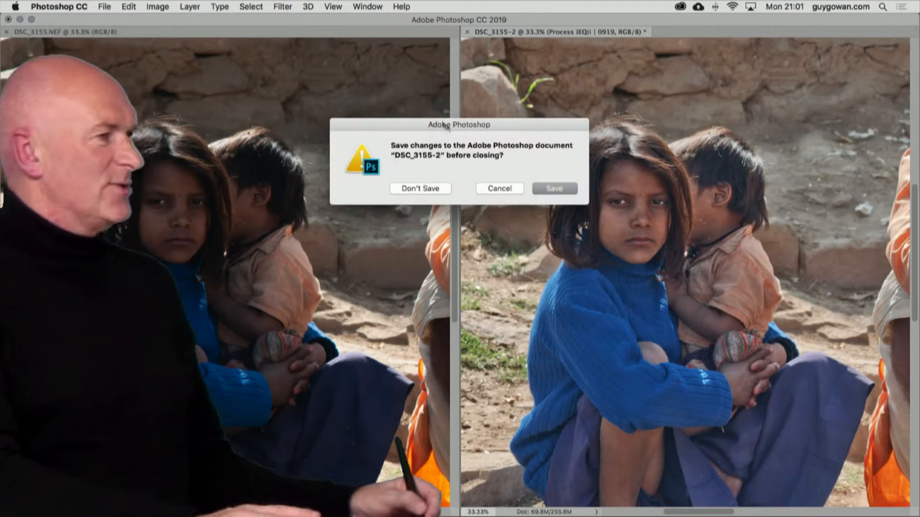
{"action": "left_click", "coordinate": [415, 190]}
{"action": "left_click", "coordinate": [420, 189]}
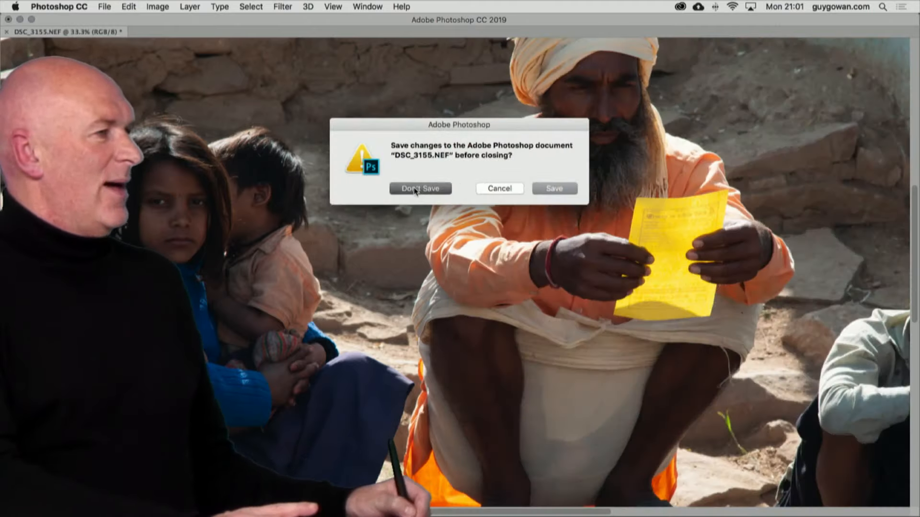
Switch to Bridge and preview the raw photos in the Demo folder one after another.
{"action": "key", "text": "super+Tab"}
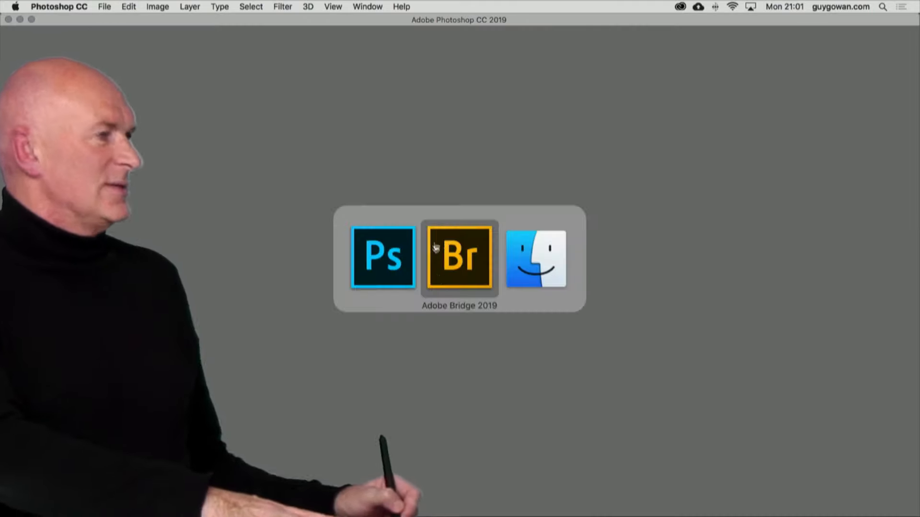
{"action": "left_click", "coordinate": [462, 271]}
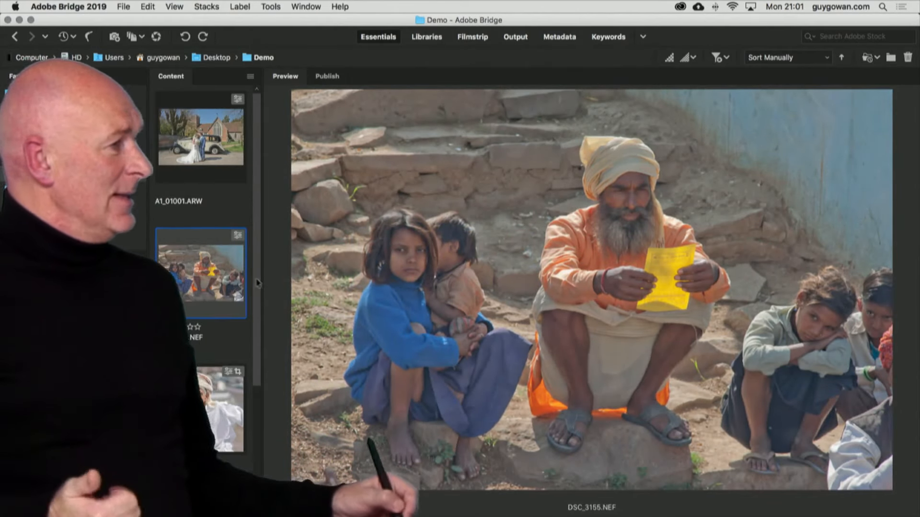
{"action": "left_click_drag", "start_coordinate": [257, 290], "coordinate": [278, 307]}
{"action": "left_click", "coordinate": [195, 143]}
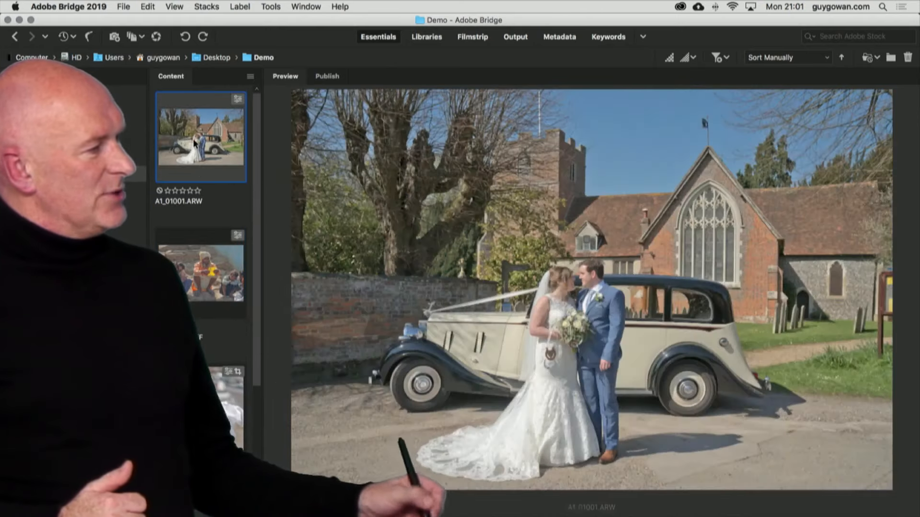
{"action": "left_click", "coordinate": [197, 270]}
{"action": "left_click", "coordinate": [201, 408]}
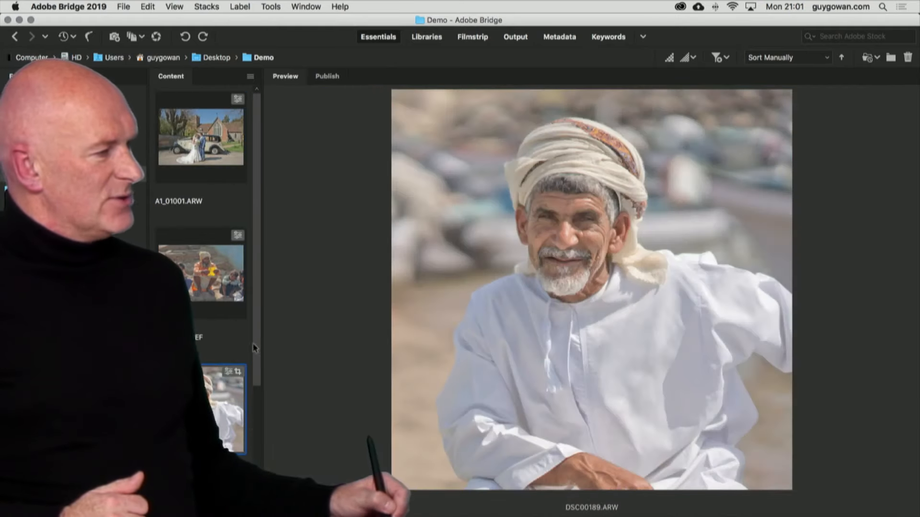
{"action": "key", "text": "Down"}
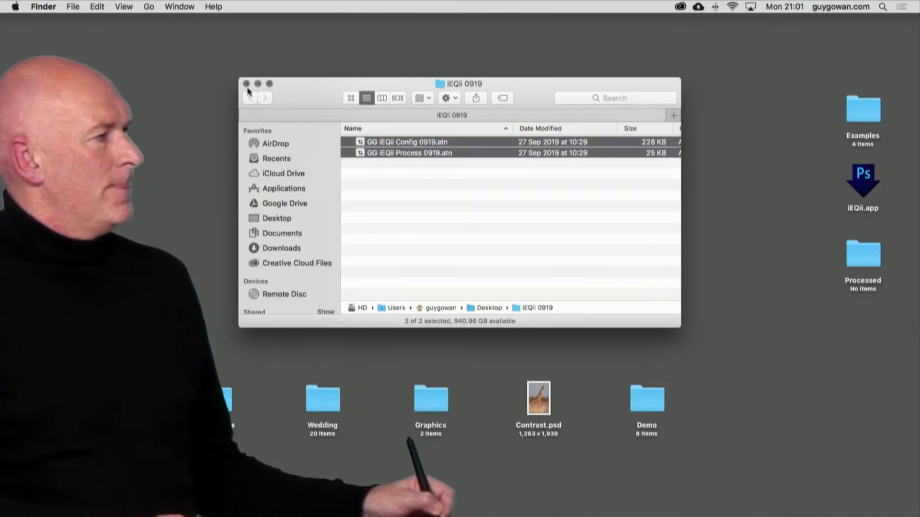
Close the iEQii 0919 folder window and swap the desktop positions of the Demo and Examples folders, placing Demo above iEQii.app.
{"action": "left_click", "coordinate": [246, 83]}
{"action": "left_click_drag", "start_coordinate": [650, 406], "coordinate": [758, 117]}
{"action": "left_click_drag", "start_coordinate": [871, 113], "coordinate": [654, 401]}
{"action": "left_click_drag", "start_coordinate": [775, 113], "coordinate": [873, 115]}
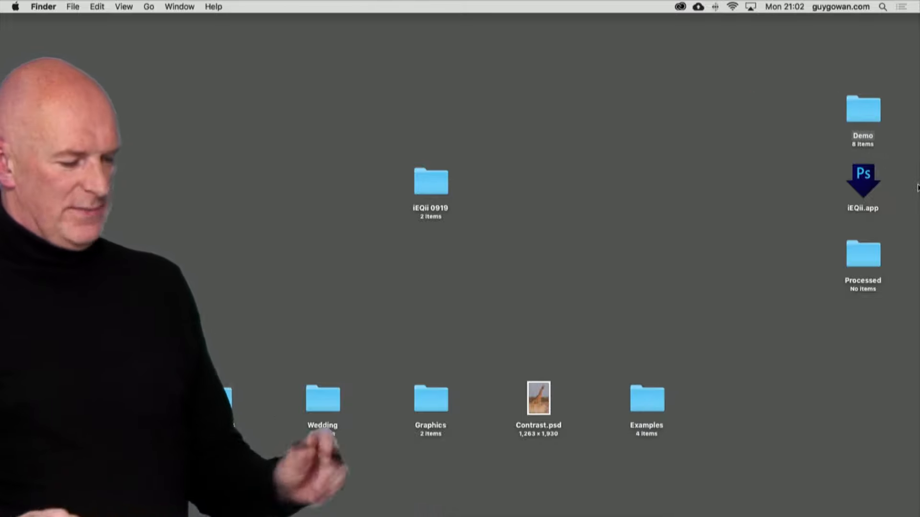
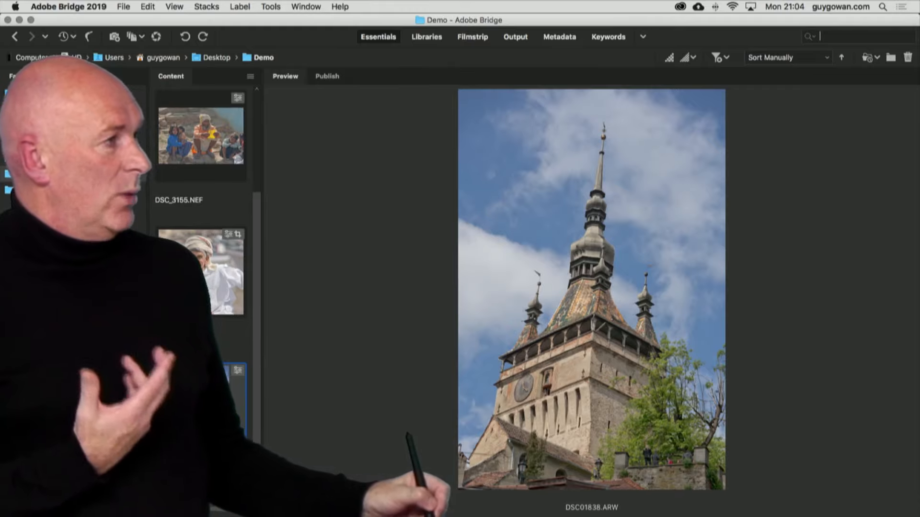
Open the Processed folder in Bridge and select its four processed photos to preview them together.
{"action": "left_click", "coordinate": [32, 191]}
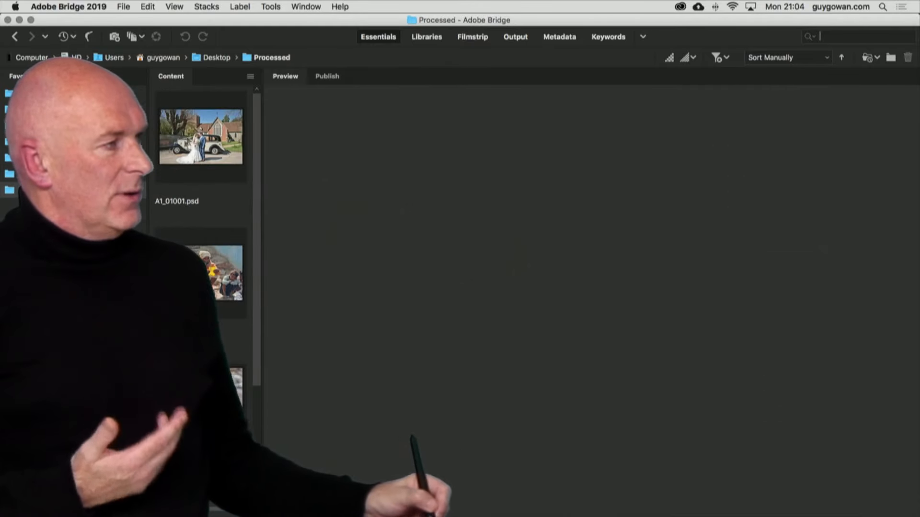
{"action": "left_click", "coordinate": [222, 194]}
{"action": "key", "text": "shift+Down"}
{"action": "key", "text": "shift+Down"}
{"action": "key", "text": "shift+Down"}
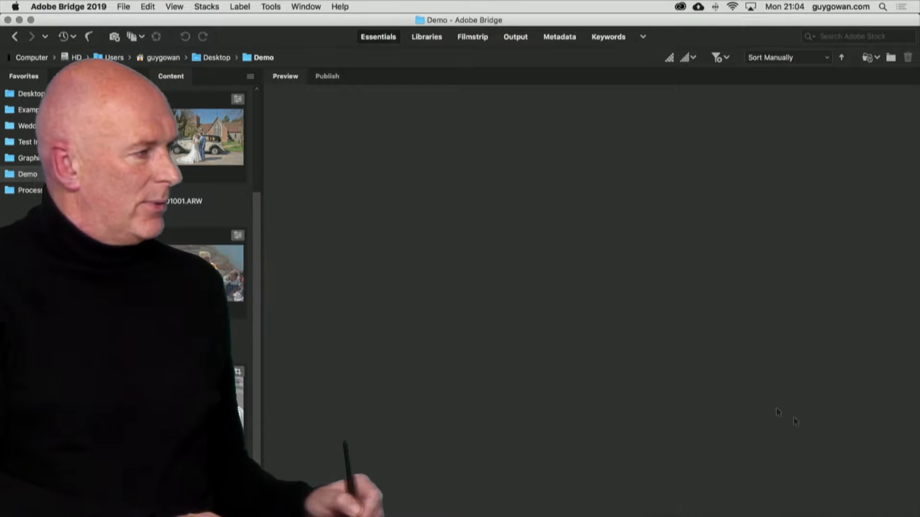
Narrow the Bridge window to uncover the desktop, and drop all four raw photos from the Demo folder onto iEQii.app.
{"action": "left_click_drag", "start_coordinate": [917, 366], "coordinate": [809, 367]}
{"action": "left_click", "coordinate": [168, 139]}
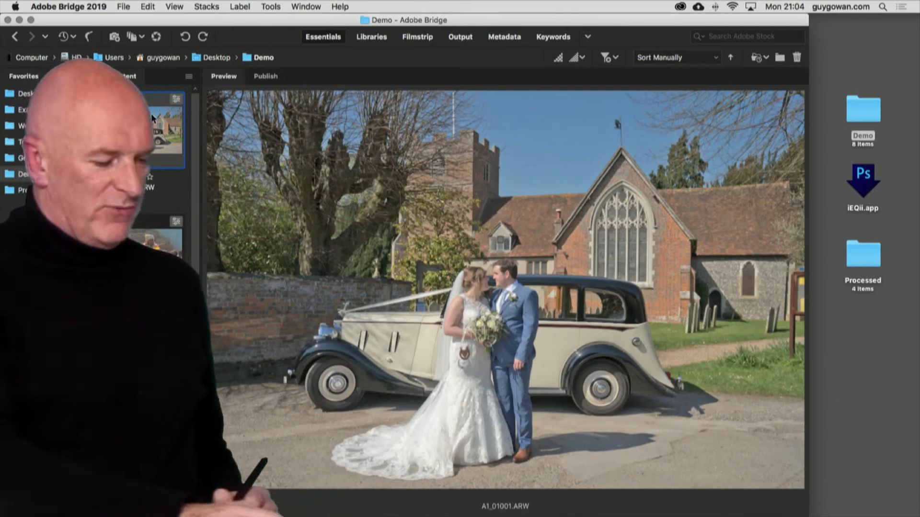
{"action": "key", "text": "super+a"}
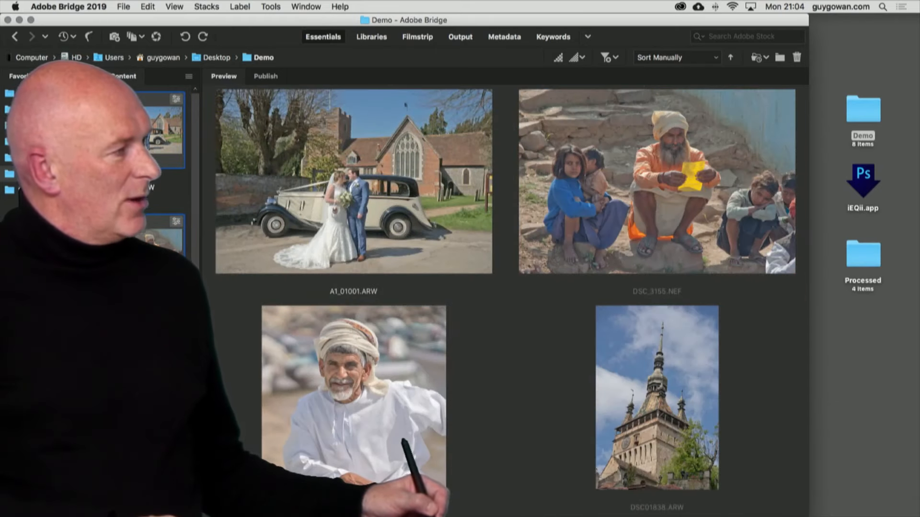
{"action": "left_click_drag", "start_coordinate": [163, 129], "coordinate": [863, 180]}
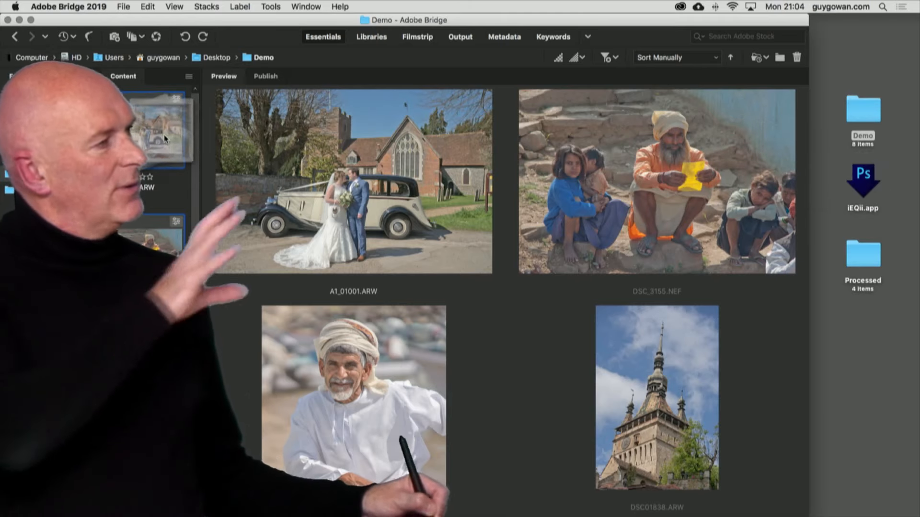